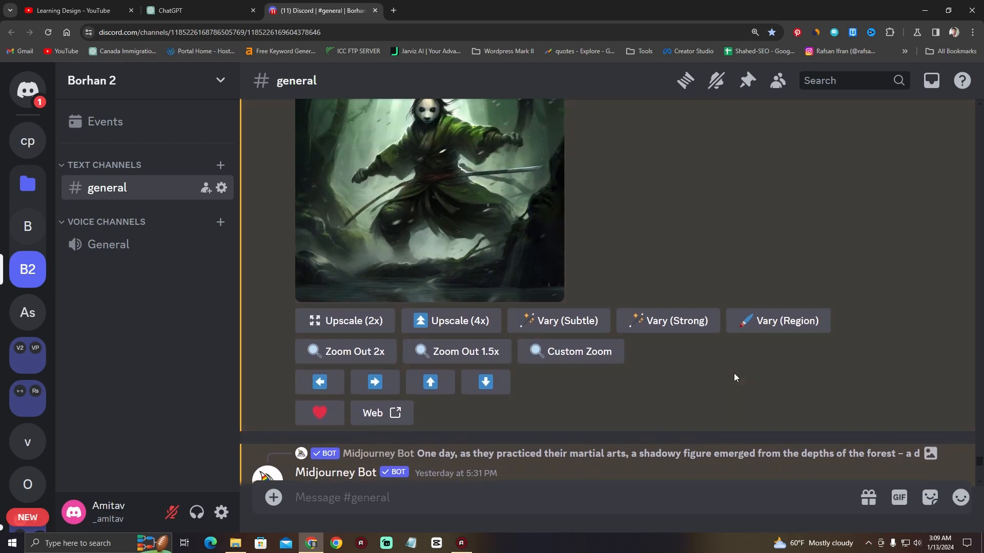
# Look over the earlier Midjourney images in the Discord general channel and the Learning Design channel page on YouTube.
pyautogui.scroll(15, 734, 378)
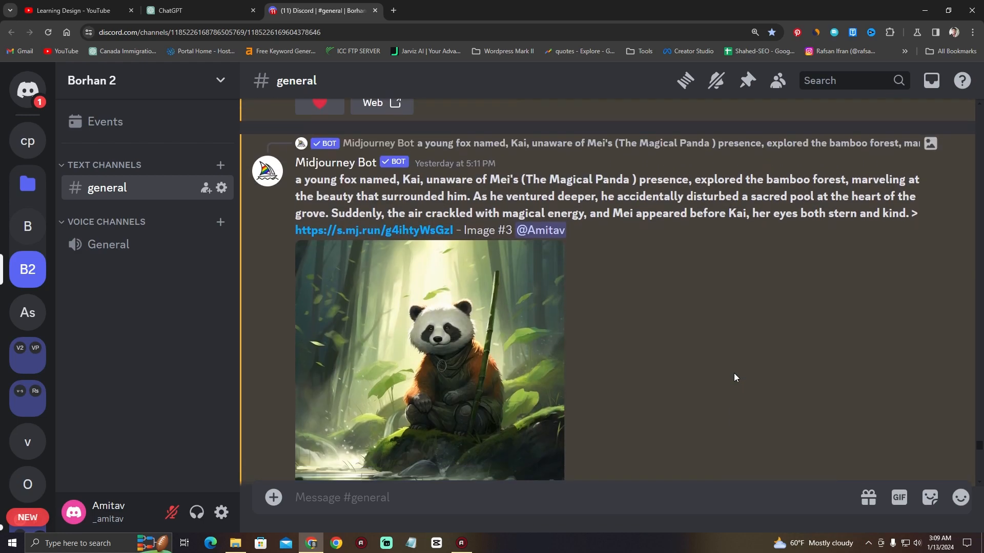
pyautogui.scroll(-4, 734, 374)
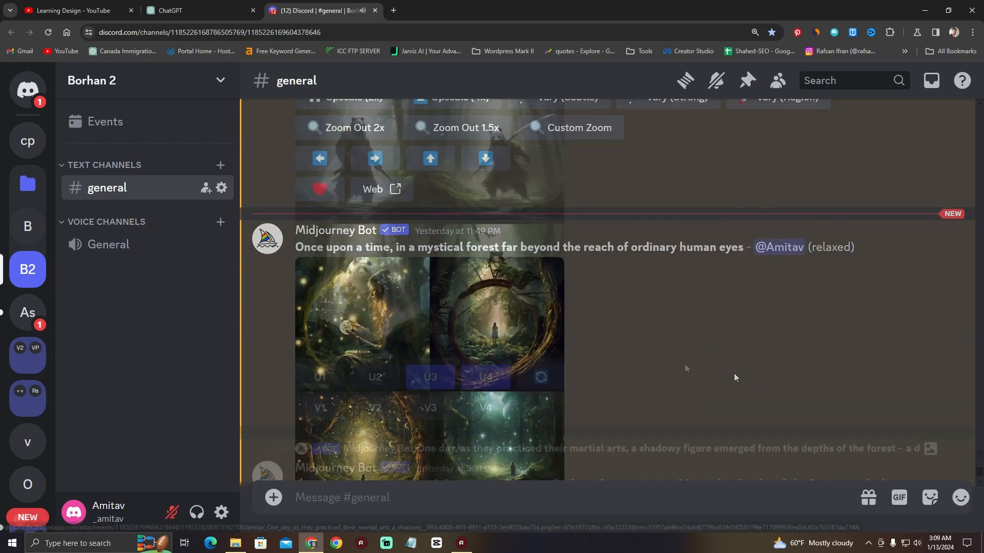
pyautogui.scroll(-16, 685, 364)
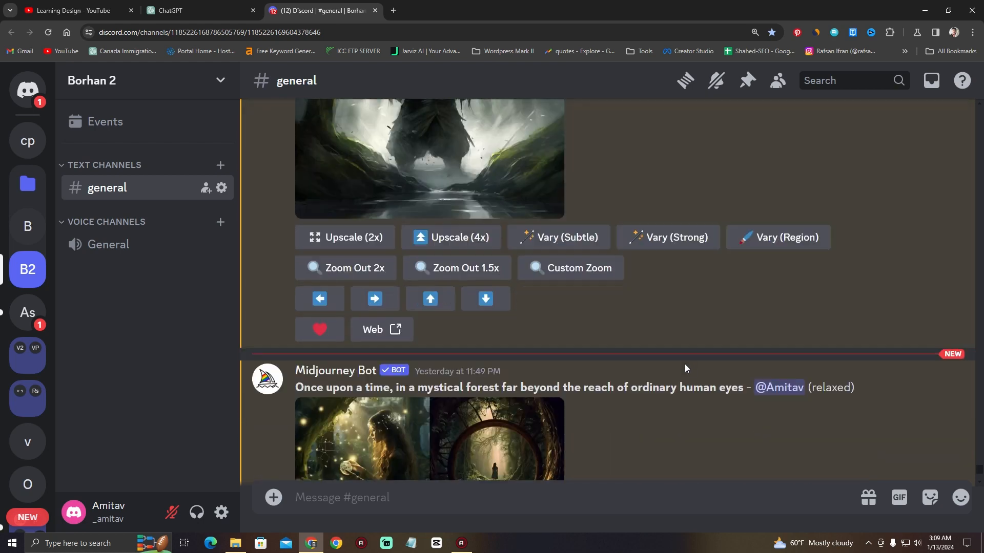
pyautogui.scroll(-5, 686, 368)
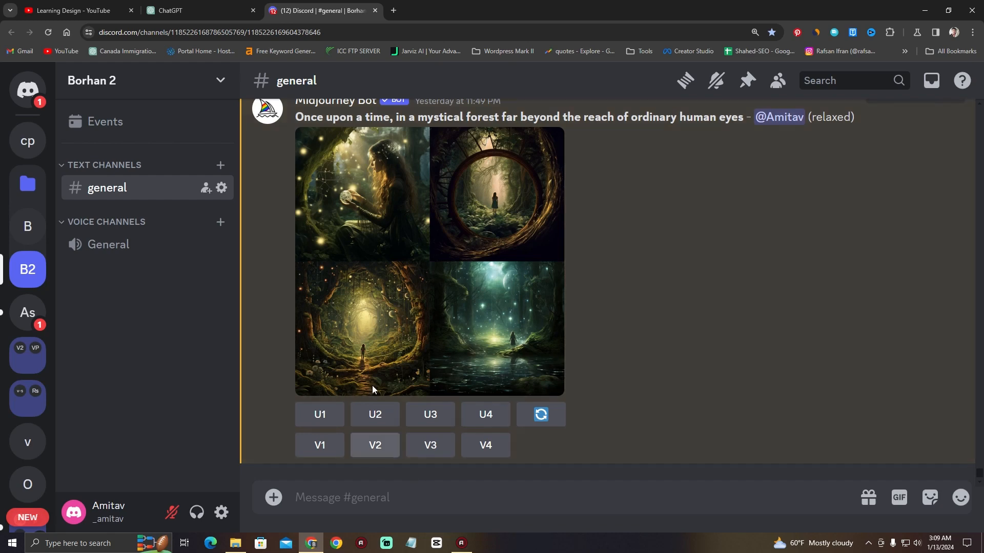
pyautogui.click(192, 11)
pyautogui.hotkey('ctrl', '+')
pyautogui.hotkey('ctrl', '+')
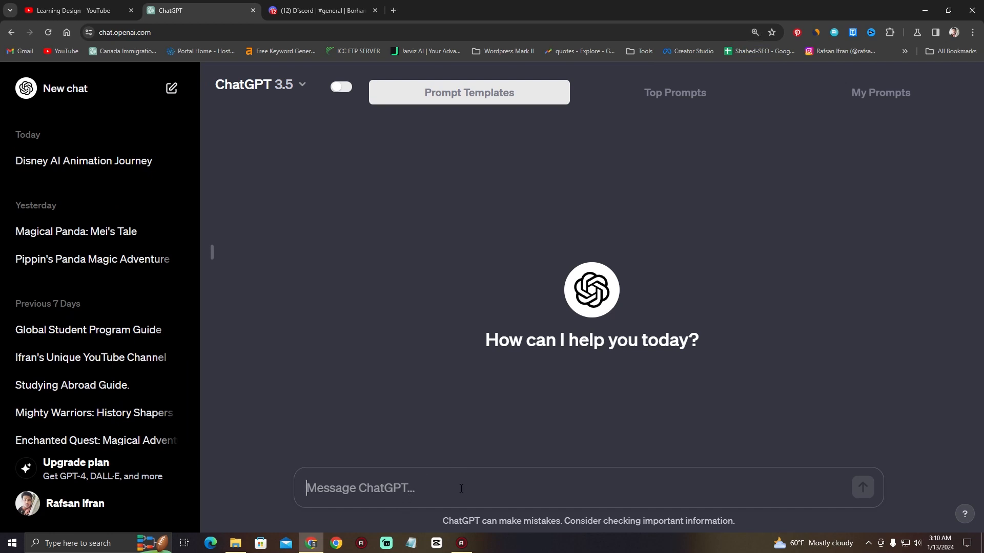
pyautogui.hotkey('ctrl', '0')
pyautogui.click(74, 11)
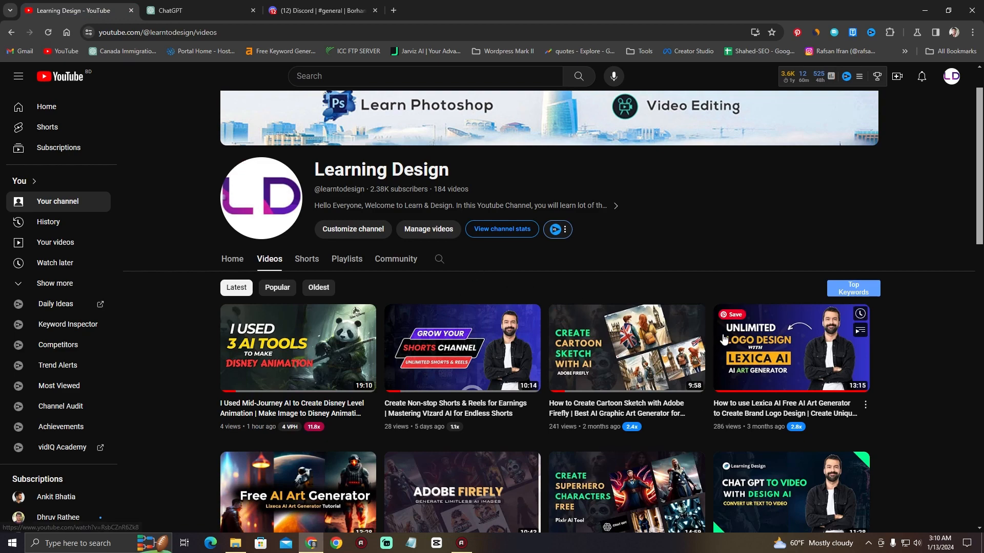
pyautogui.scroll(1, 759, 324)
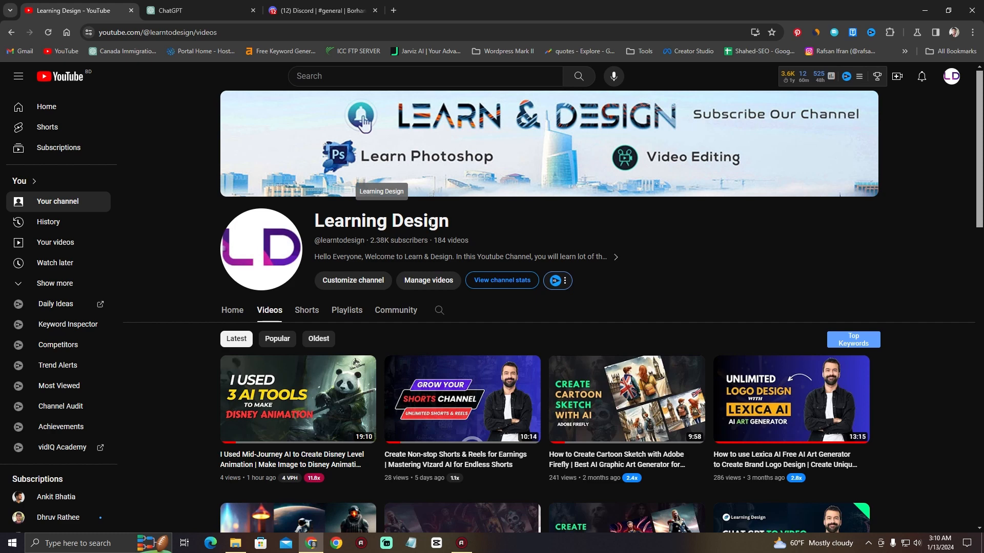
# Switch to ChatGPT and draft a request for logo design ideas for my youtube channel named, Learning Design, asking for modern, elegant learning category logo design prompts.
pyautogui.click(209, 12)
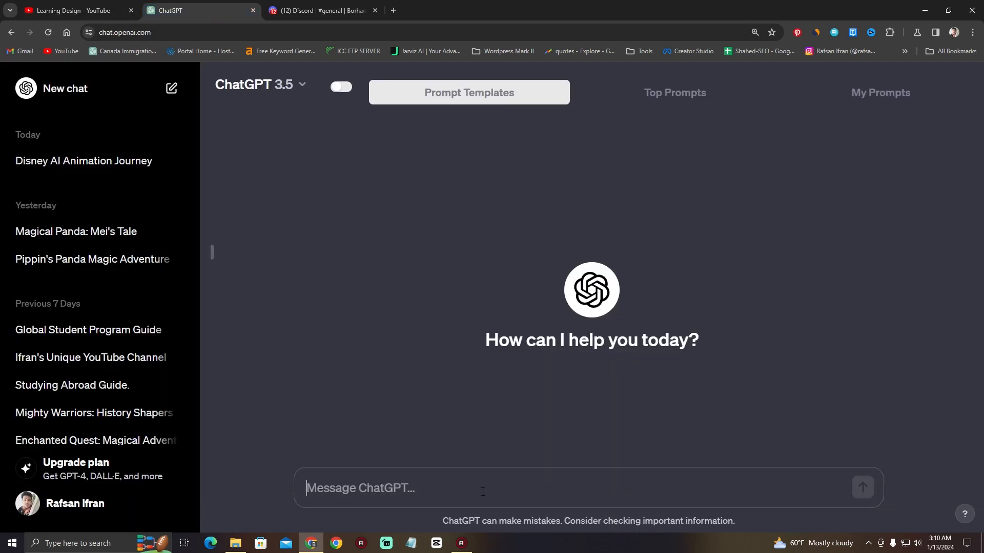
pyautogui.write('s')
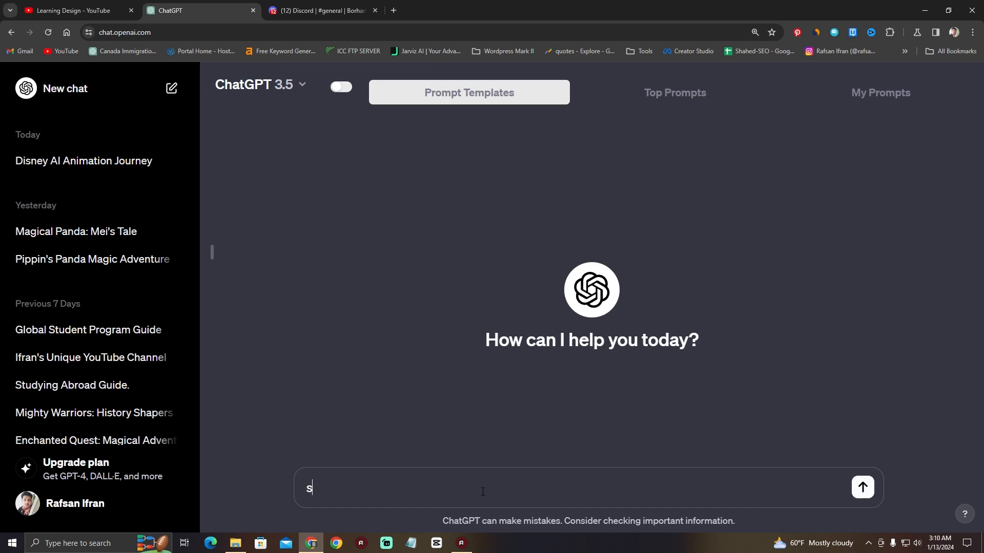
pyautogui.write('uggest me some logo design')
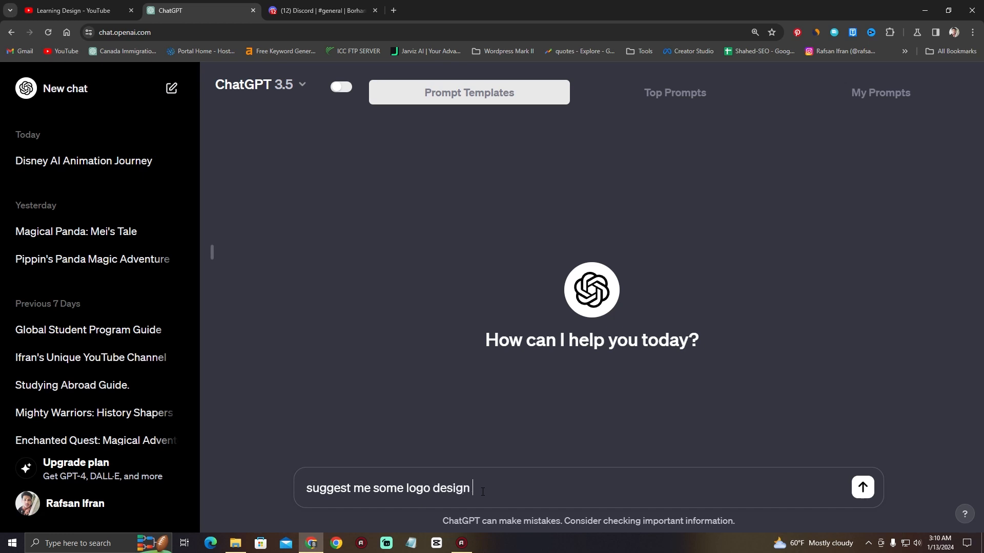
pyautogui.write(' ideas o')
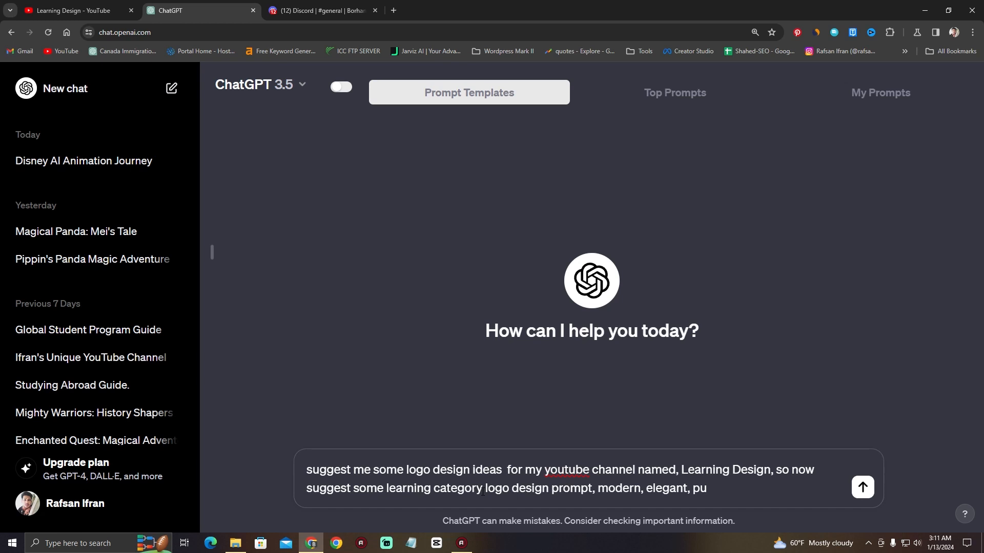
# Continue the request after "elegant" with "purposrfull, shape the the future,".
pyautogui.write('rp')
pyautogui.write('osrful,')
pyautogui.press('BackSpace')
pyautogui.write('legant, purposrfull, shape the')
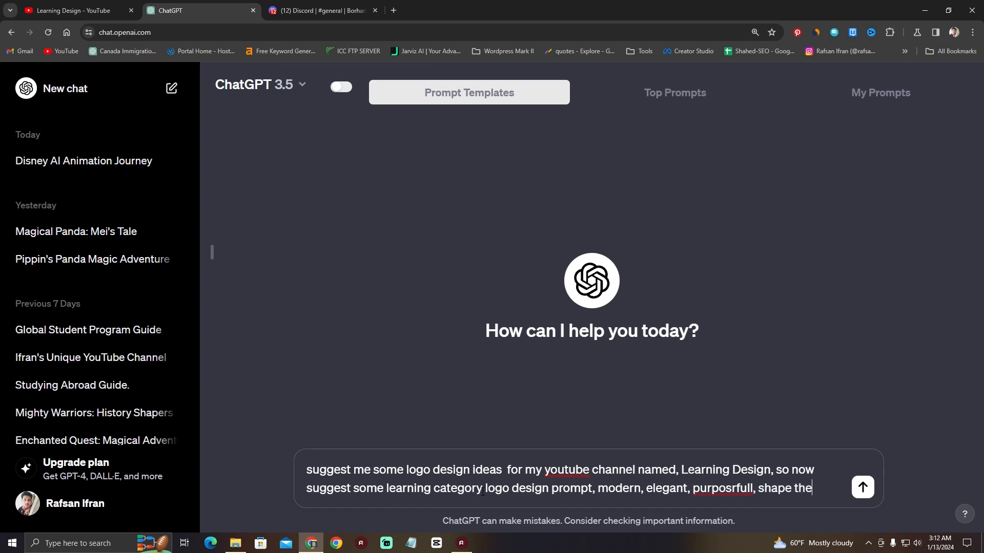
pyautogui.write(' the futu')
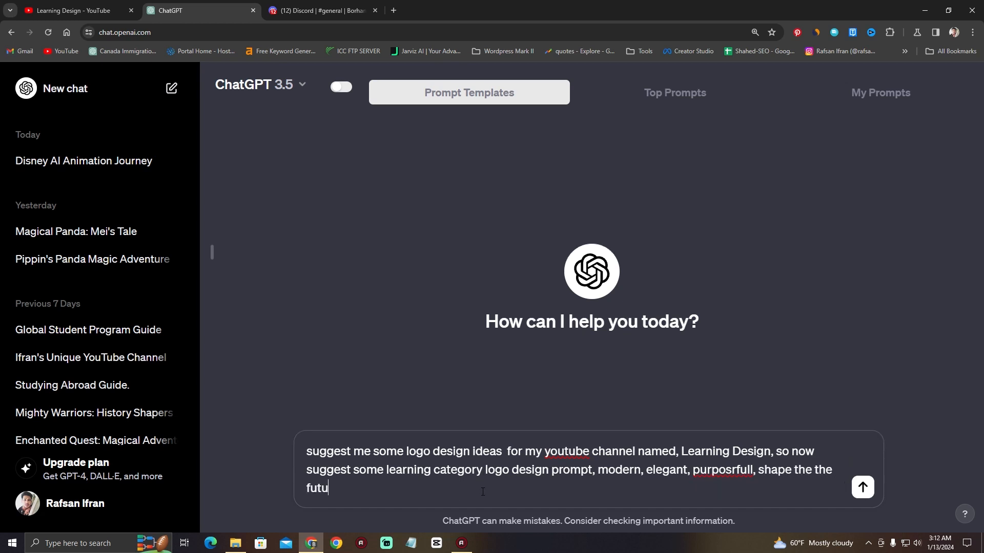
pyautogui.write('re,')
# Replace "some" before "learning category" with 15 and insert "as" before "modern" in the request.
pyautogui.doubleClick(353, 470)
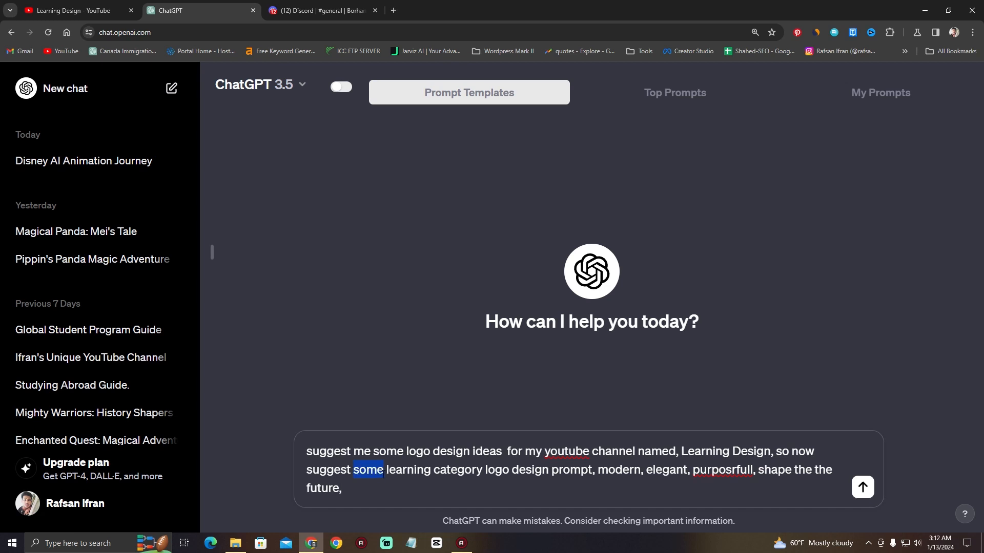
pyautogui.write('15')
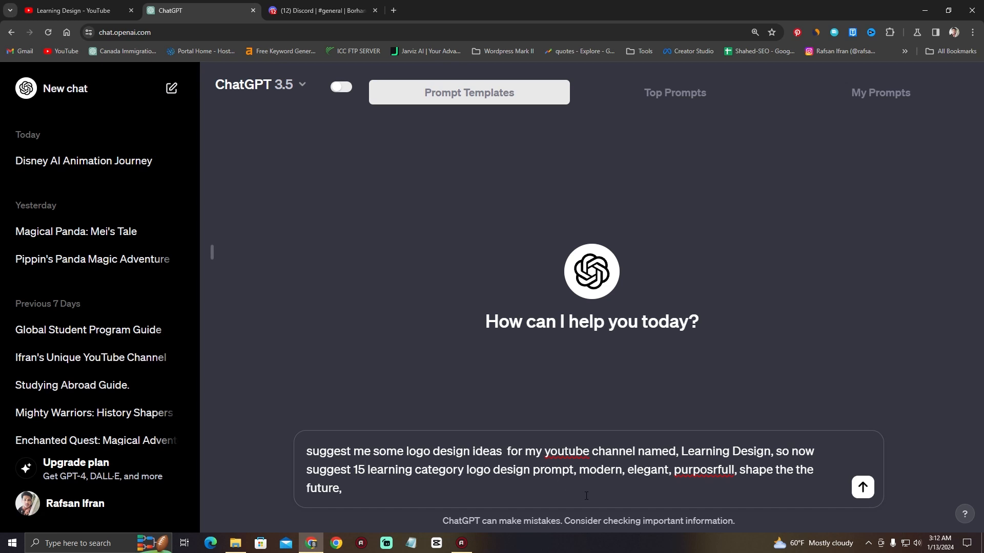
pyautogui.click(580, 471)
pyautogui.write('as')
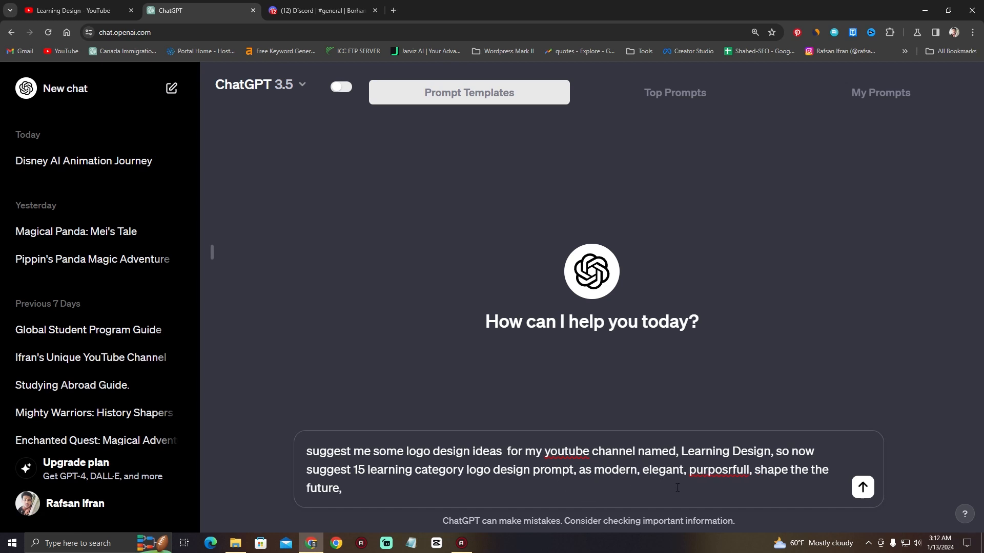
# Correct the misspelled word after "elegant" to "purposeful".
pyautogui.moveTo(722, 475); pyautogui.dragTo(748, 472)
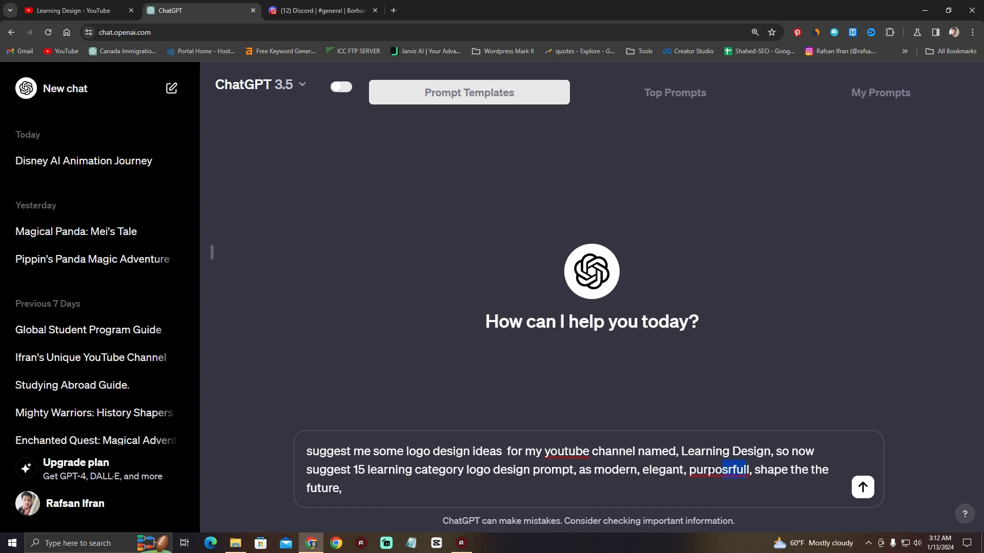
pyautogui.doubleClick(692, 470)
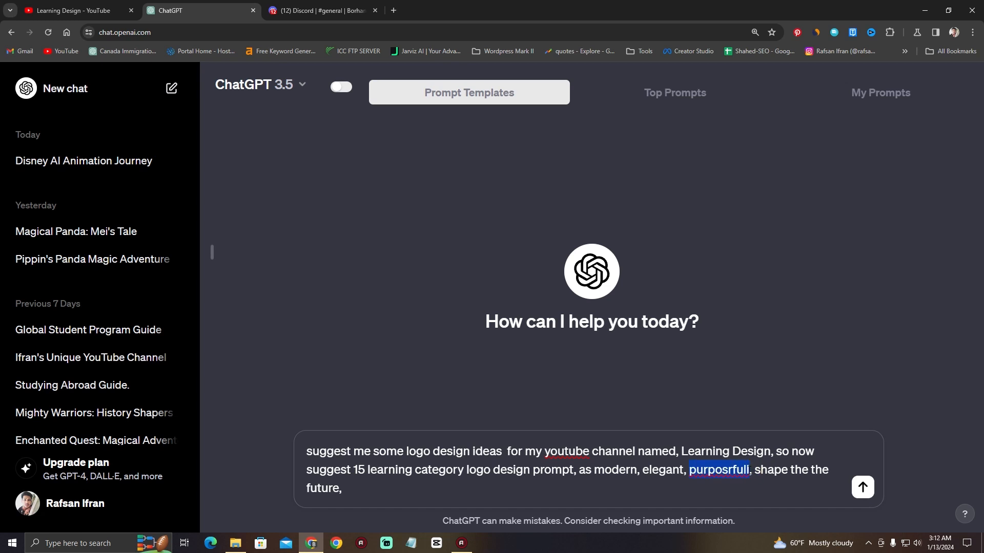
pyautogui.rightClick(749, 470)
pyautogui.click(804, 258)
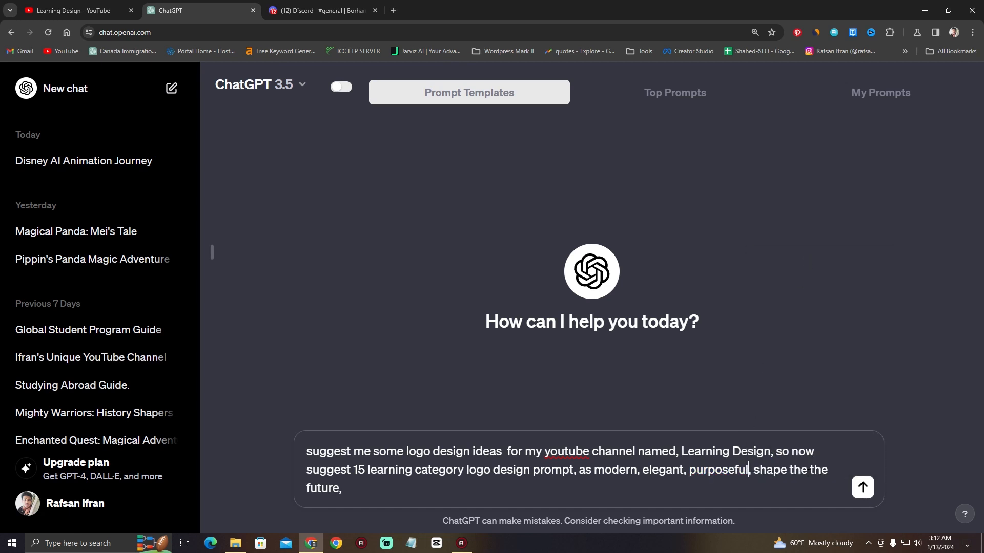
# Add "type" at the end of the logo request and send it.
pyautogui.click(371, 489)
pyautogui.write('type')
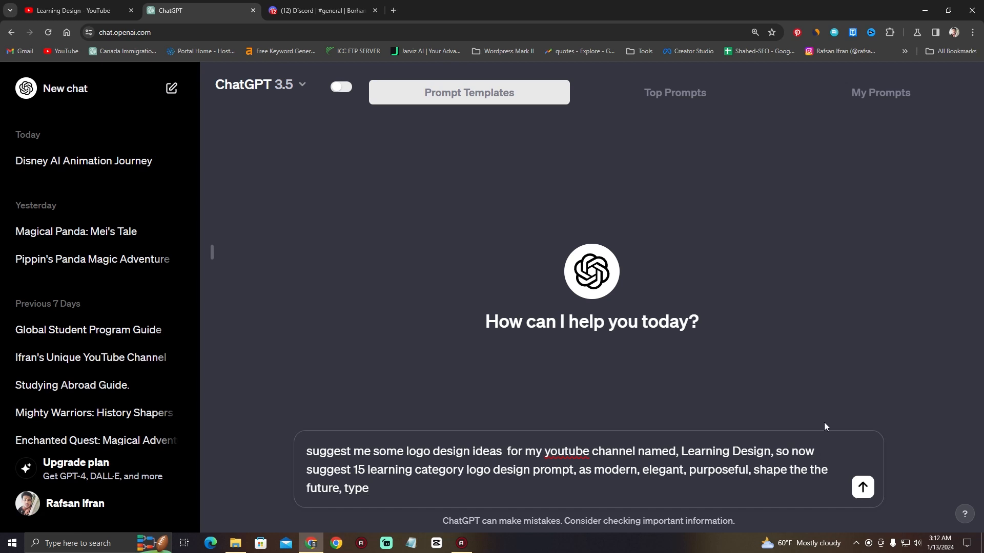
pyautogui.click(863, 488)
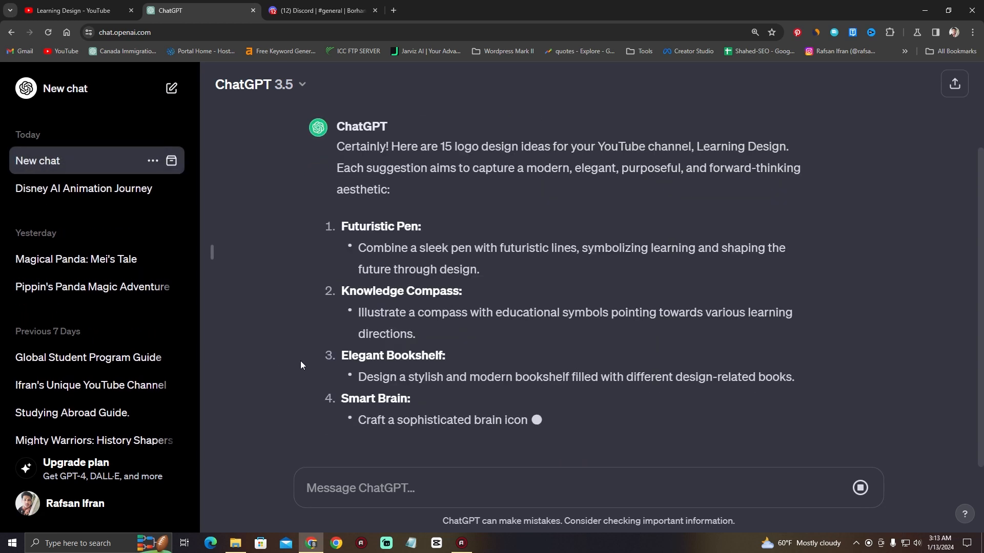
# Copy the Futuristic Pen description, from "Combine a sleek pen" to "through design", out of ChatGPT's reply.
pyautogui.scroll(1, 332, 325)
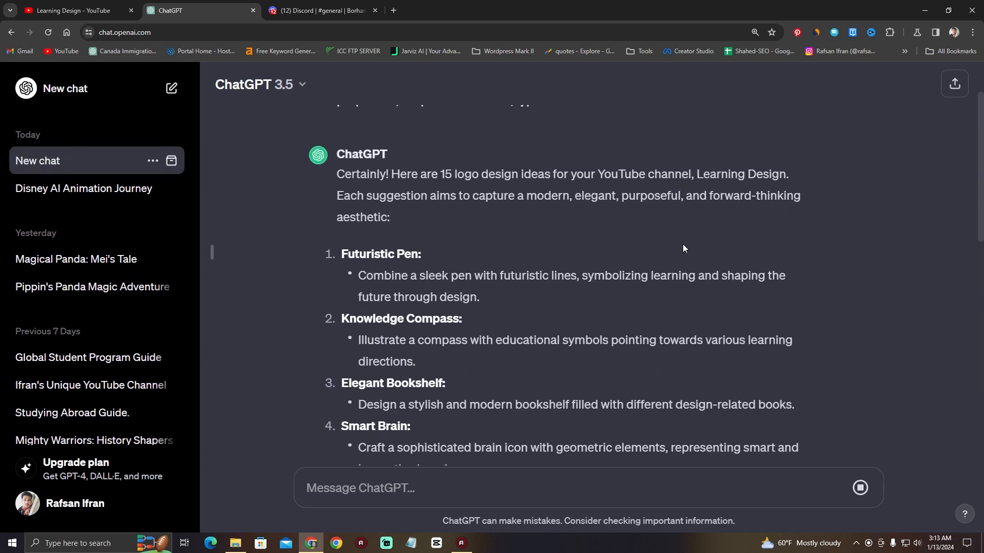
pyautogui.scroll(-2, 683, 244)
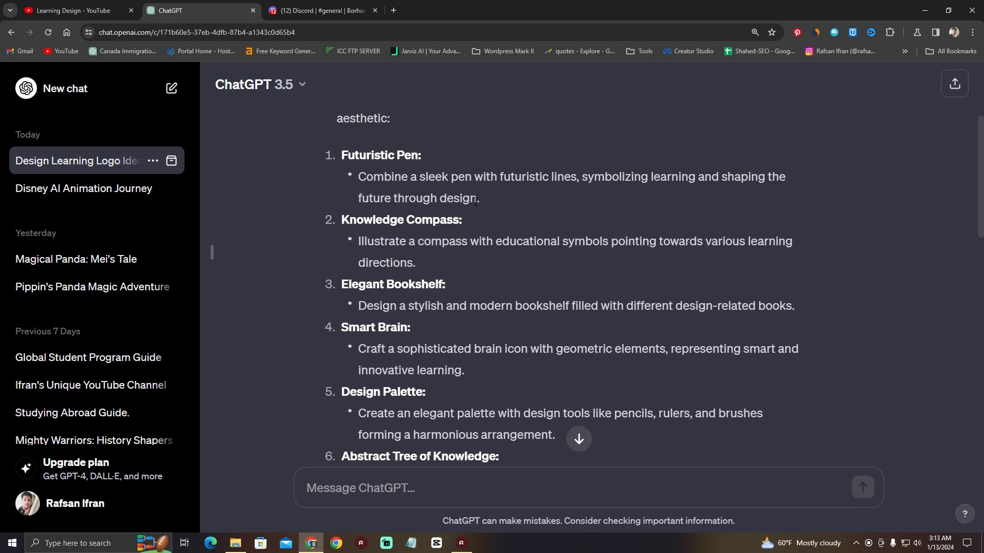
pyautogui.scroll(-4, 419, 244)
pyautogui.scroll(5, 419, 244)
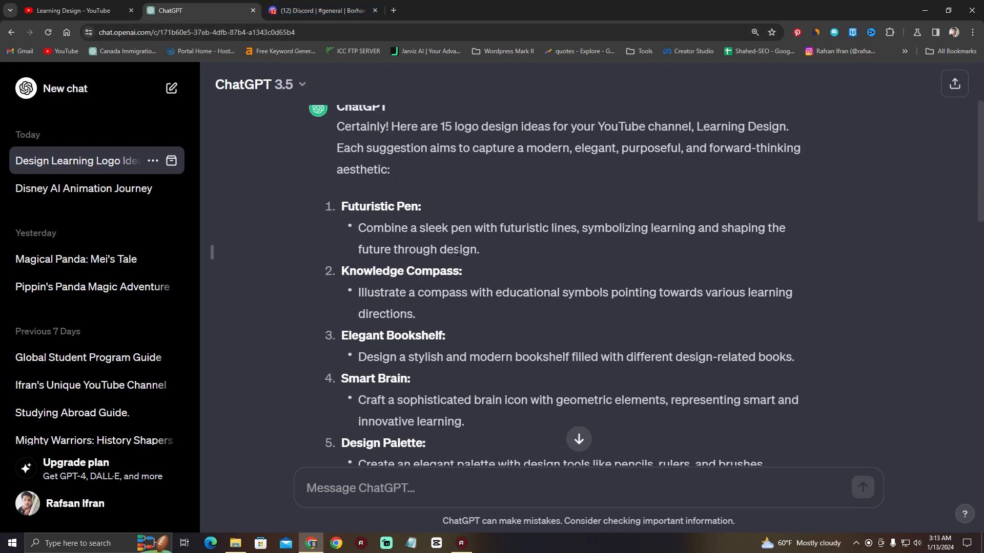
pyautogui.moveTo(477, 250); pyautogui.dragTo(356, 232)
pyautogui.hotkey('ctrl', 'c')
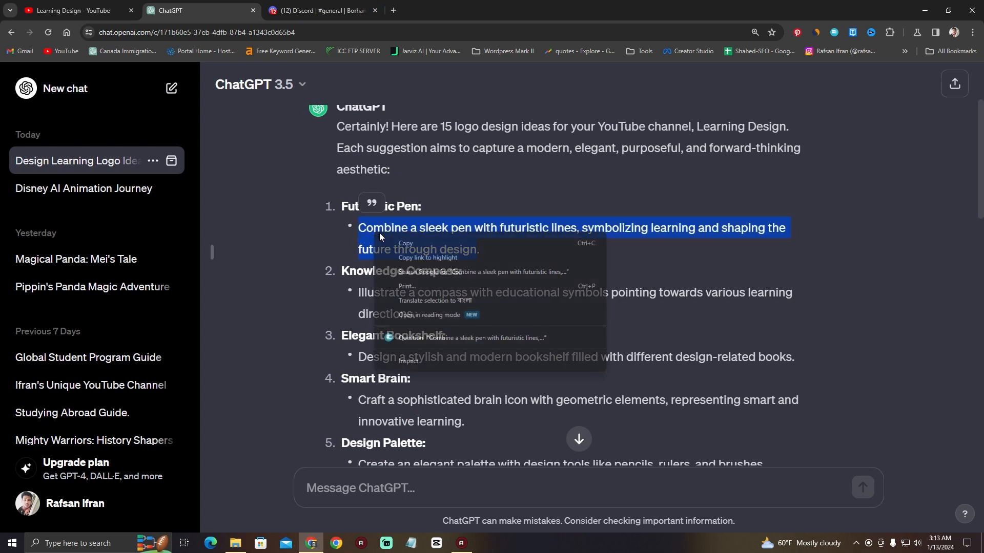
pyautogui.click(315, 10)
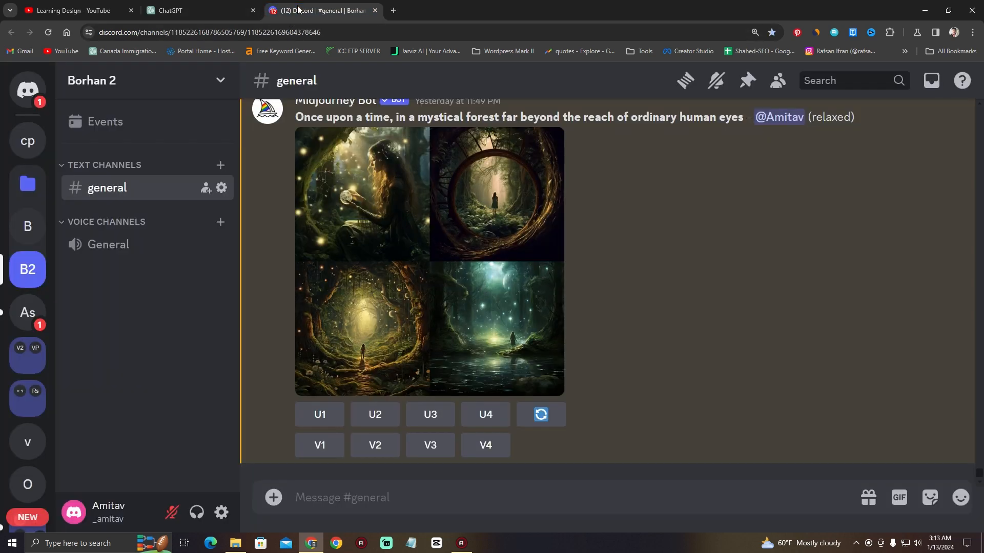
pyautogui.click(224, 19)
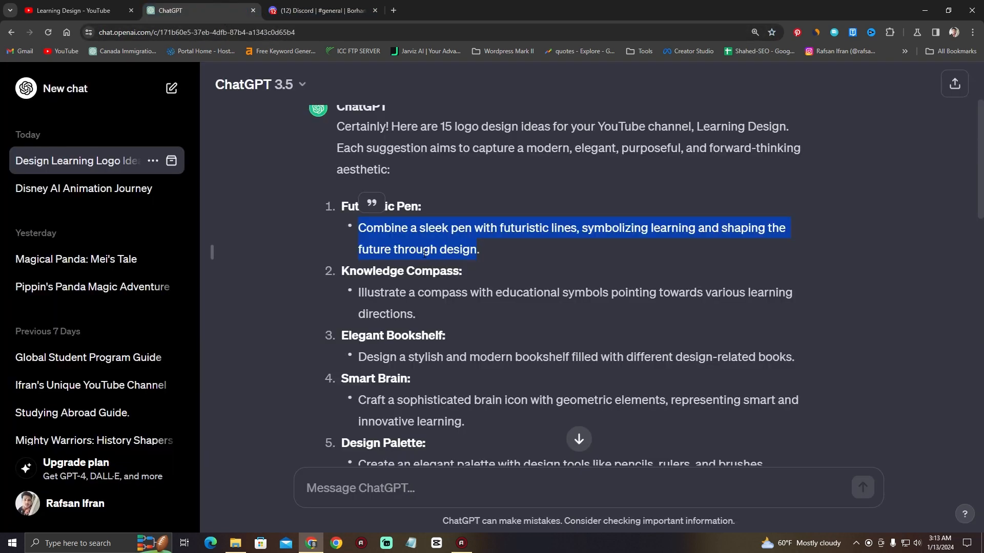
# In the Discord general channel, start an /imagine command and paste the copied Futuristic Pen description as its prompt.
pyautogui.click(337, 12)
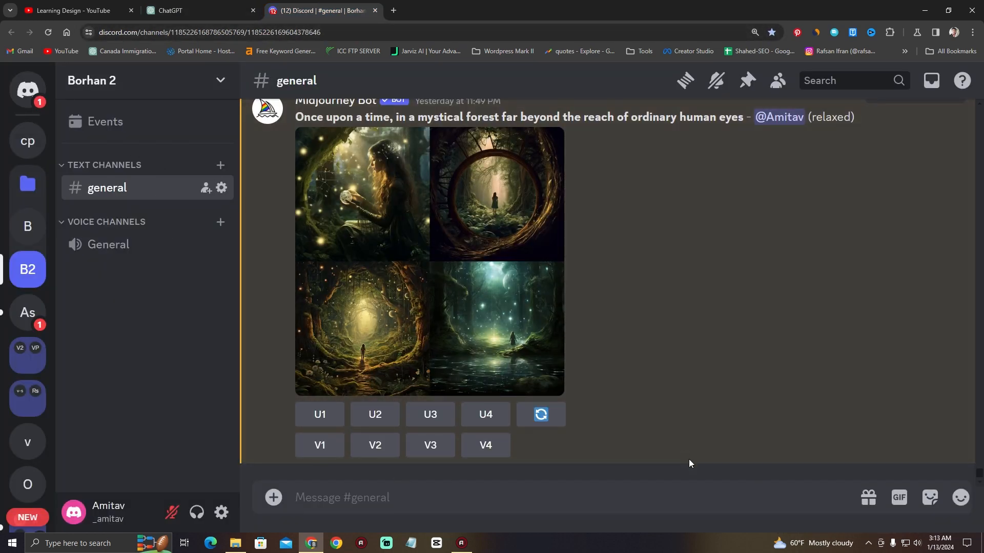
pyautogui.click(664, 492)
pyautogui.write('/')
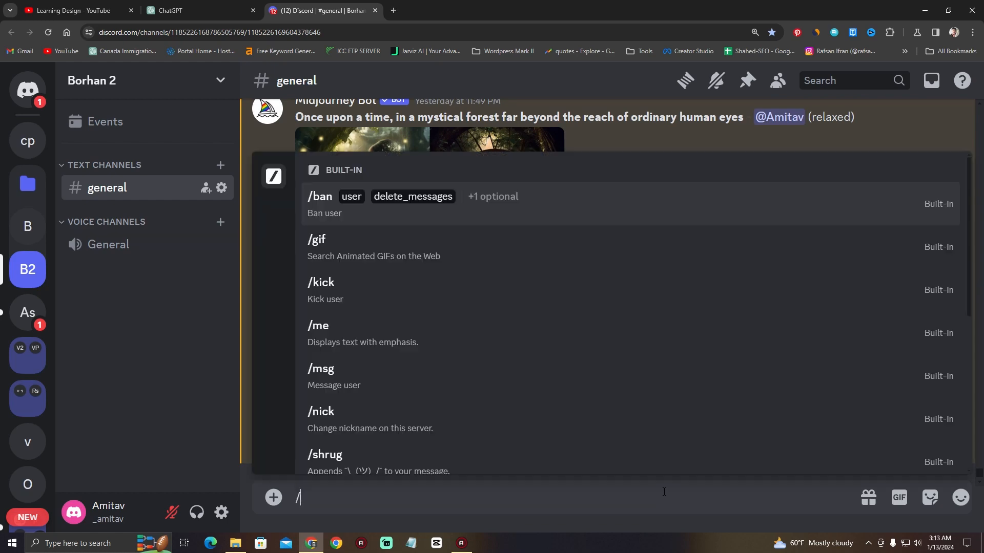
pyautogui.click(361, 193)
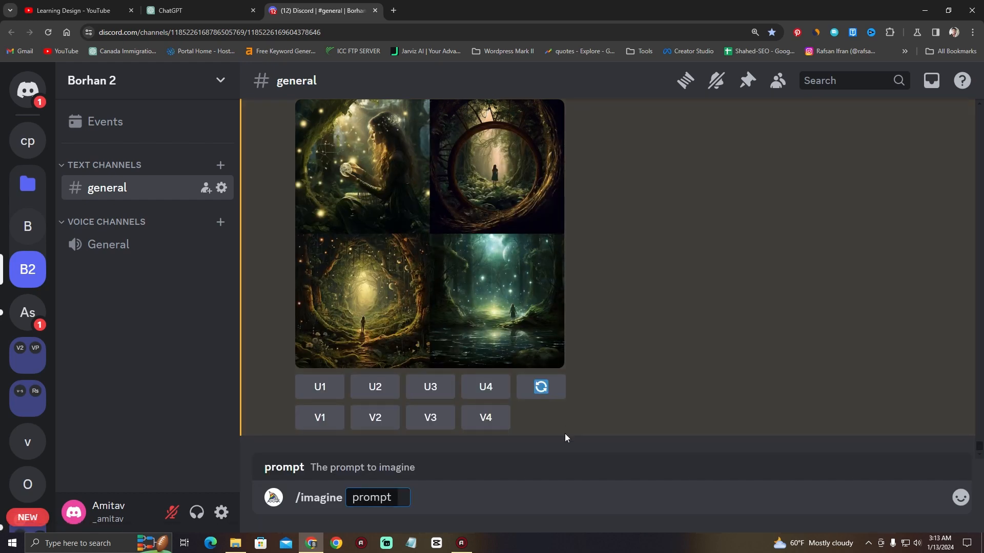
pyautogui.hotkey('ctrl', 'v')
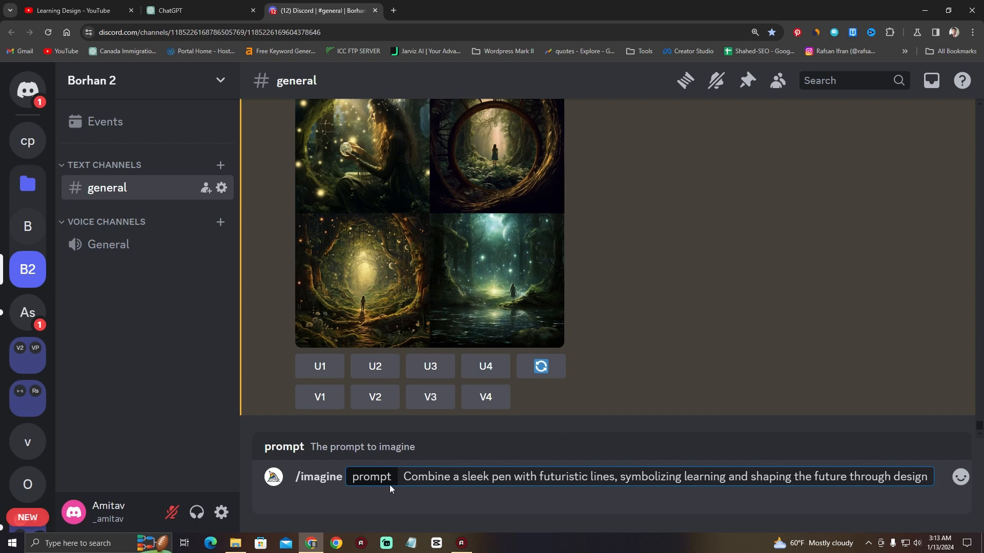
# Insert "create a logo Named Learning Design as like" before the pasted pen description and send the /imagine prompt.
pyautogui.click(405, 477)
pyautogui.write('create ')
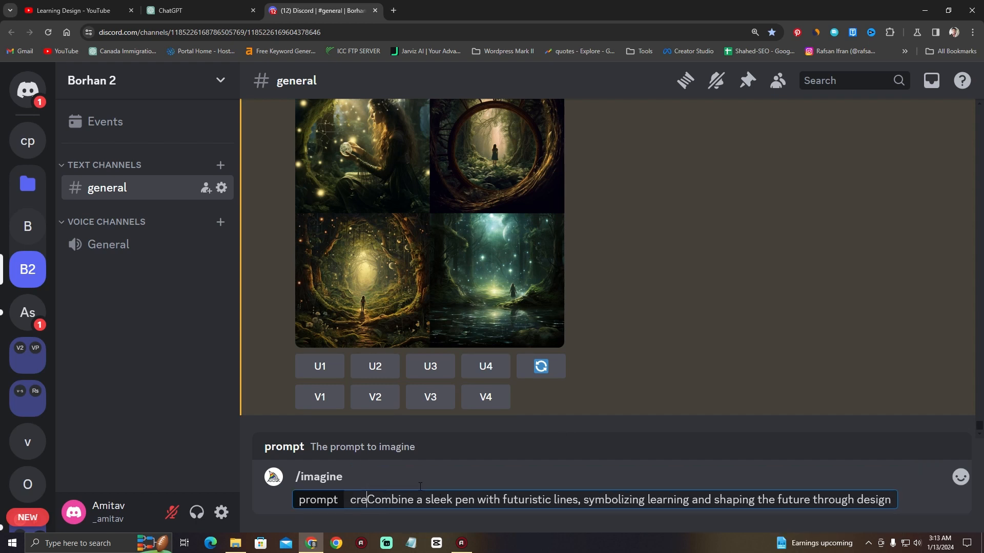
pyautogui.write('a logo')
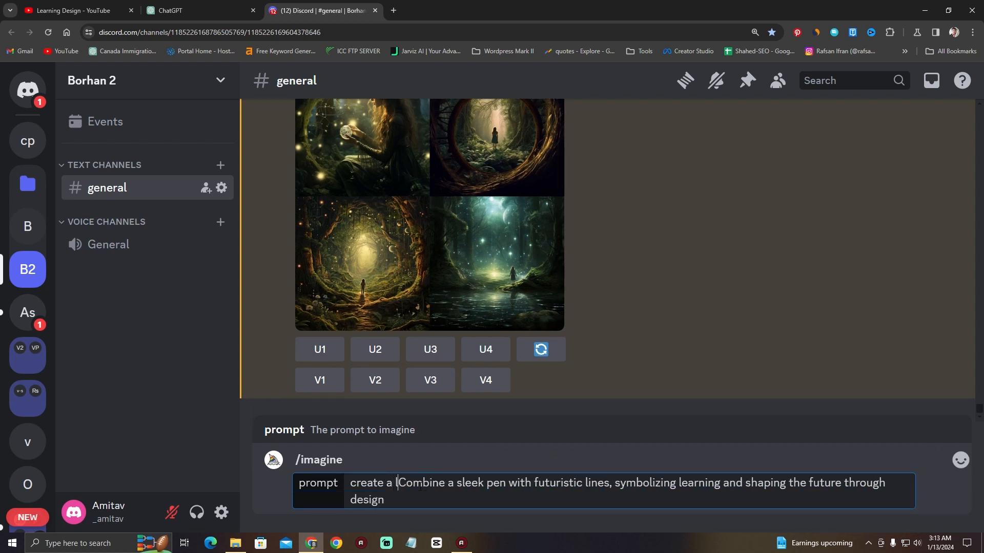
pyautogui.write(' Named ')
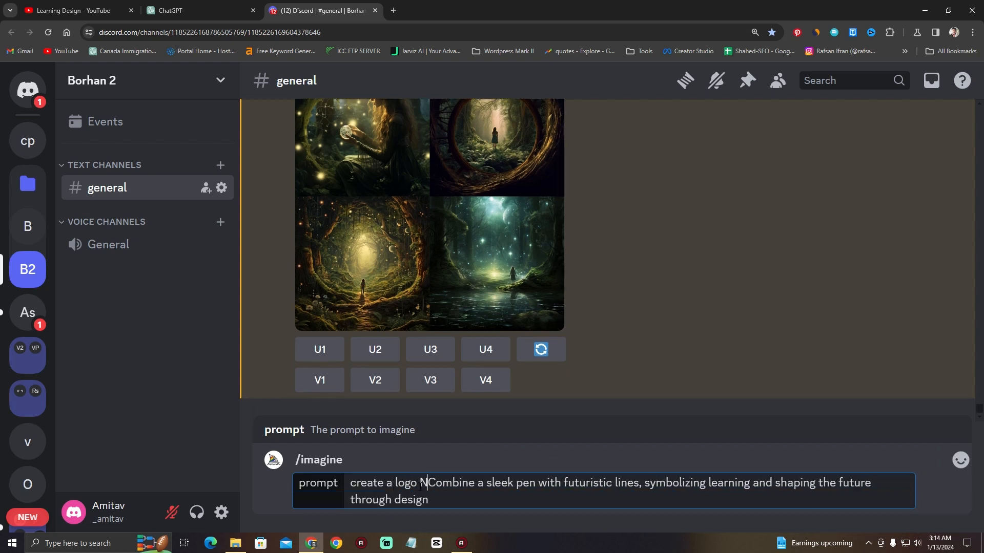
pyautogui.write('Learning ')
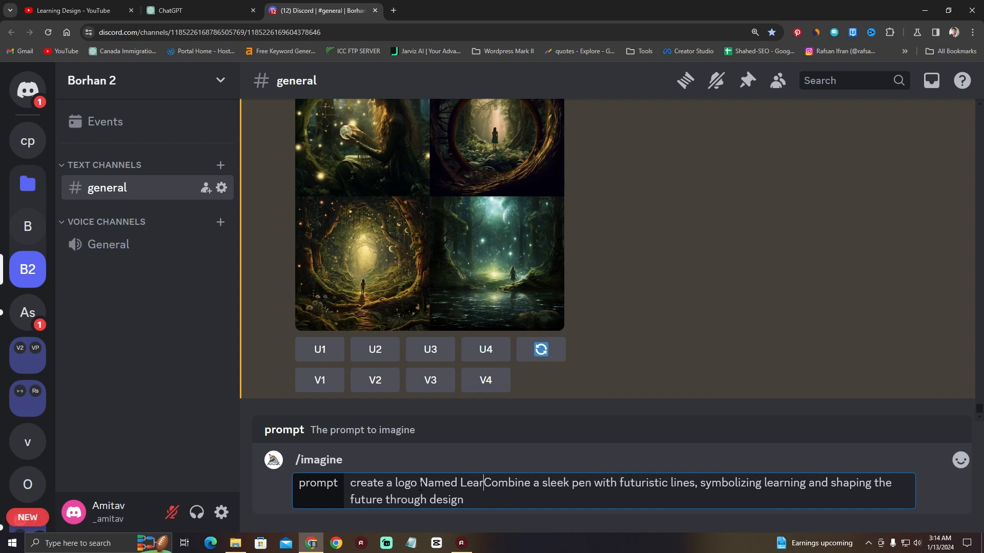
pyautogui.write('Design')
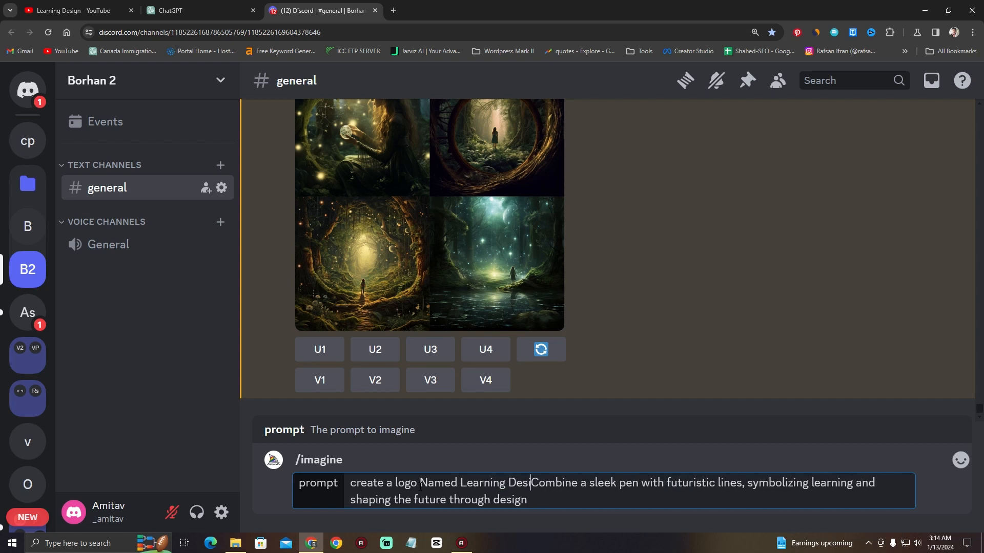
pyautogui.write(' as')
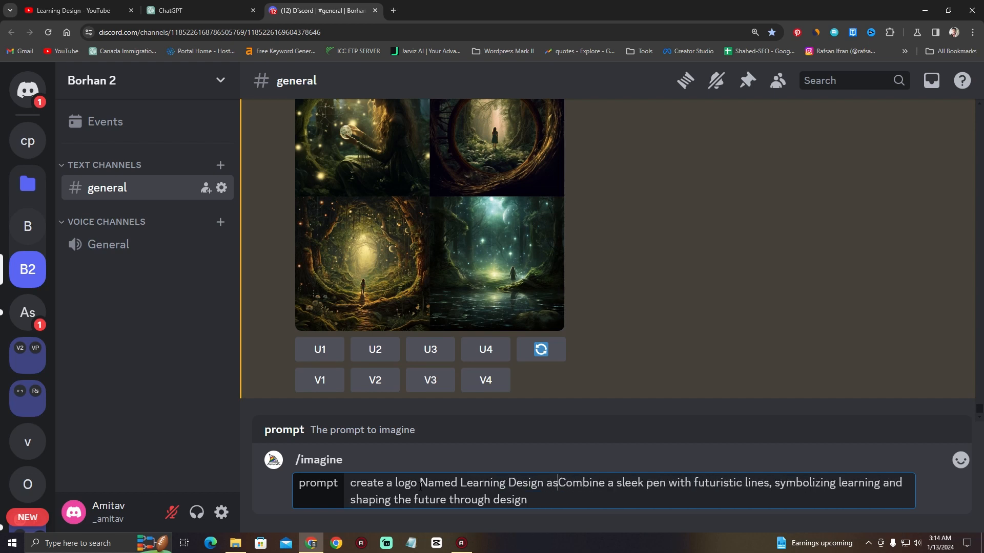
pyautogui.write(' like')
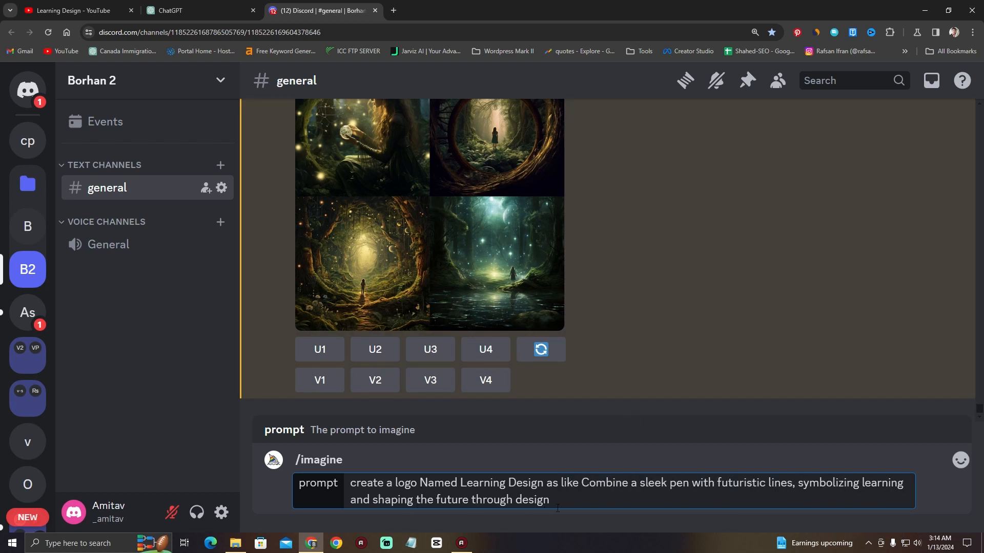
pyautogui.click(585, 503)
pyautogui.press('Return')
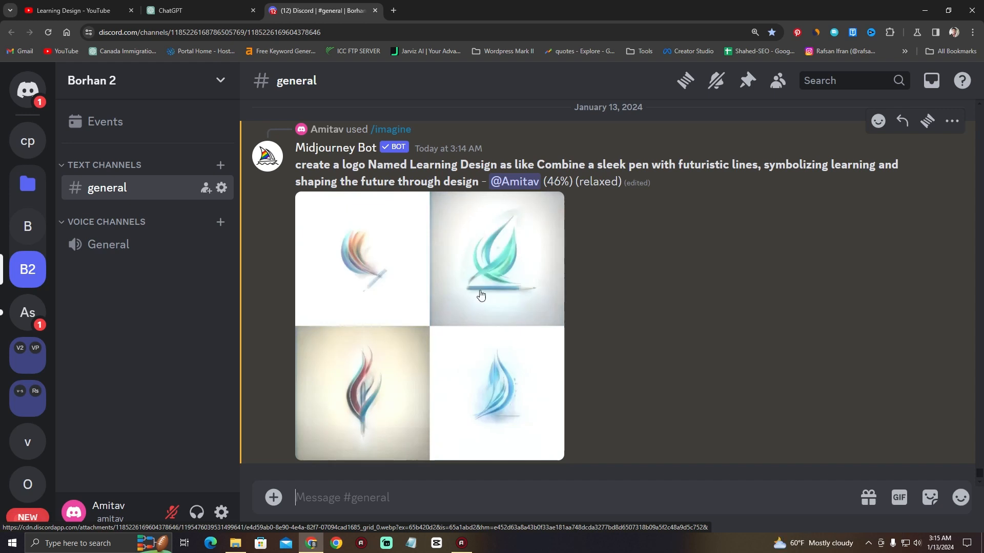
# Switch to ChatGPT and review the logo request and the first suggested logo ideas.
pyautogui.hotkey('ctrl', '-')
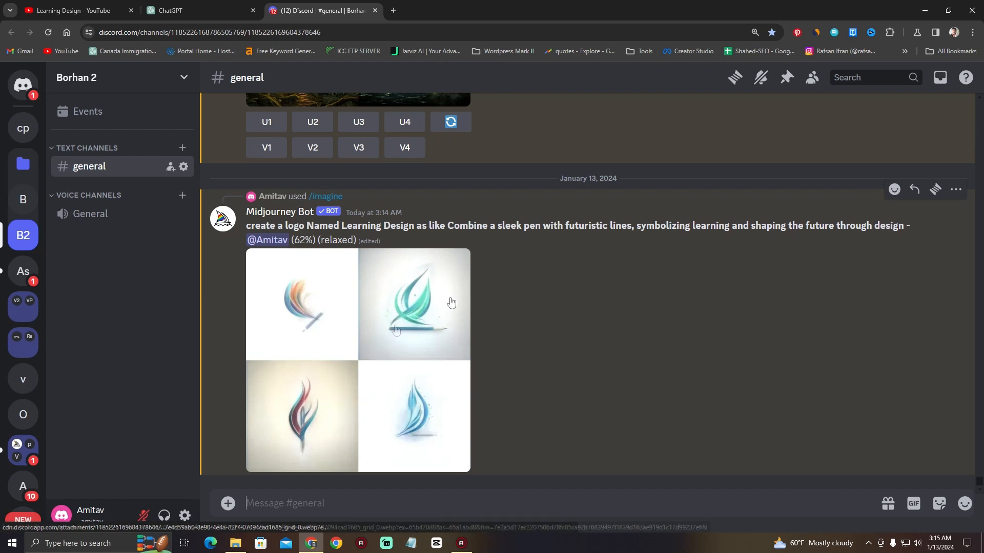
pyautogui.click(204, 14)
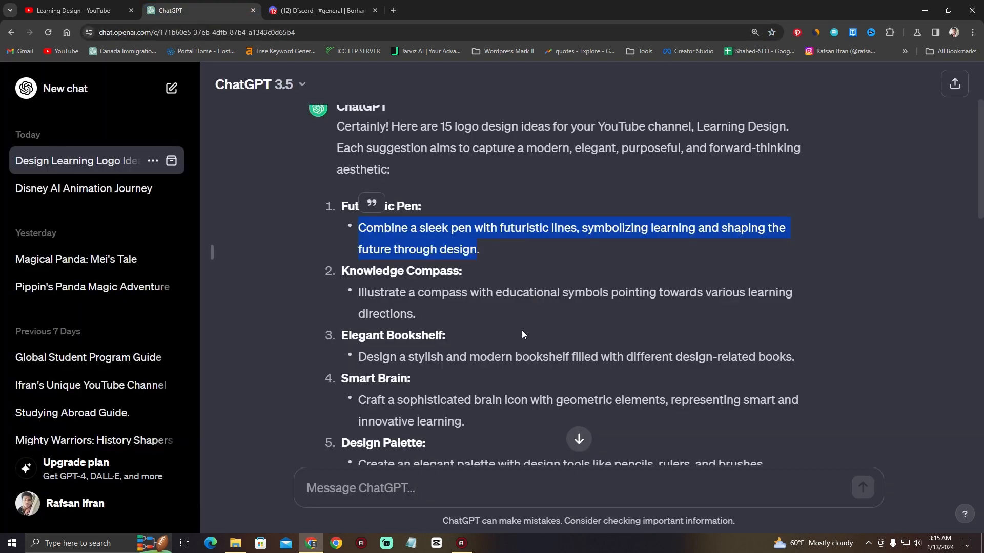
pyautogui.scroll(3, 522, 335)
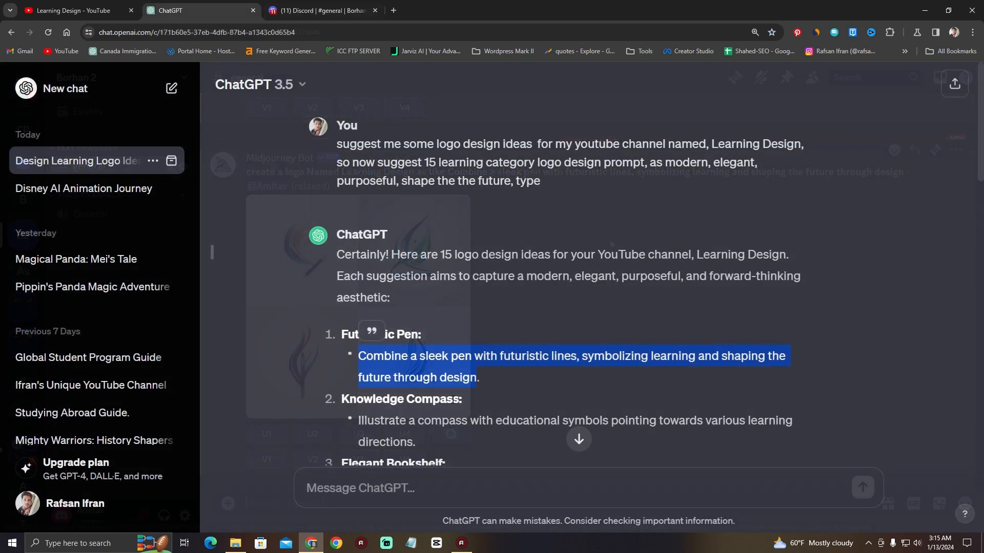
pyautogui.scroll(-2, 489, 380)
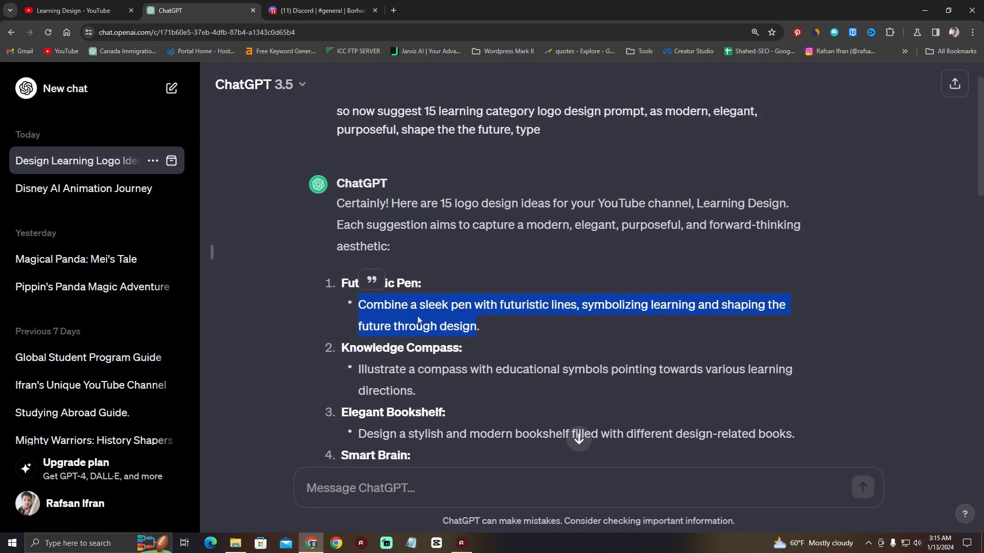
# Back in Discord, upscale the fourth logo of the generated grid and open the upscaled image in the browser.
pyautogui.click(329, 12)
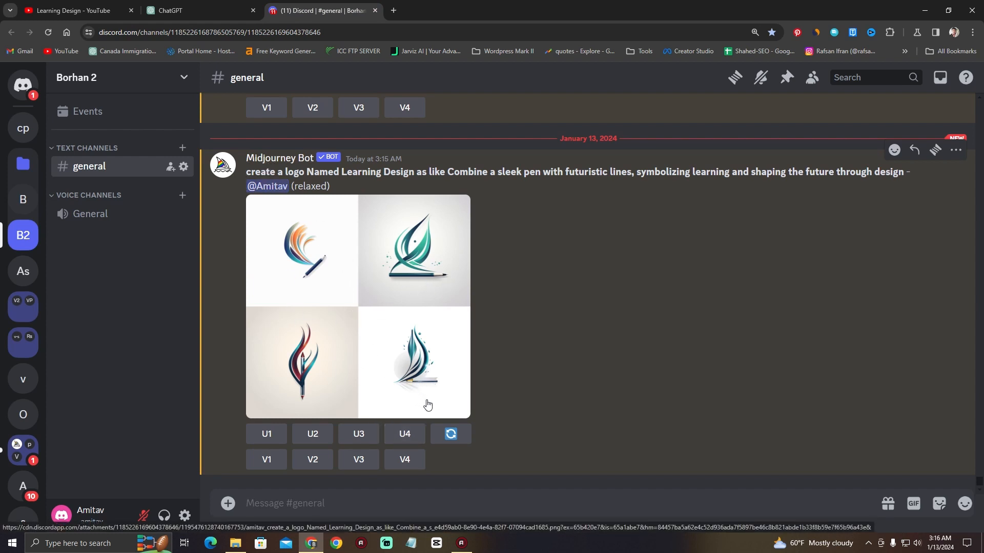
pyautogui.click(405, 436)
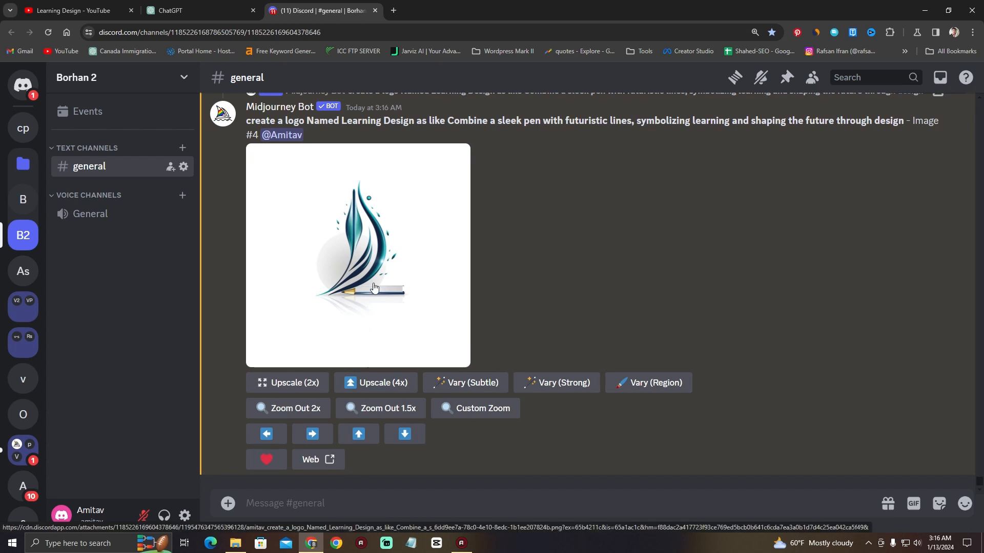
pyautogui.click(346, 267)
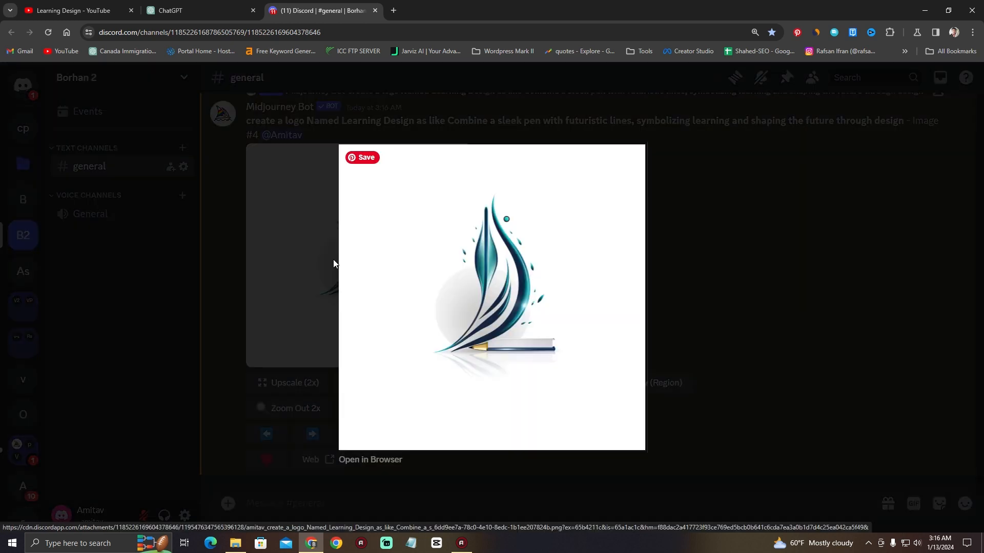
pyautogui.click(367, 461)
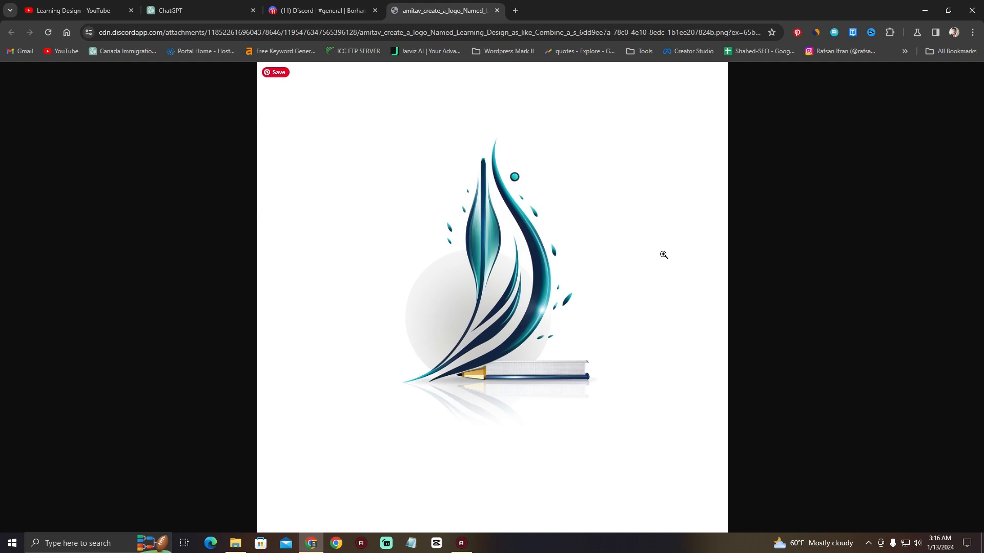
# Return to Discord, open the upscaled pen logo in the browser again and save the image to the computer.
pyautogui.click(323, 11)
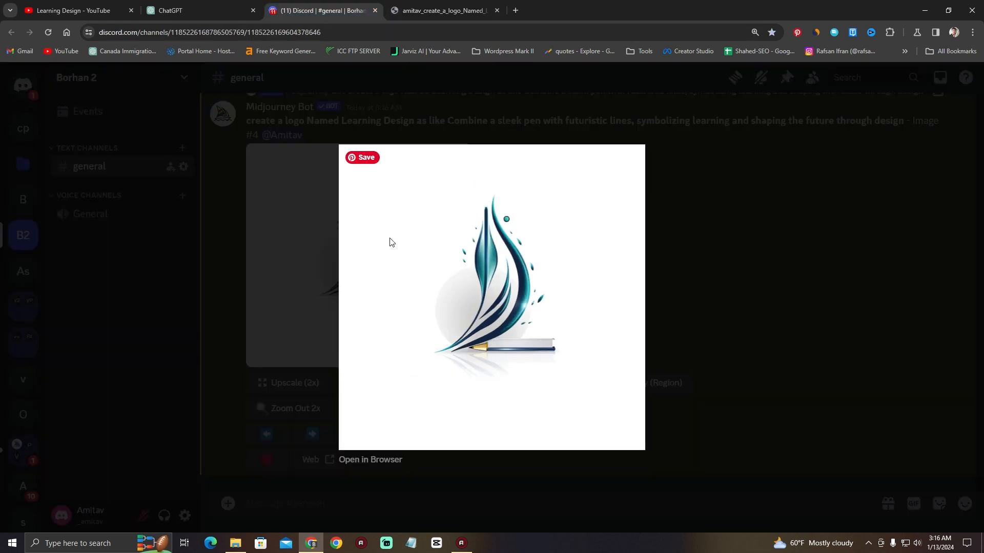
pyautogui.click(231, 365)
pyautogui.scroll(7, 472, 346)
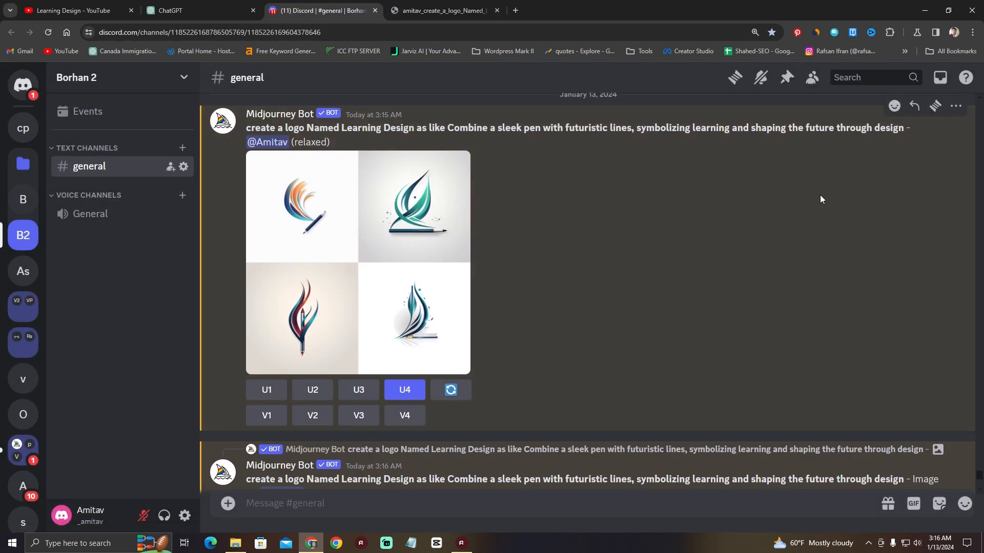
pyautogui.click(387, 374)
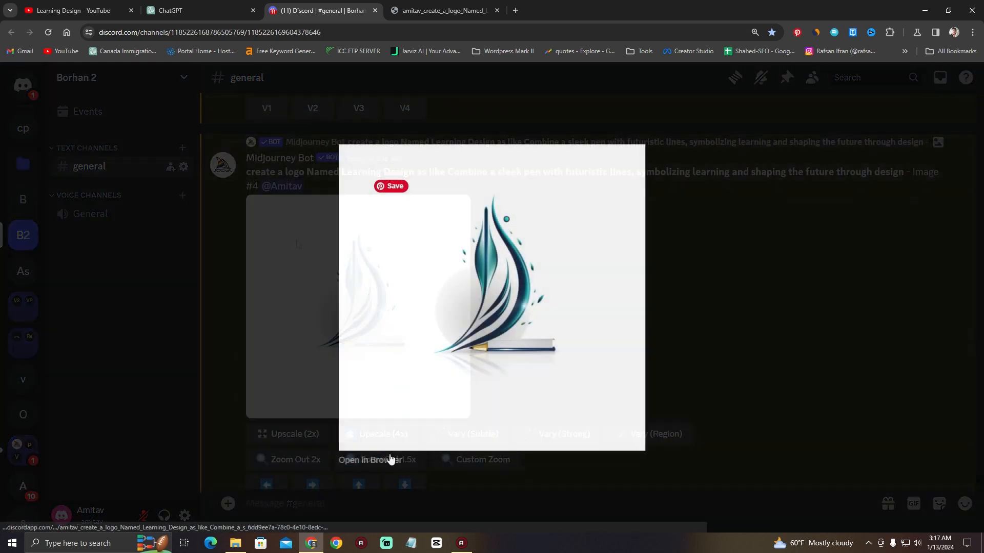
pyautogui.click(389, 459)
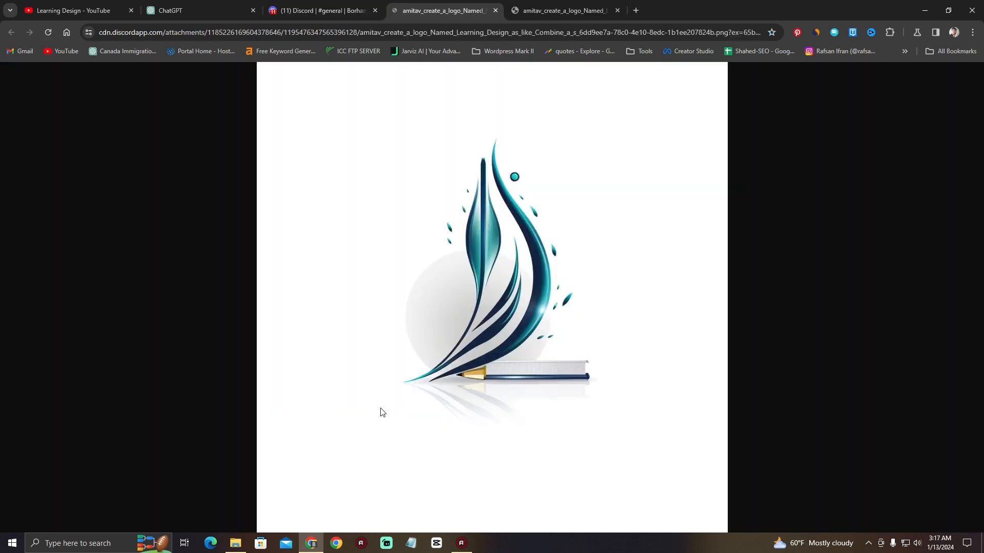
pyautogui.rightClick(443, 235)
pyautogui.click(494, 267)
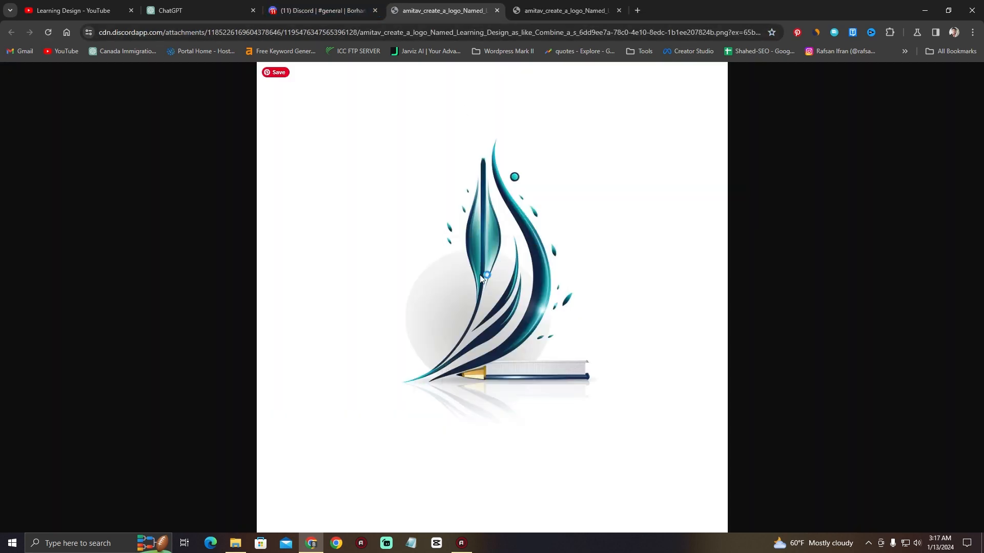
pyautogui.click(895, 516)
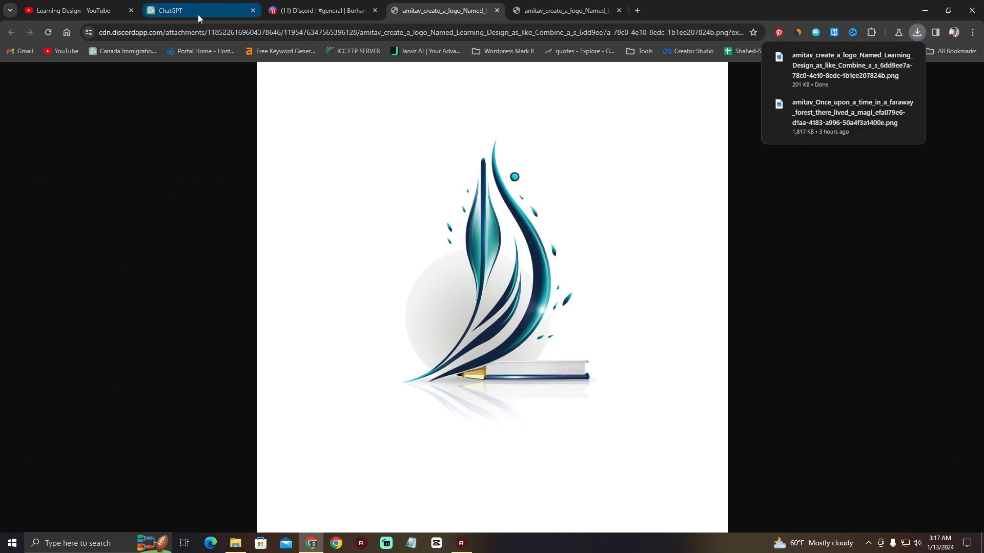
# Copy the Knowledge Compass description, from "Illustrate a compass" to "learning directions.", out of ChatGPT's reply.
pyautogui.click(200, 12)
pyautogui.scroll(-2, 263, 307)
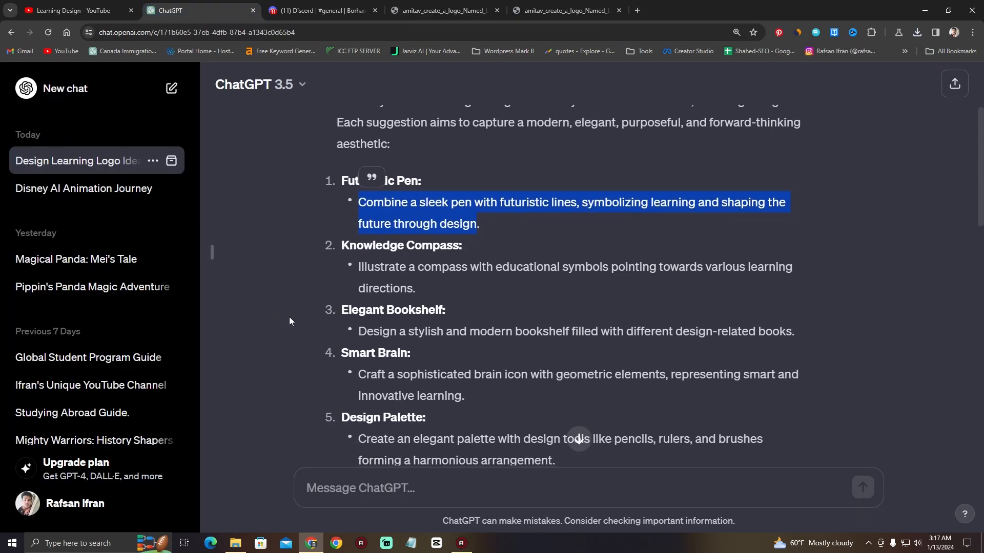
pyautogui.tripleClick(356, 270)
pyautogui.rightClick(411, 274)
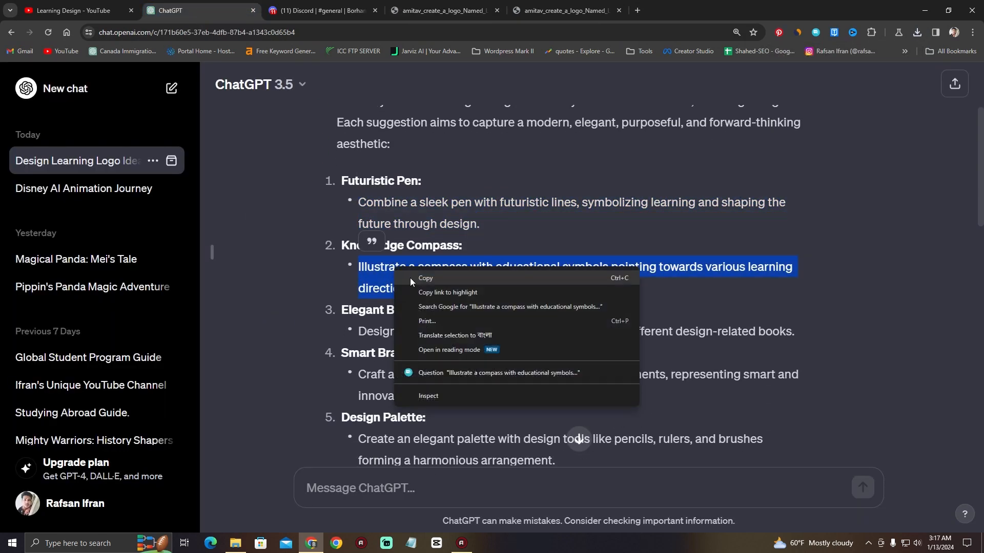
pyautogui.click(391, 278)
pyautogui.click(321, 267)
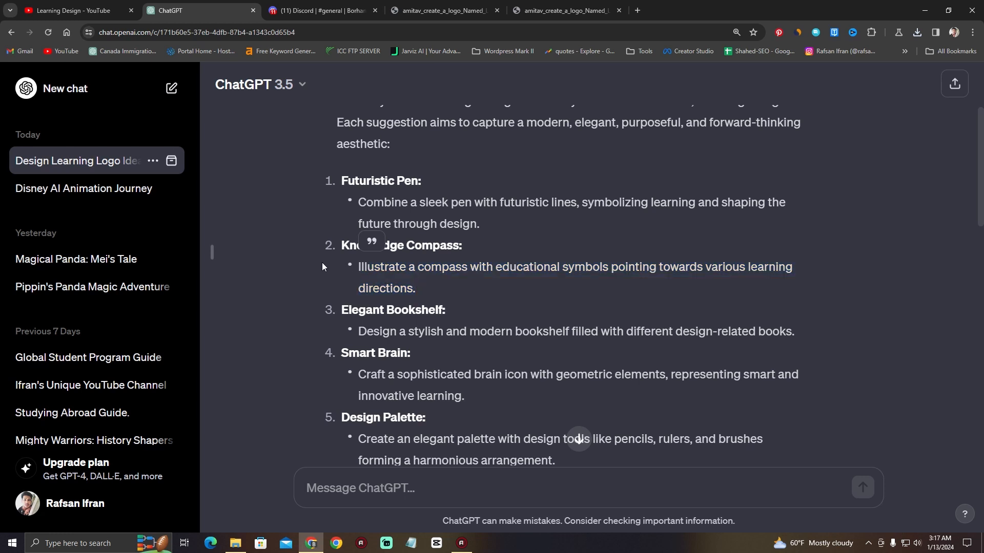
pyautogui.moveTo(393, 278); pyautogui.dragTo(358, 268)
pyautogui.rightClick(370, 273)
pyautogui.click(388, 279)
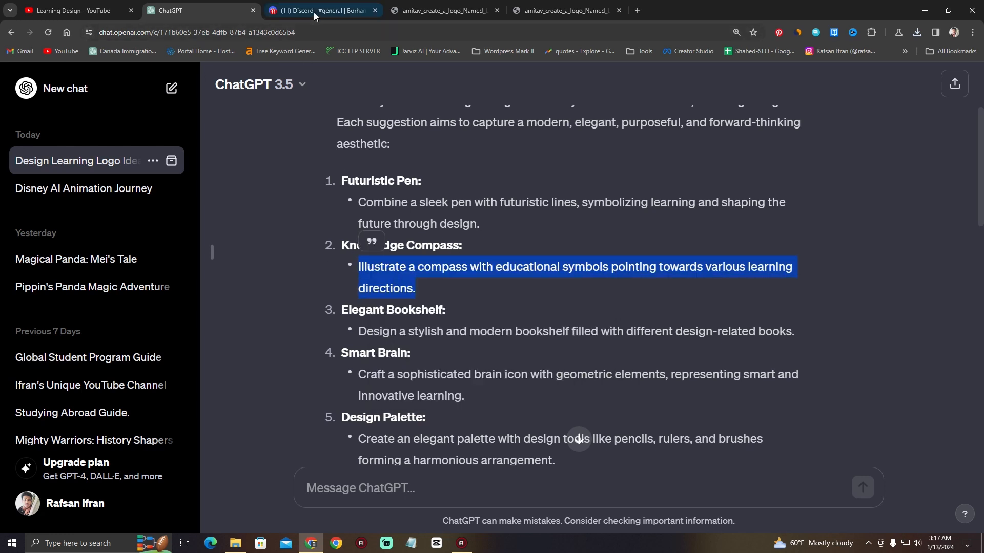
# In the Discord general channel, start an /imagine command and paste the copied Knowledge Compass description as its prompt.
pyautogui.click(314, 16)
pyautogui.click(764, 336)
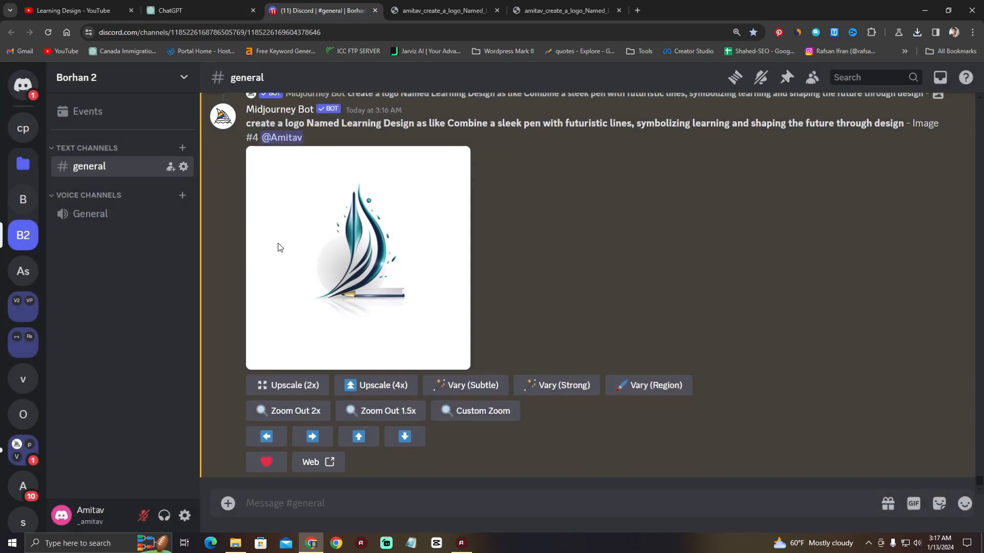
pyautogui.click(409, 495)
pyautogui.write('/')
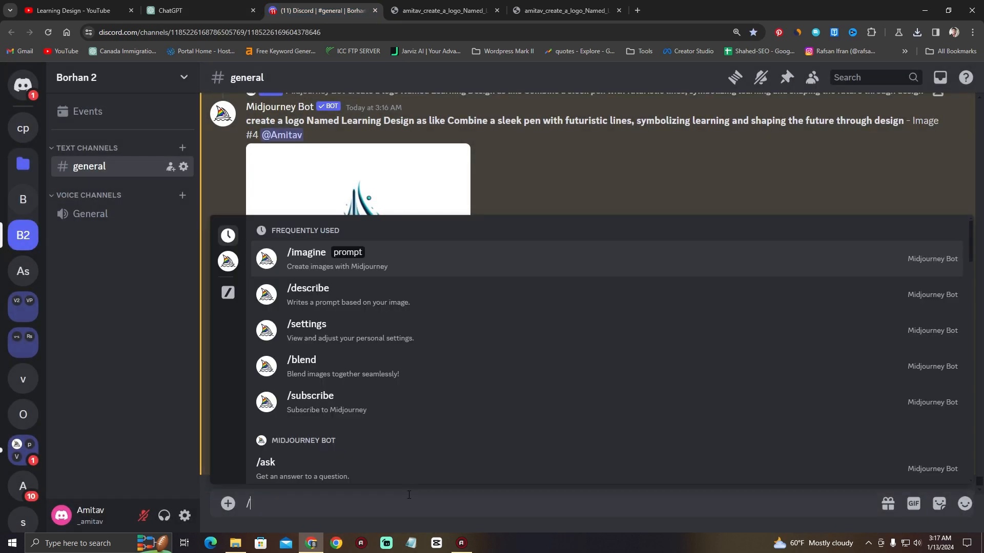
pyautogui.click(391, 254)
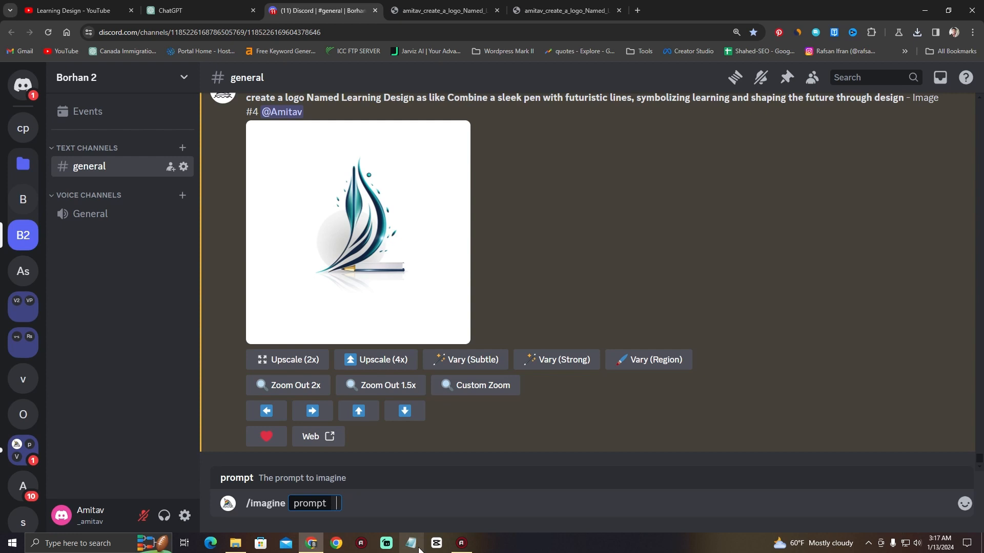
pyautogui.hotkey('ctrl', 'v')
# Copy "create a logo Named Learning Design as like" from the earlier Midjourney message and insert it before the compass description.
pyautogui.scroll(2, 410, 256)
pyautogui.moveTo(247, 200); pyautogui.dragTo(446, 202)
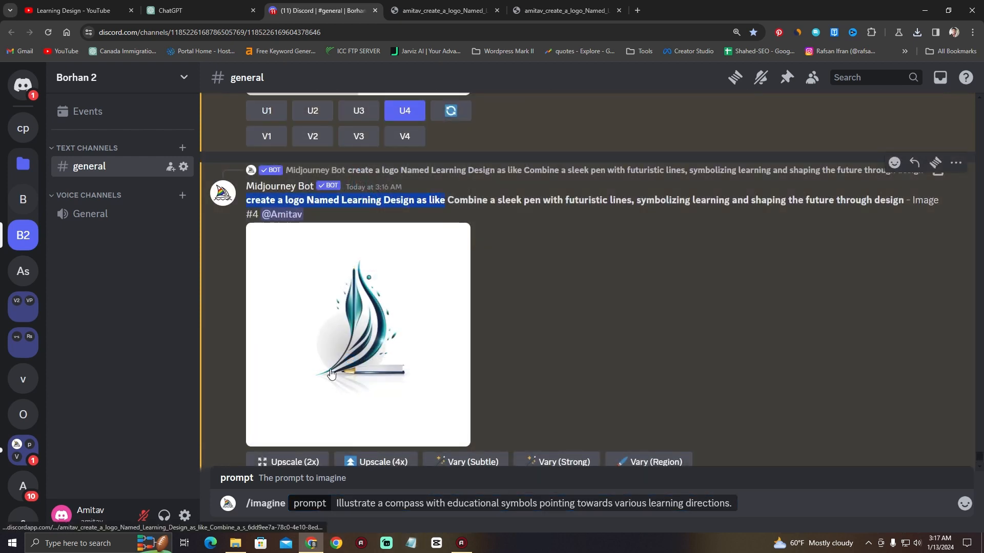
pyautogui.click(337, 504)
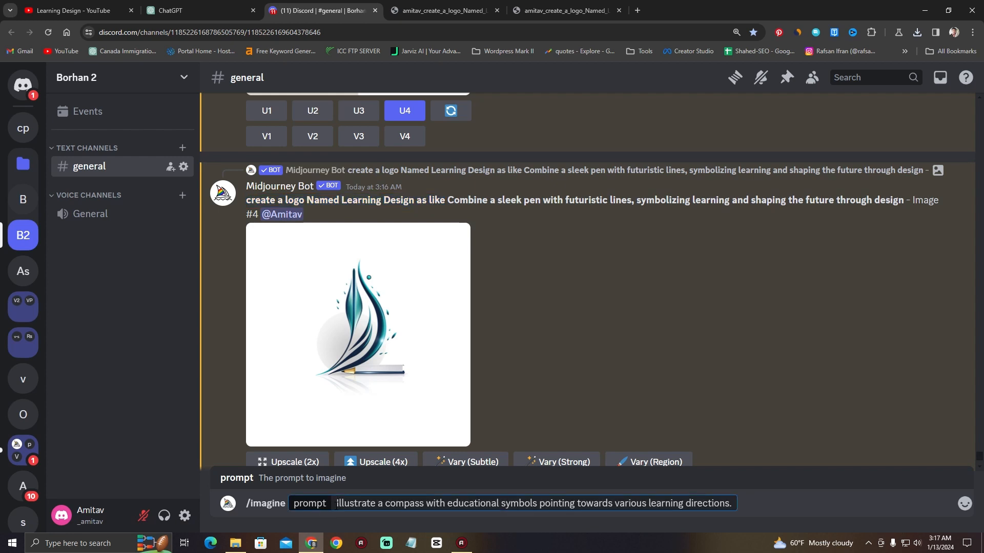
pyautogui.hotkey('ctrl', 'v')
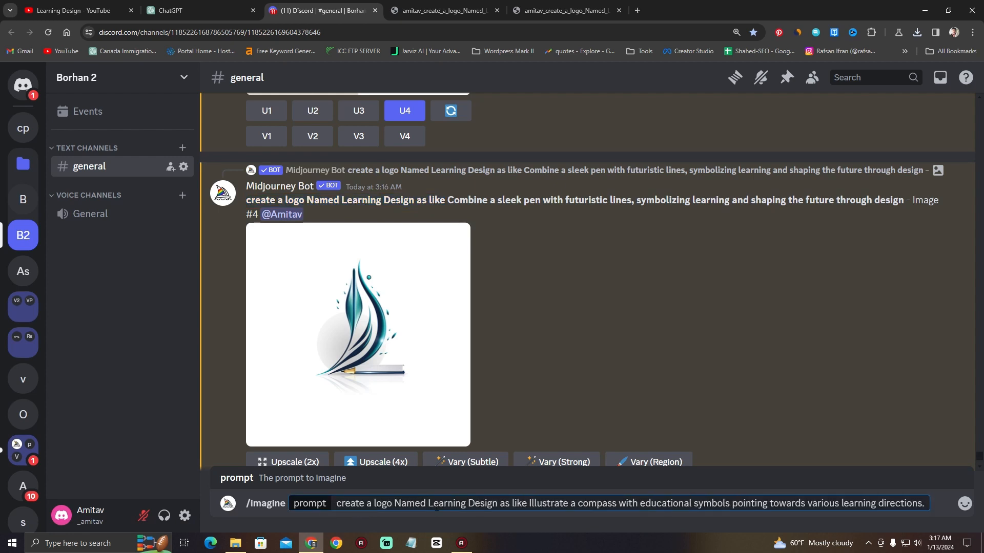
# Enclose the name "Learning Design" in parentheses within the compass logo prompt.
pyautogui.press('BackSpace')
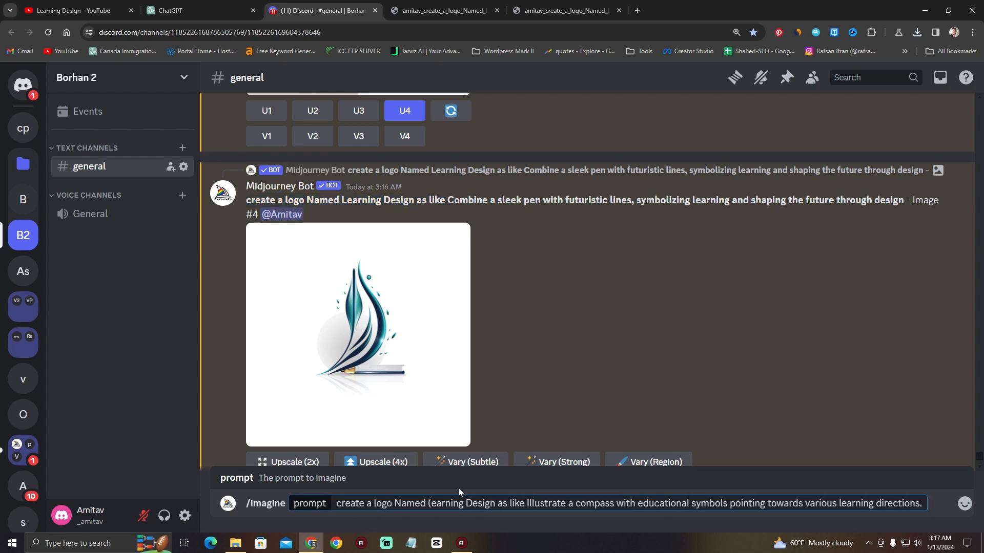
pyautogui.write('(L')
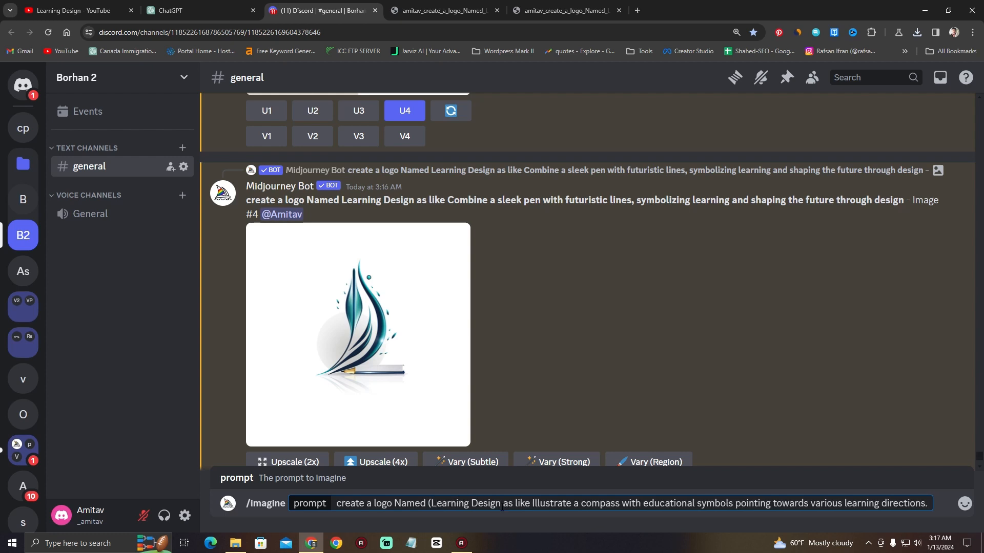
pyautogui.write(')')
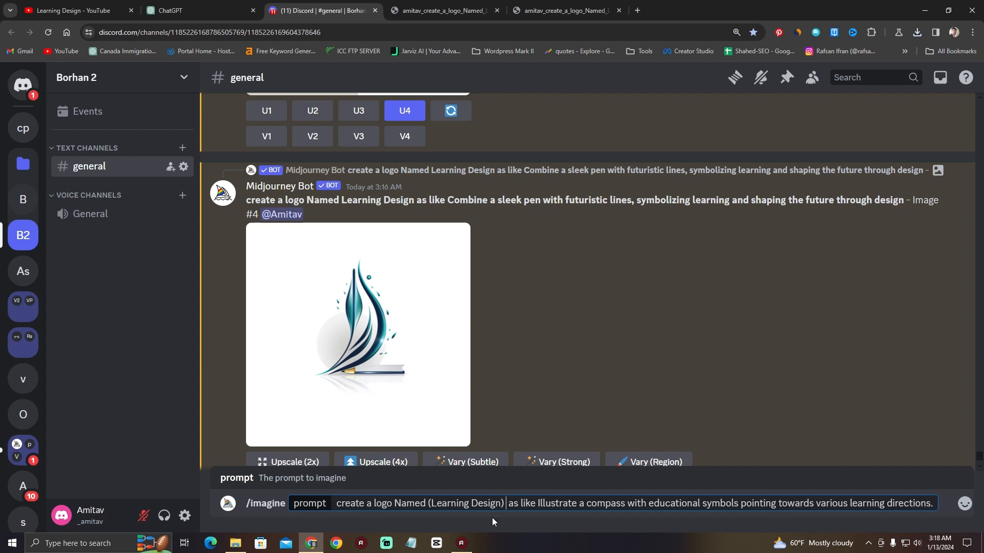
# Submit the Learning Design compass logo prompt to Midjourney.
pyautogui.press('End')
pyautogui.press('Return')
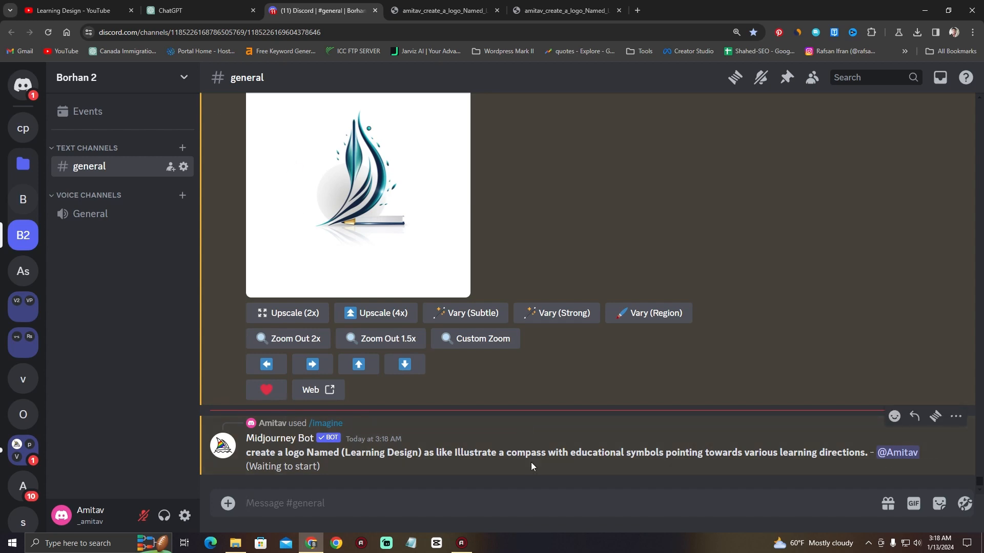
# Upscale the second variation of the futuristic pen logo from the earlier Midjourney grid.
pyautogui.scroll(8, 530, 462)
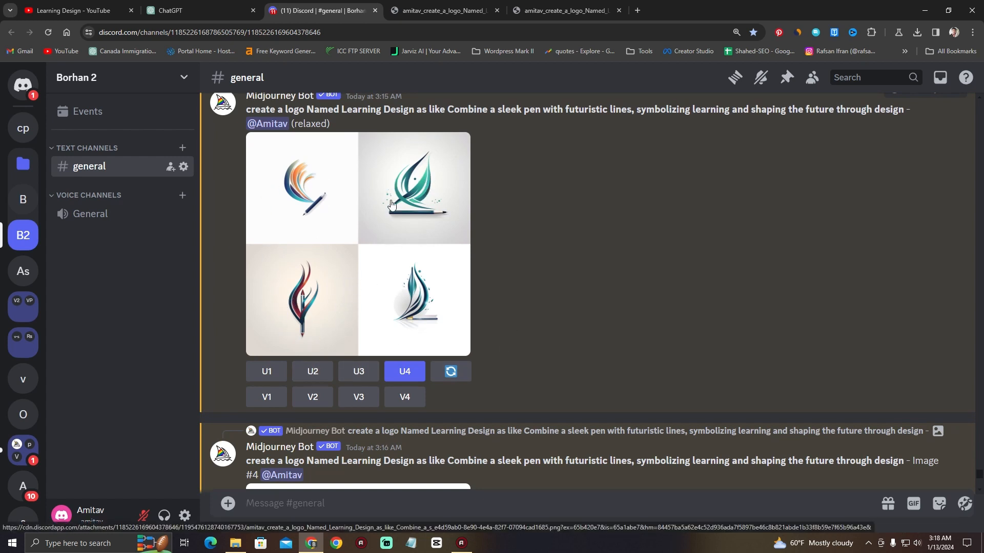
pyautogui.click(316, 372)
pyautogui.scroll(-5, 321, 374)
pyautogui.scroll(-5, 321, 370)
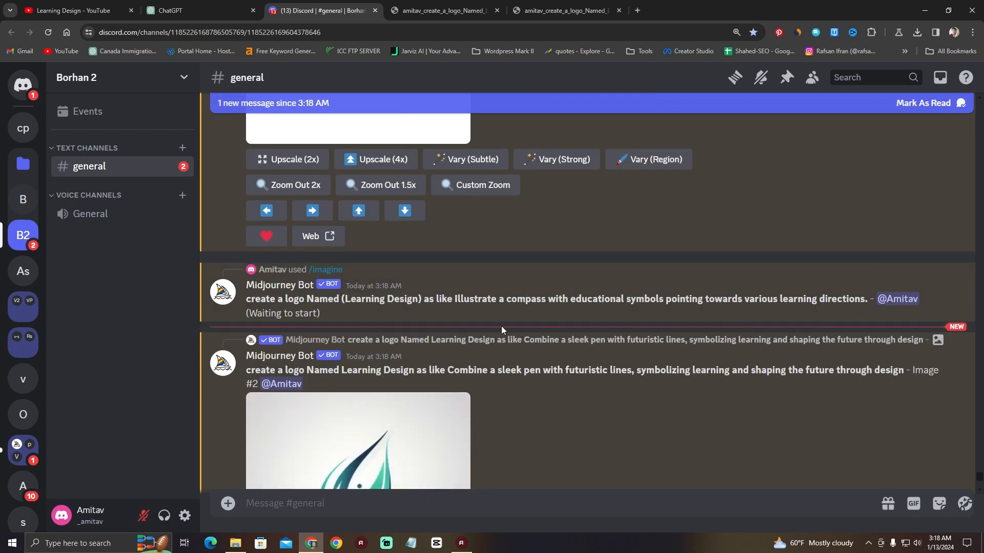
pyautogui.scroll(-4, 501, 326)
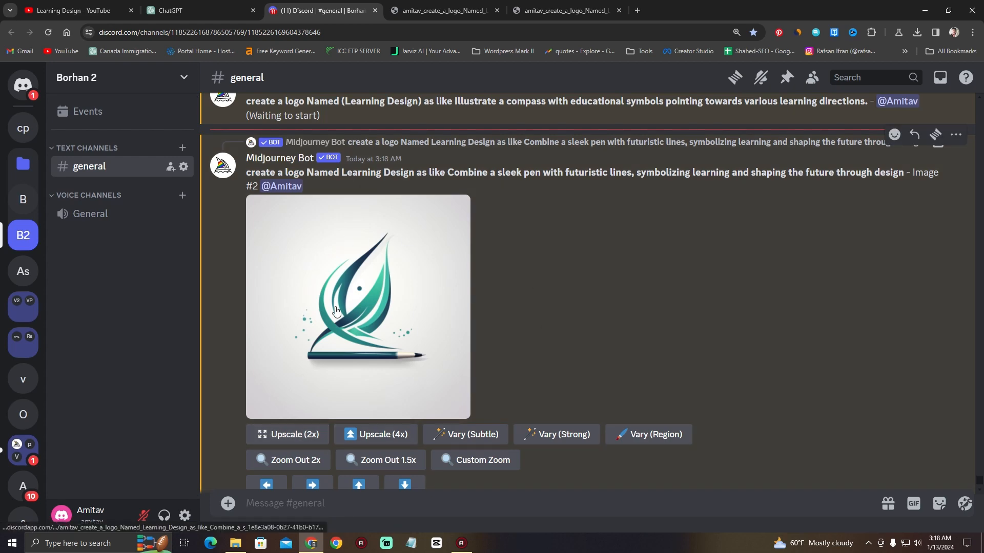
# Open the upscaled second pen logo at full size in the browser.
pyautogui.scroll(16, 357, 314)
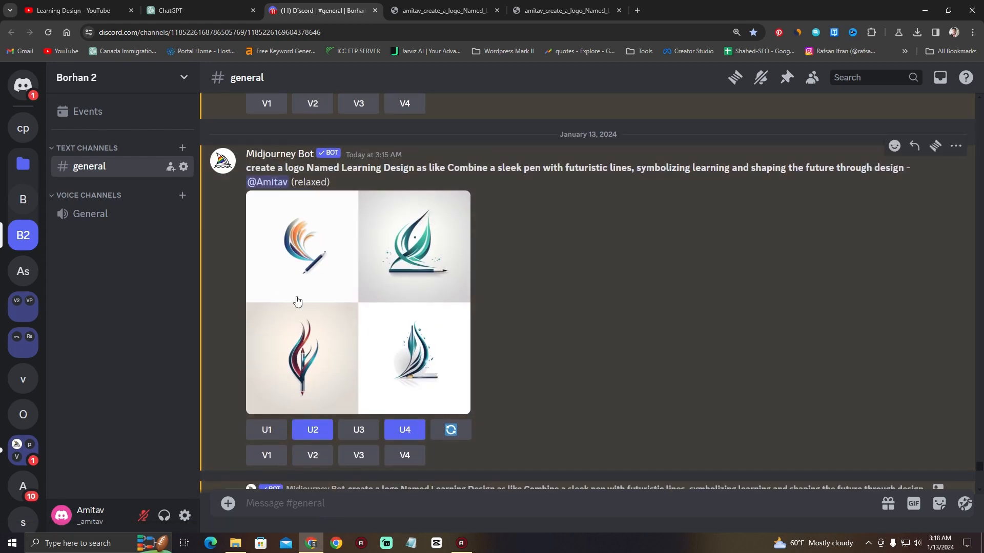
pyautogui.scroll(-9, 334, 353)
pyautogui.scroll(5, 334, 353)
pyautogui.click(354, 296)
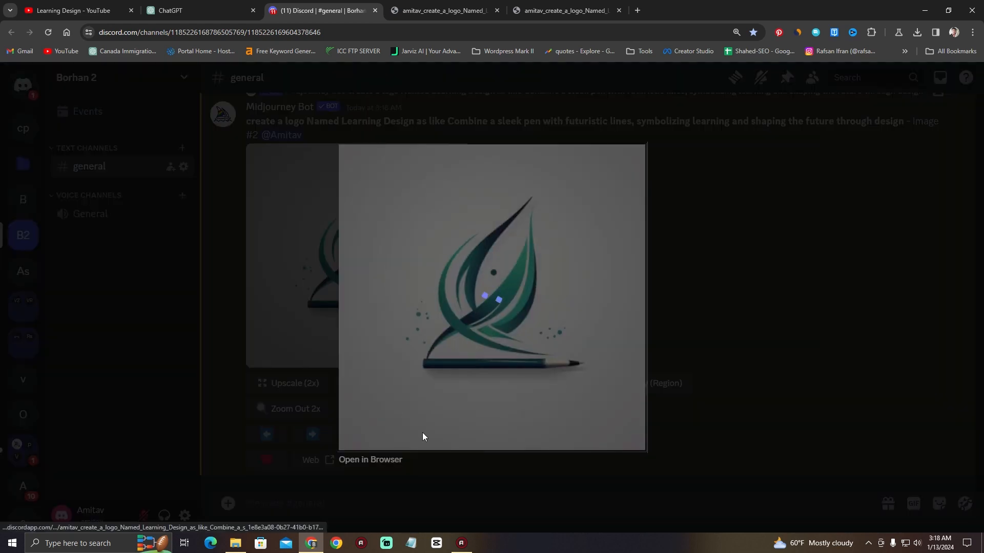
pyautogui.click(382, 463)
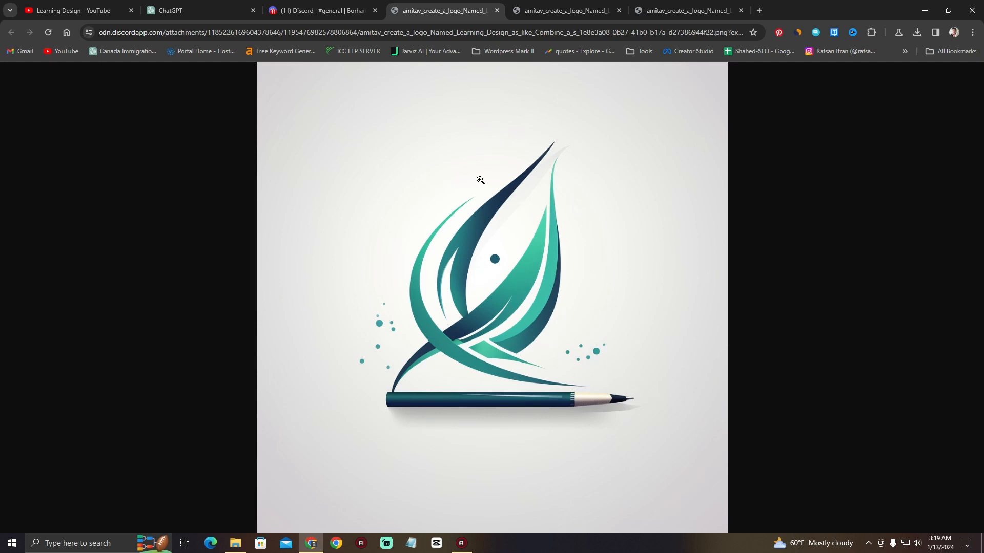
pyautogui.rightClick(422, 133)
pyautogui.click(451, 159)
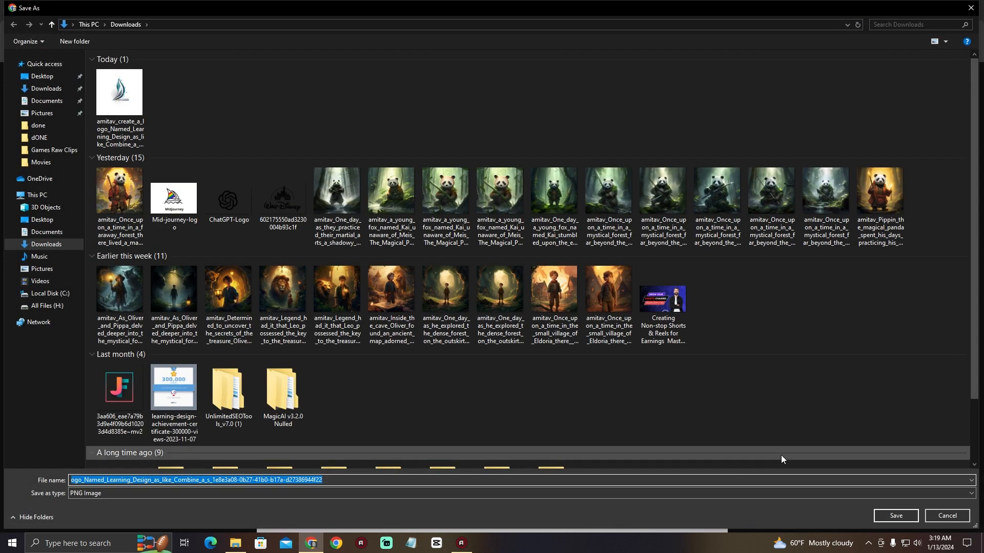
pyautogui.click(939, 514)
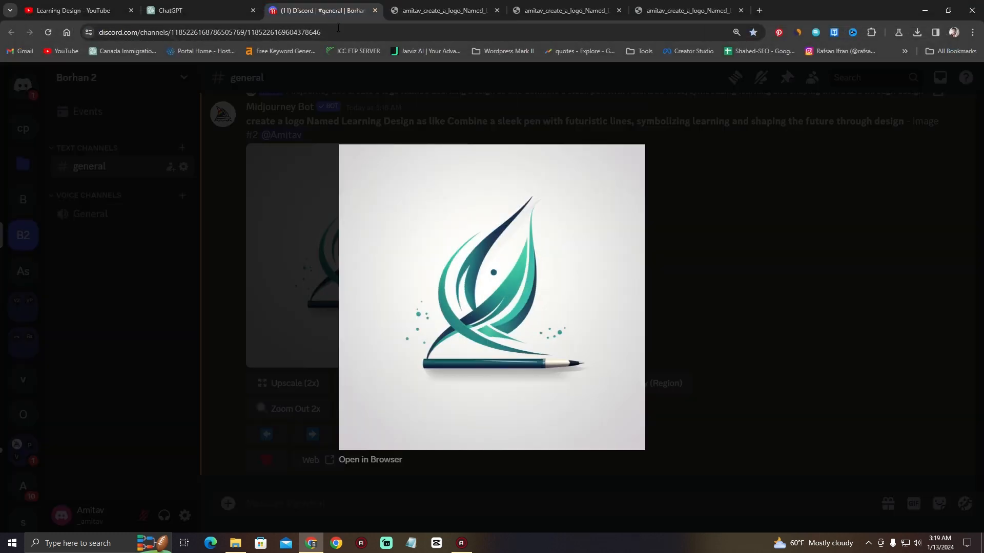
# Close the pen logo preview in Discord and check the generation progress of the compass logo.
pyautogui.click(774, 352)
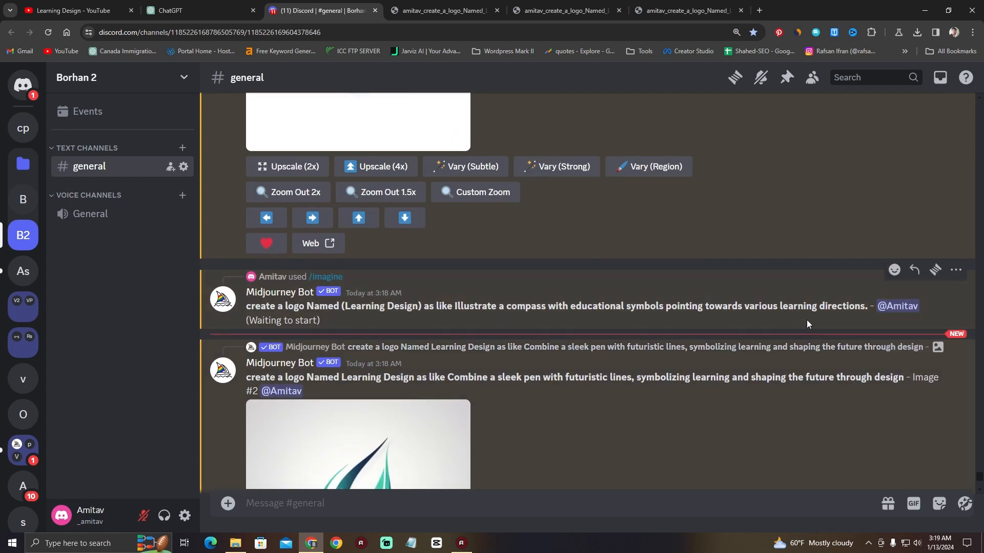
pyautogui.scroll(-4, 542, 354)
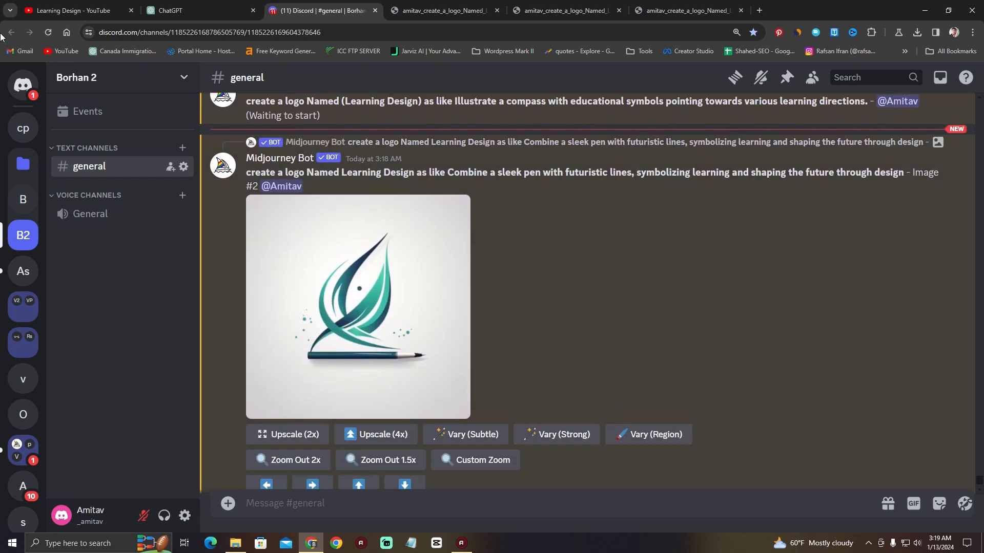
pyautogui.scroll(-1, 533, 301)
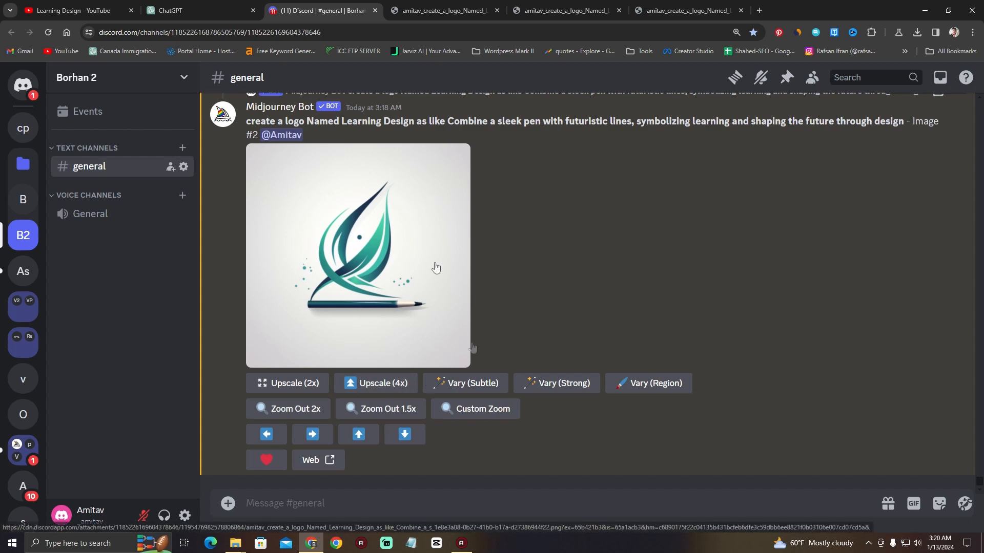
pyautogui.scroll(5, 539, 267)
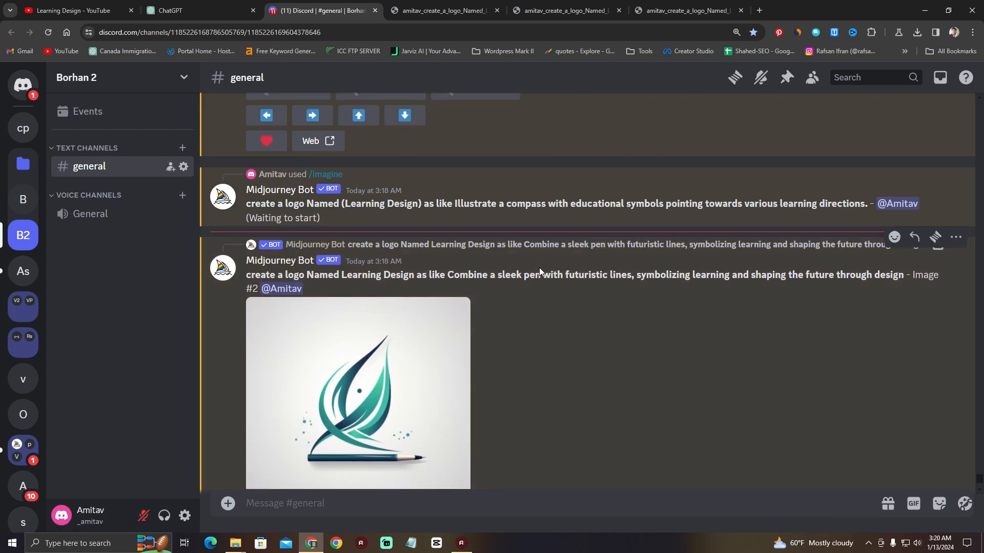
pyautogui.scroll(-3, 528, 292)
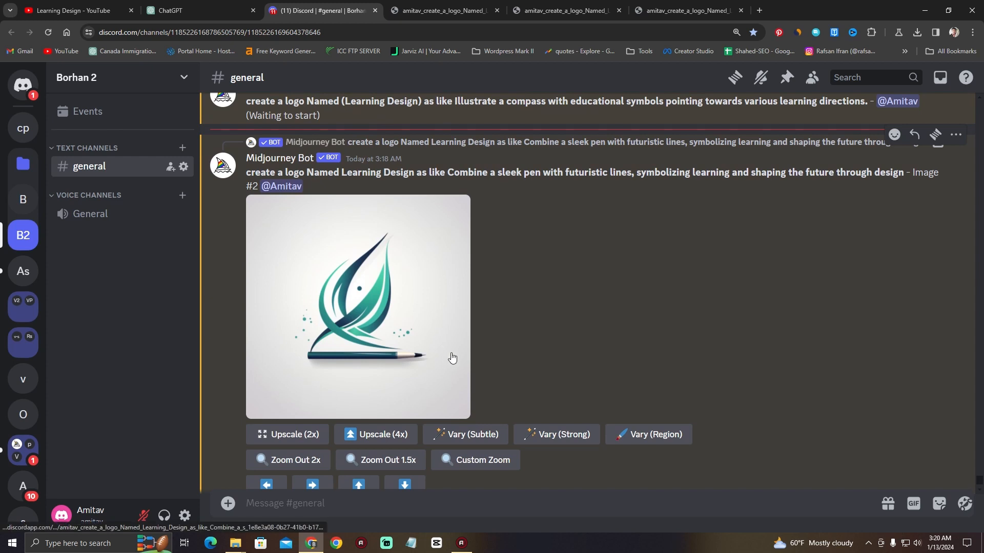
pyautogui.scroll(-2, 589, 404)
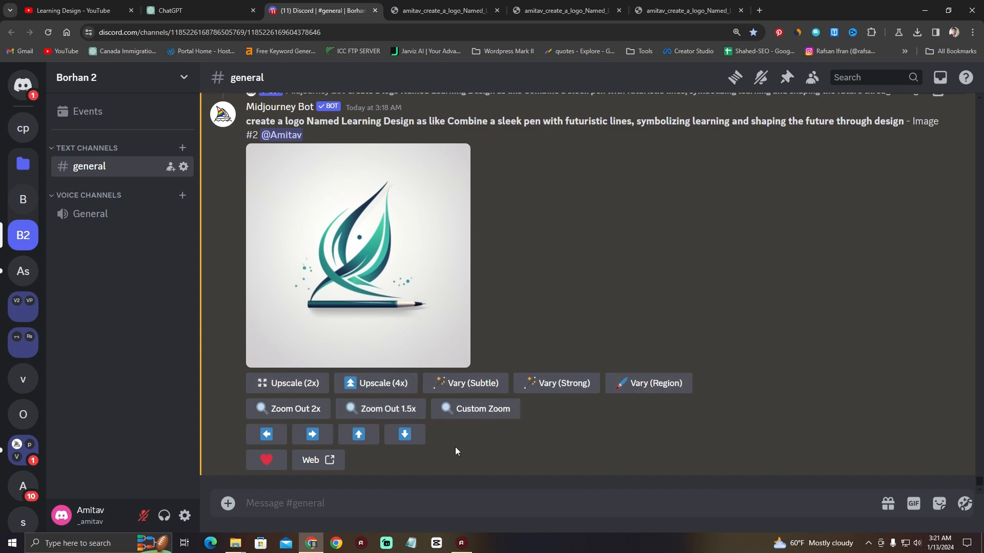
pyautogui.scroll(5, 404, 326)
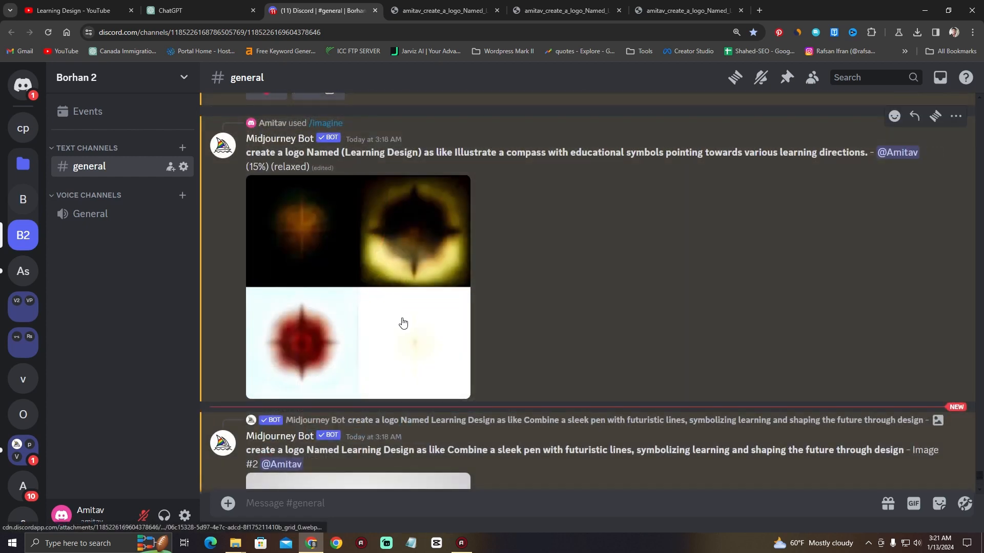
pyautogui.scroll(-4, 404, 326)
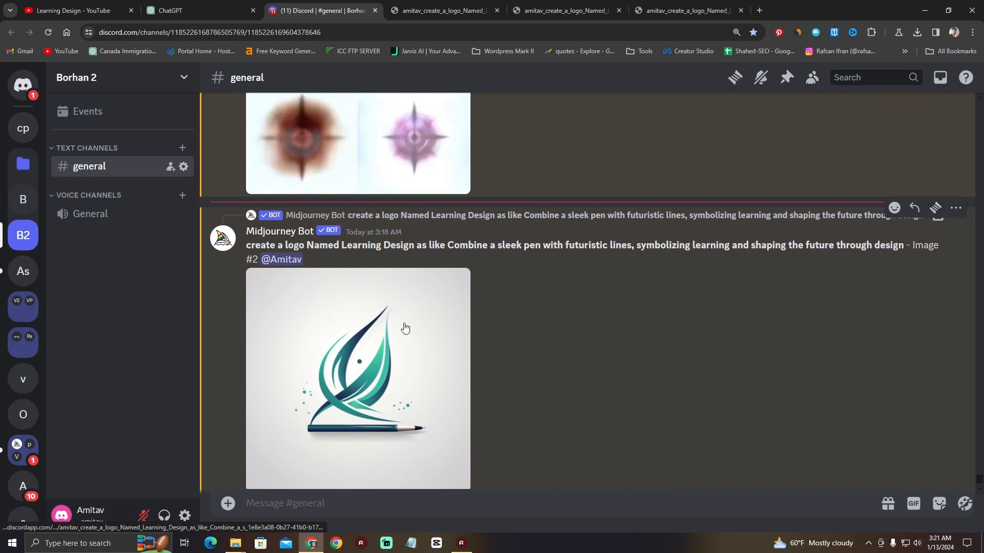
pyautogui.scroll(-3, 559, 328)
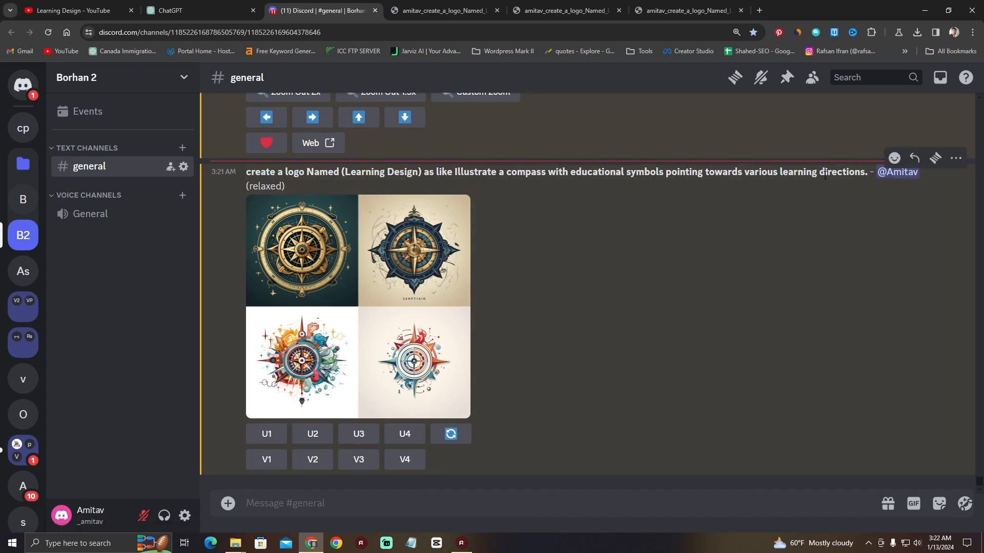
# Switch to ChatGPT and review the logo idea list against the Knowledge Compass description.
pyautogui.hotkey('ctrl', 'shift', 'Tab')
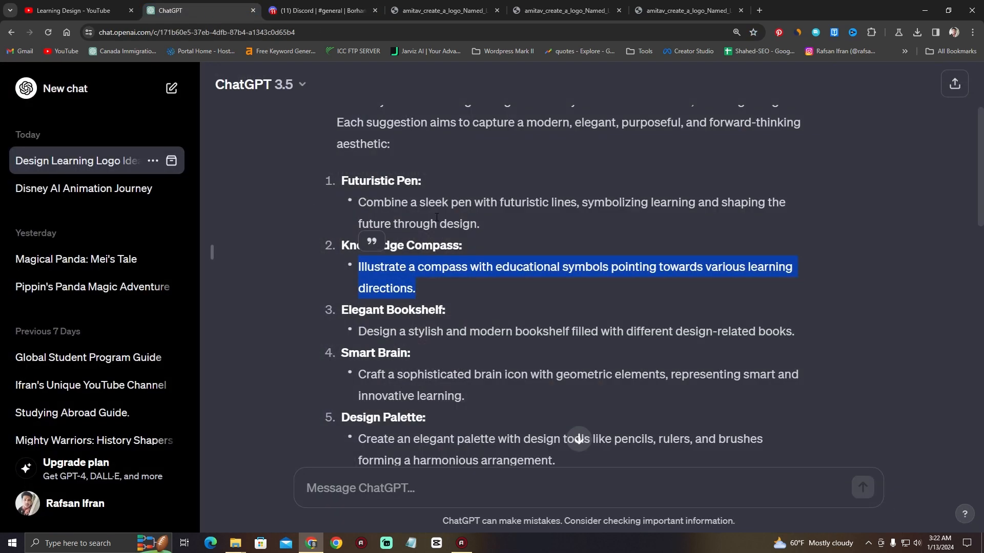
pyautogui.hotkey('ctrl', '-')
pyautogui.hotkey('ctrl', '-')
pyautogui.scroll(2, 385, 270)
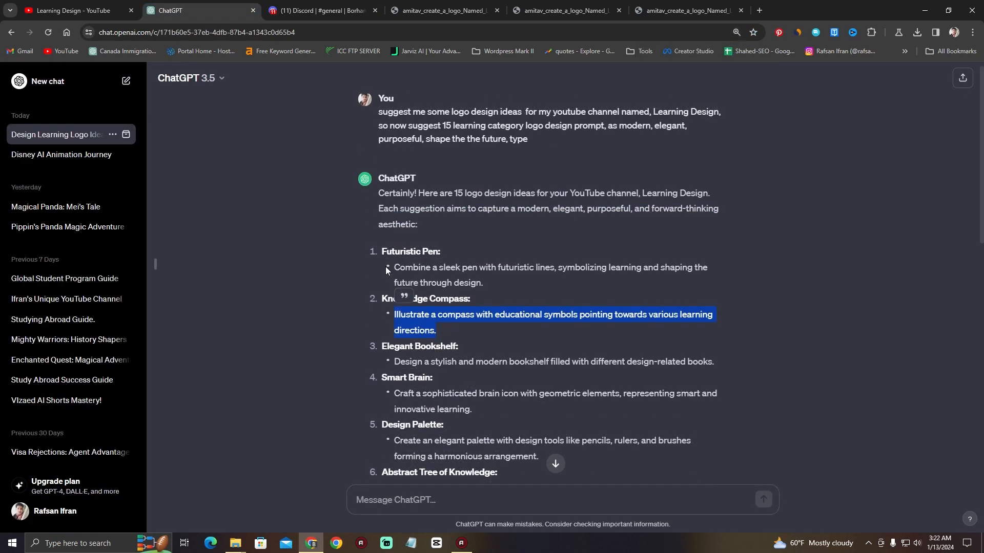
pyautogui.scroll(-2, 466, 281)
# Return to the Discord channel and examine the four compass logo variations at a larger size.
pyautogui.hotkey('ctrl', 'Tab')
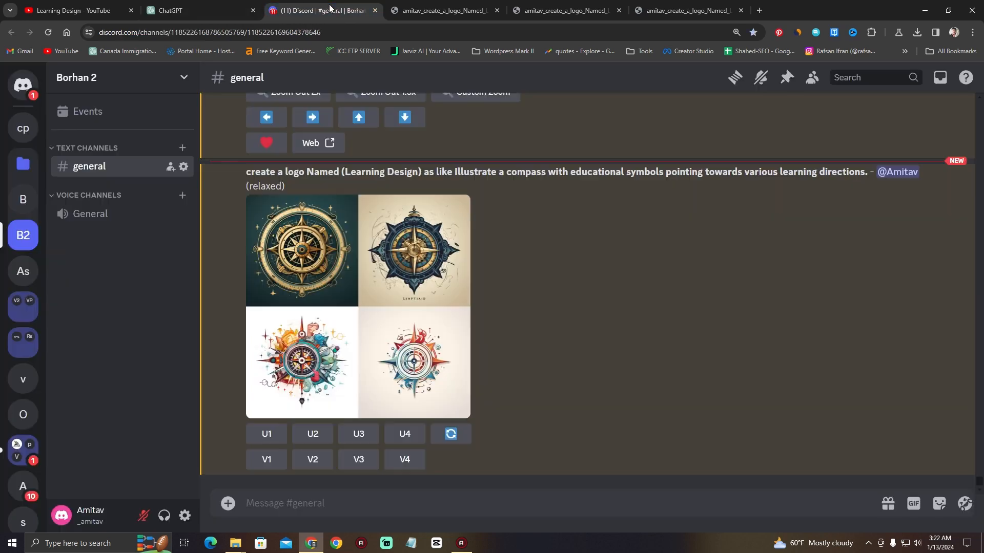
pyautogui.hotkey('ctrl', '+')
pyautogui.hotkey('ctrl', '+')
pyautogui.hotkey('ctrl', '+')
pyautogui.hotkey('ctrl', '+')
pyautogui.hotkey('ctrl', '+')
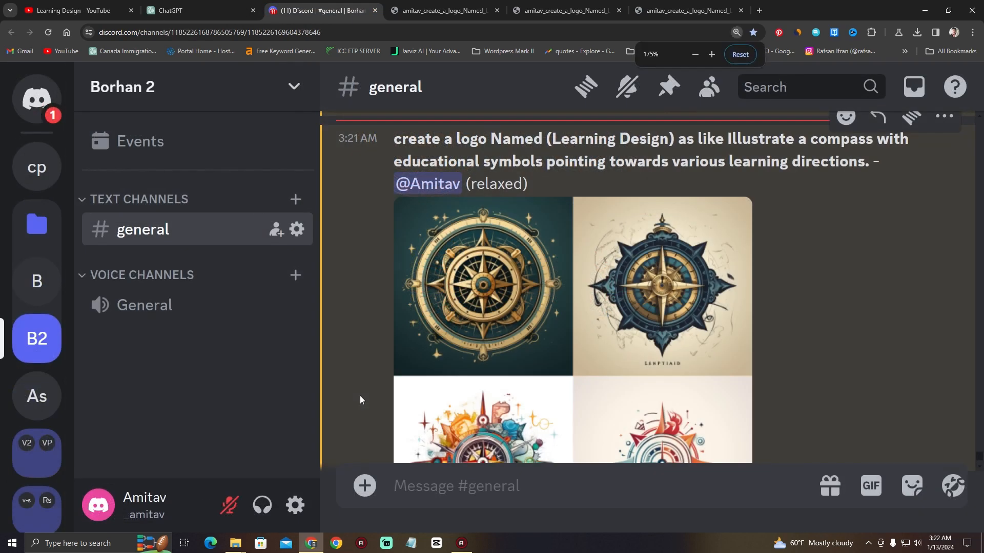
pyautogui.hotkey('ctrl', '-')
pyautogui.scroll(2, 688, 166)
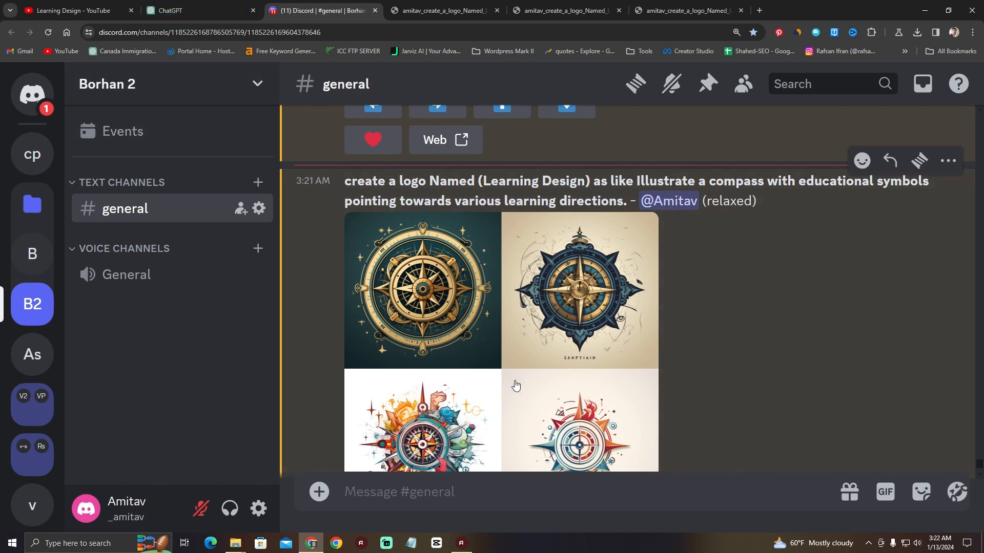
pyautogui.scroll(-1, 511, 386)
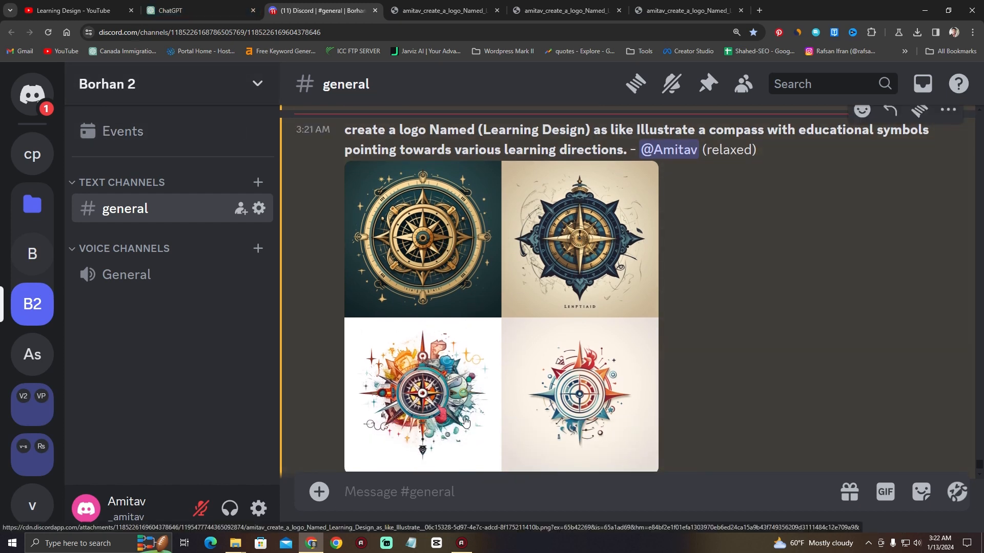
pyautogui.hotkey('ctrl', '-')
pyautogui.hotkey('ctrl', '-')
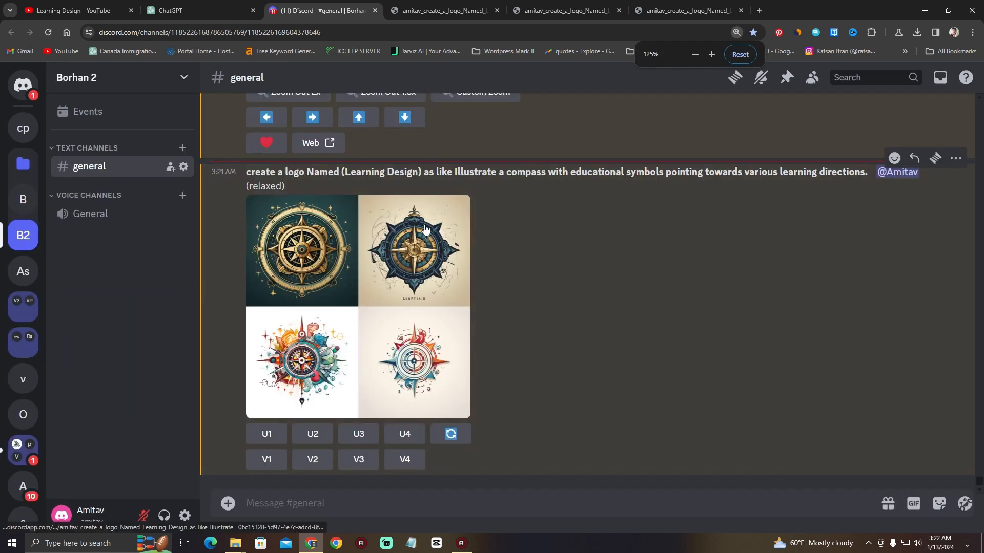
# Upscale the second compass logo variation and open it at full size in the browser.
pyautogui.click(314, 435)
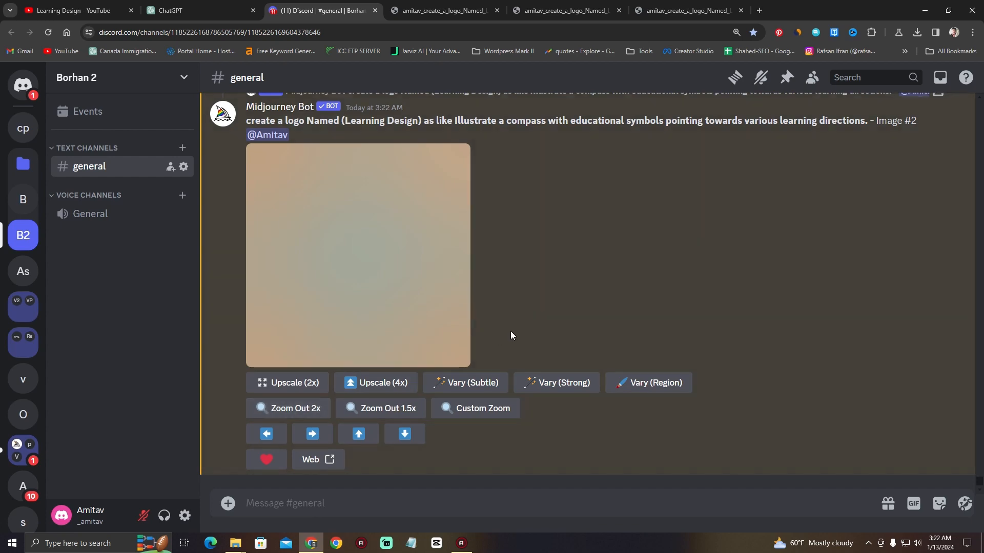
pyautogui.click(359, 323)
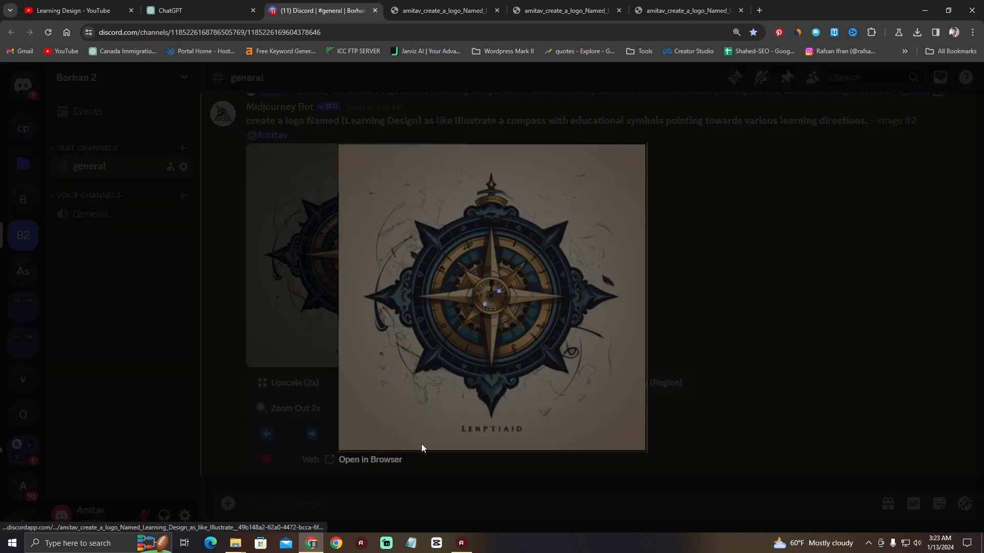
pyautogui.click(370, 460)
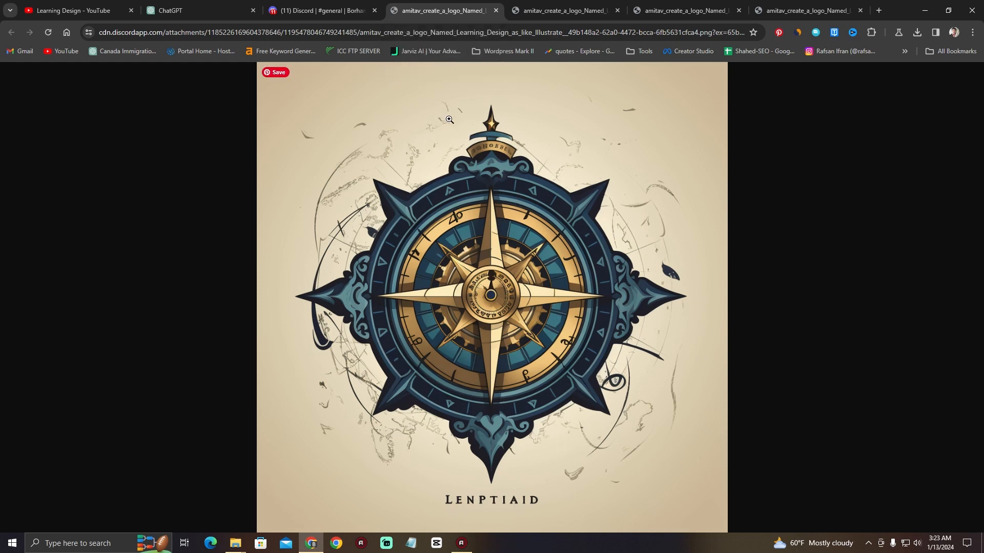
# Save the full-size second compass logo as a PNG image in the Downloads folder.
pyautogui.rightClick(493, 222)
pyautogui.click(540, 249)
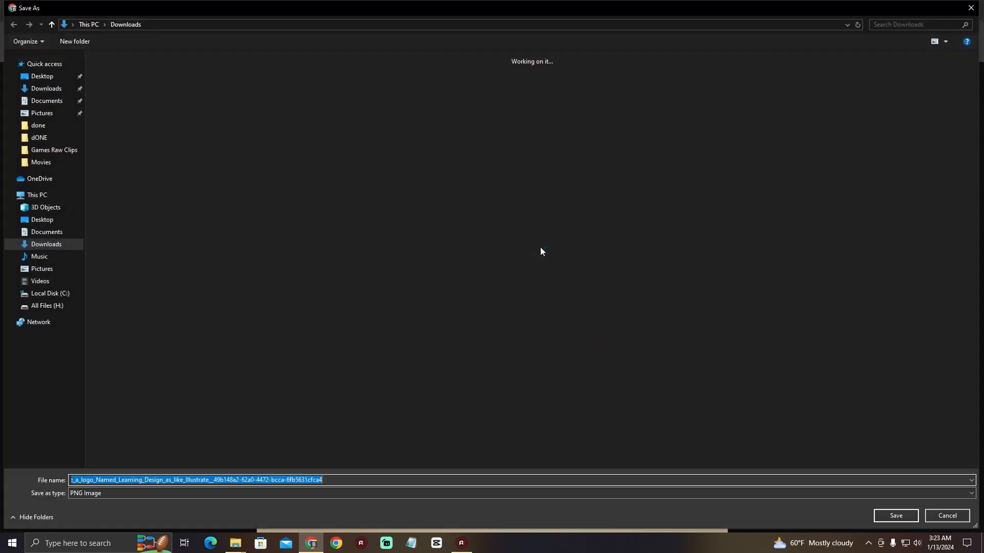
pyautogui.click(897, 516)
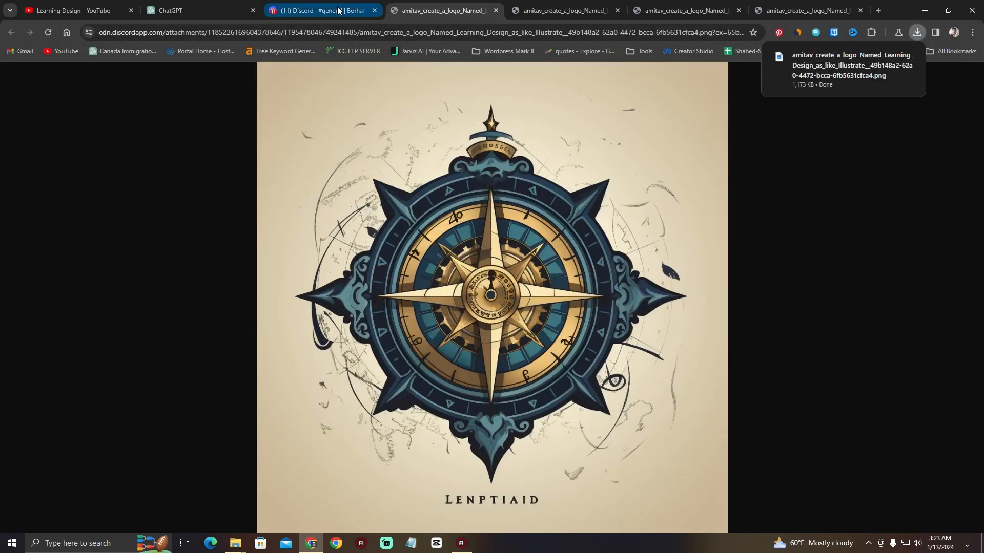
# Return to the Discord channel and upscale the third variation of the compass logo.
pyautogui.click(338, 10)
pyautogui.click(736, 288)
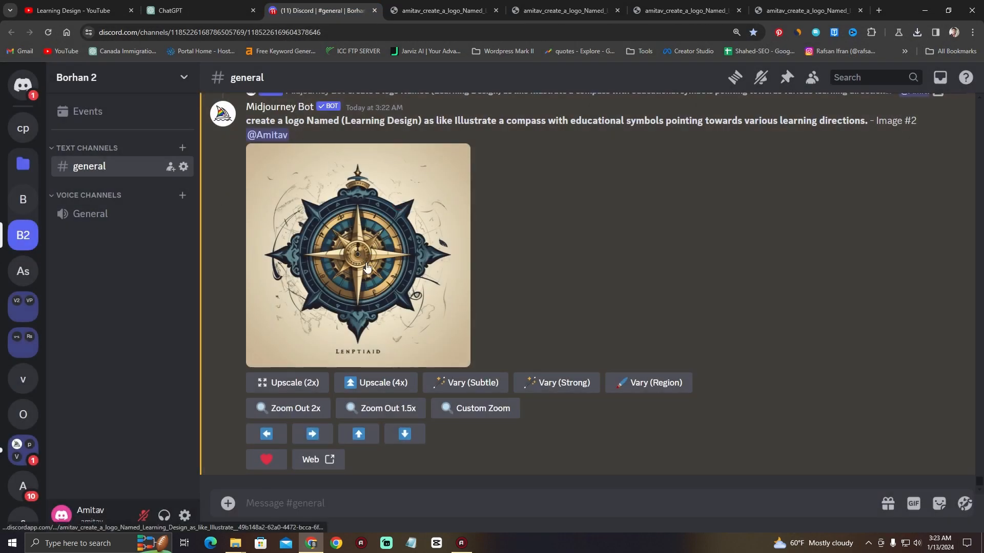
pyautogui.scroll(7, 367, 267)
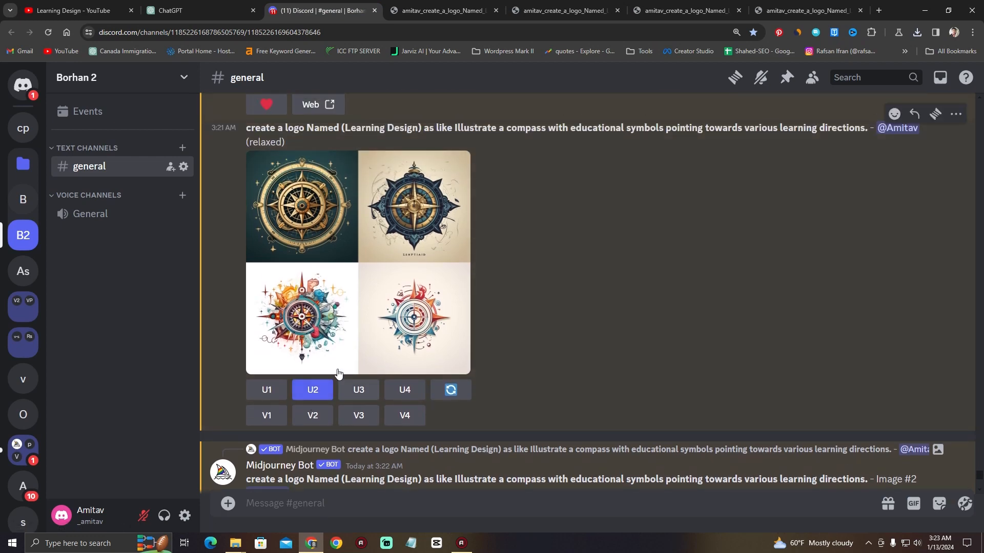
pyautogui.click(357, 392)
pyautogui.scroll(-13, 466, 359)
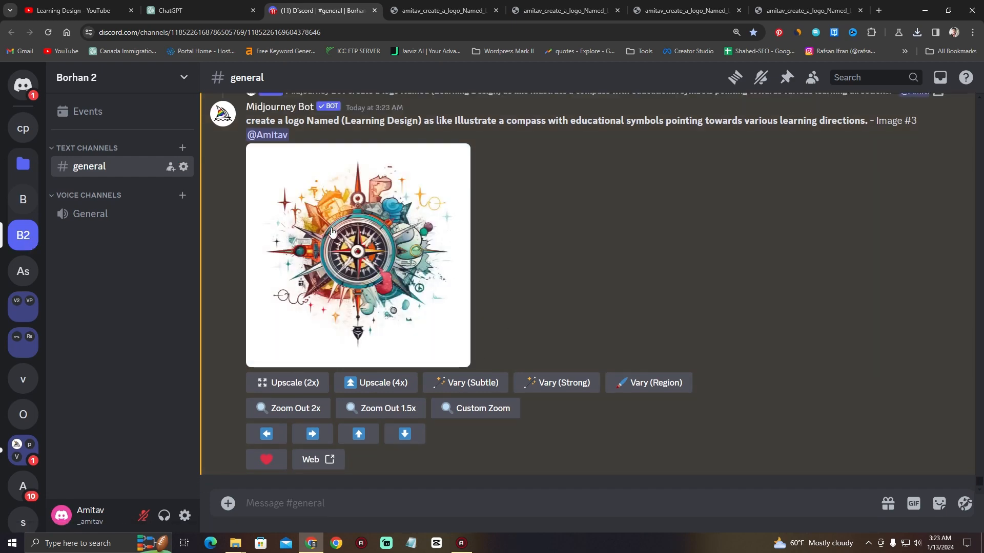
# View the upscaled third compass logo at full size in the browser and close its tab.
pyautogui.click(358, 258)
pyautogui.click(382, 460)
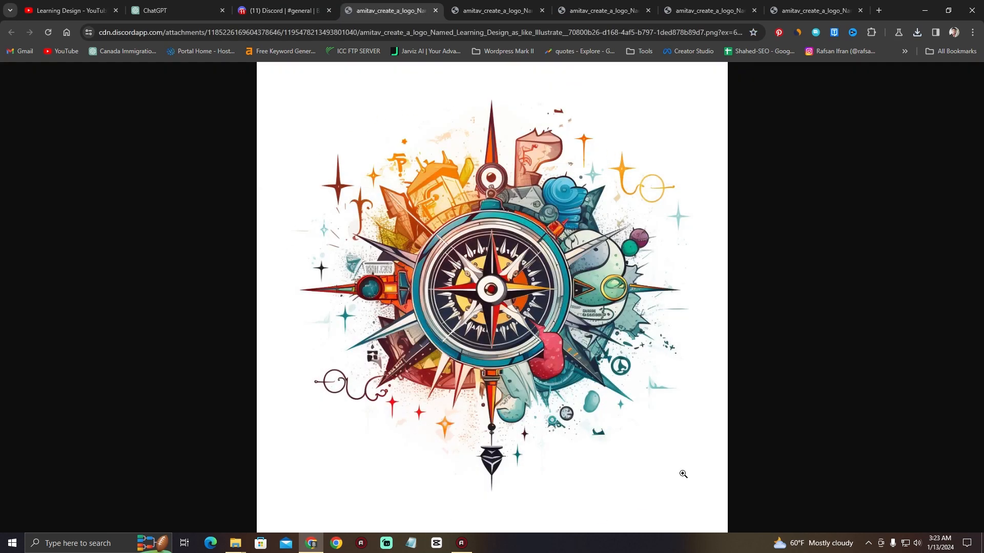
pyautogui.hotkey('ctrl', 'w')
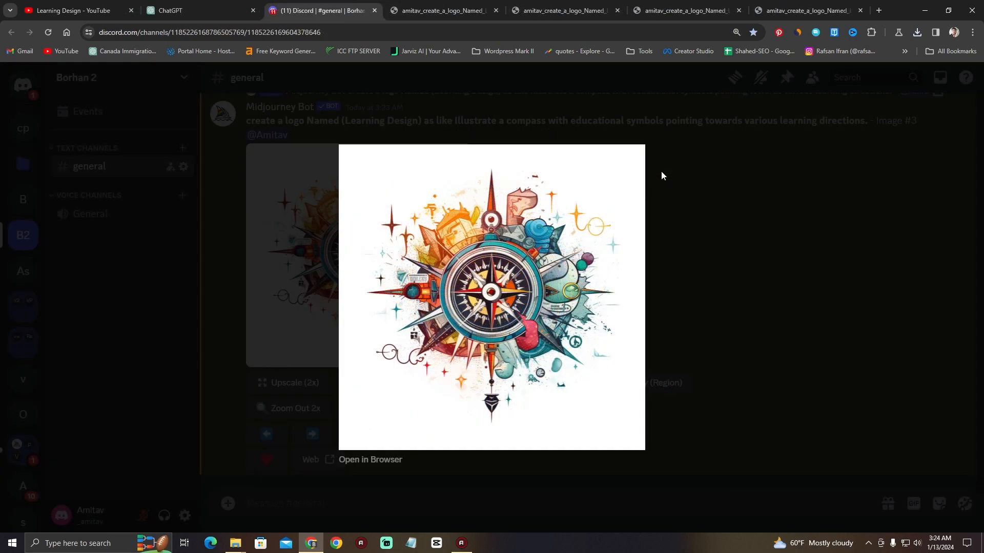
# Close the image preview and copy the Elegant Bookshelf description from the logo ideas in ChatGPT.
pyautogui.click(661, 170)
pyautogui.scroll(10, 393, 210)
pyautogui.scroll(-4, 391, 210)
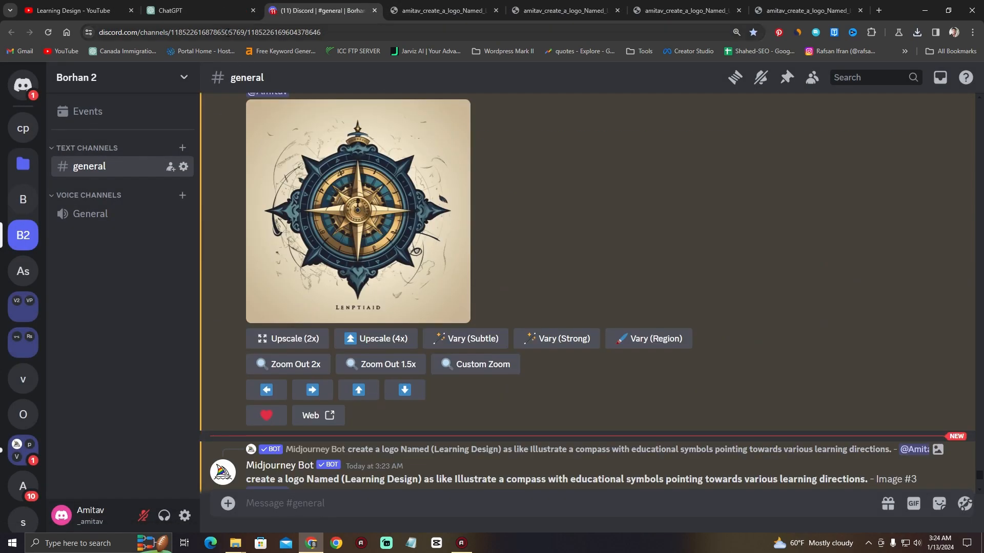
pyautogui.click(206, 11)
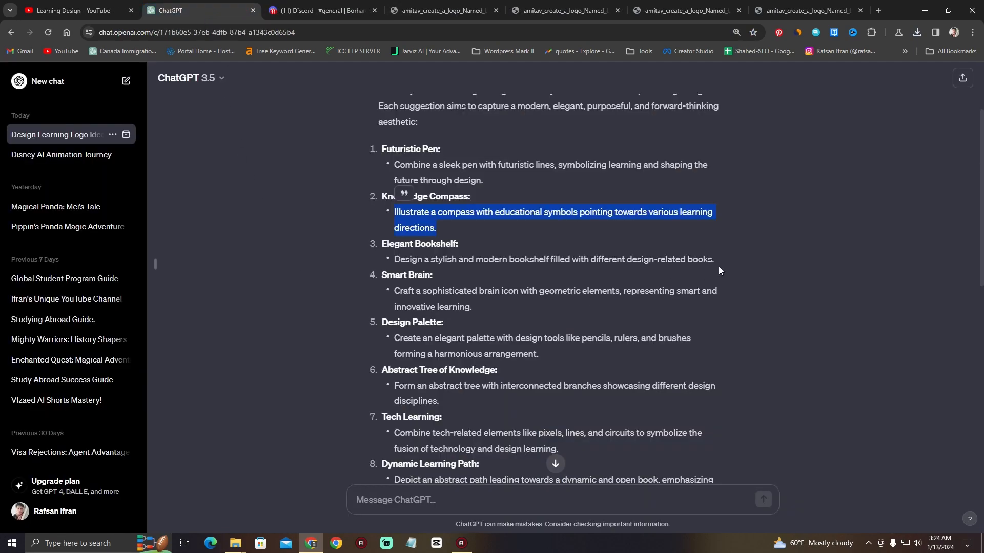
pyautogui.moveTo(713, 259); pyautogui.dragTo(393, 261)
pyautogui.rightClick(393, 260)
pyautogui.click(410, 273)
# Return to Discord and start a Midjourney /imagine prompt with the copied bookshelf description.
pyautogui.click(321, 10)
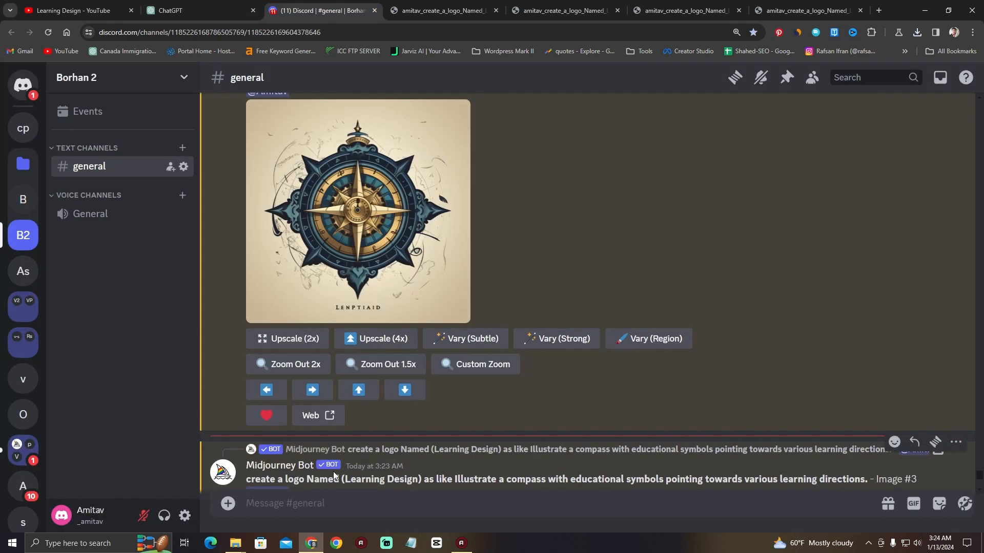
pyautogui.write('/')
pyautogui.press('Return')
pyautogui.hotkey('ctrl', 'v')
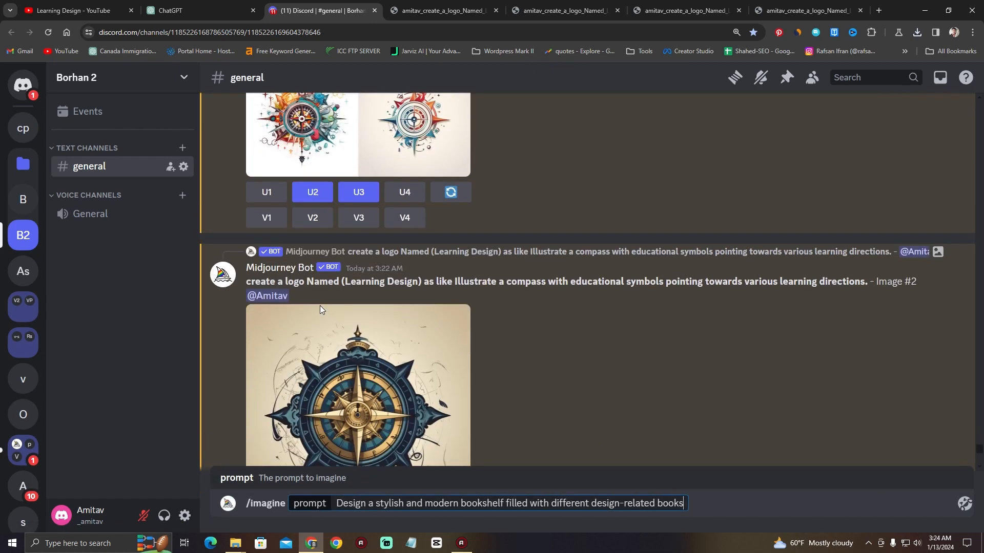
# Prefix the bookshelf prompt with "create a logo Named (Learning Design) as", append ", a student near by" and submit it.
pyautogui.moveTo(245, 283); pyautogui.dragTo(471, 283)
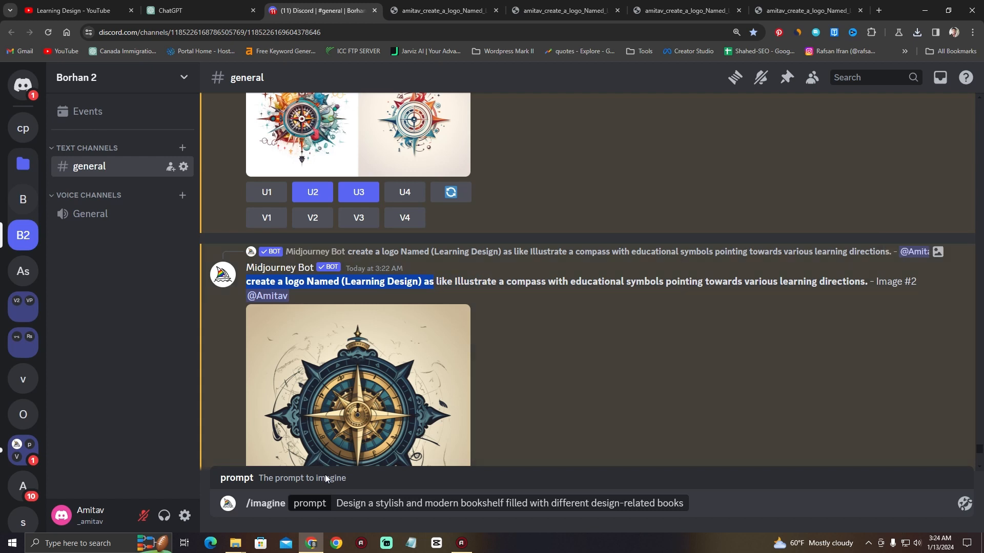
pyautogui.click(336, 504)
pyautogui.hotkey('ctrl', 'v')
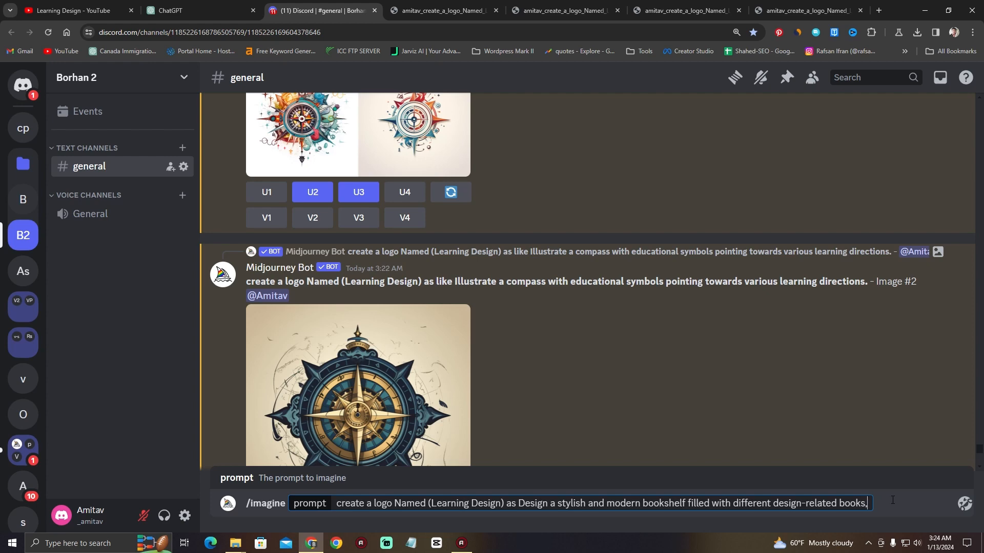
pyautogui.write('a student near by')
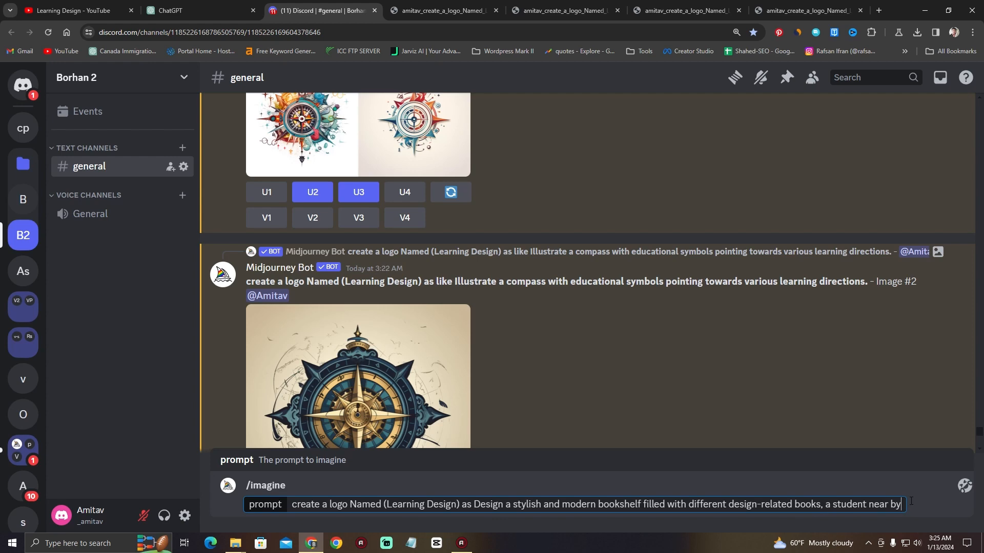
pyautogui.press('Return')
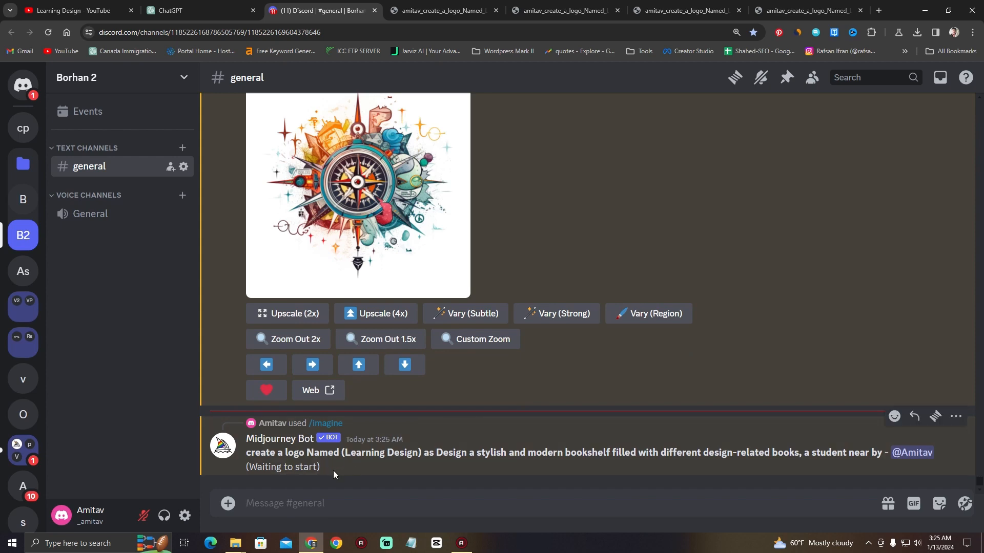
# Upscale the fourth variation of the compass logo and open it at full size in the browser.
pyautogui.scroll(8, 358, 467)
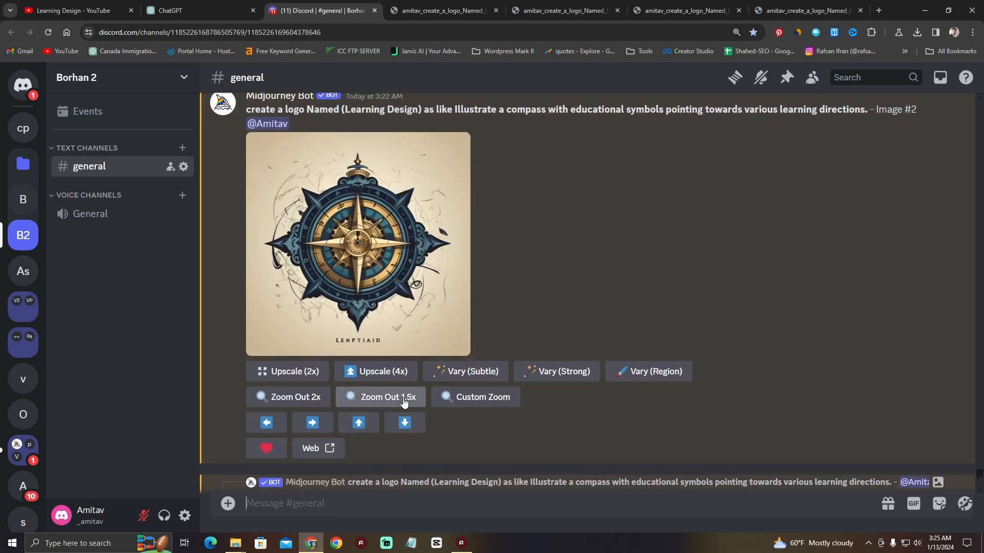
pyautogui.scroll(4, 404, 402)
pyautogui.scroll(-9, 392, 415)
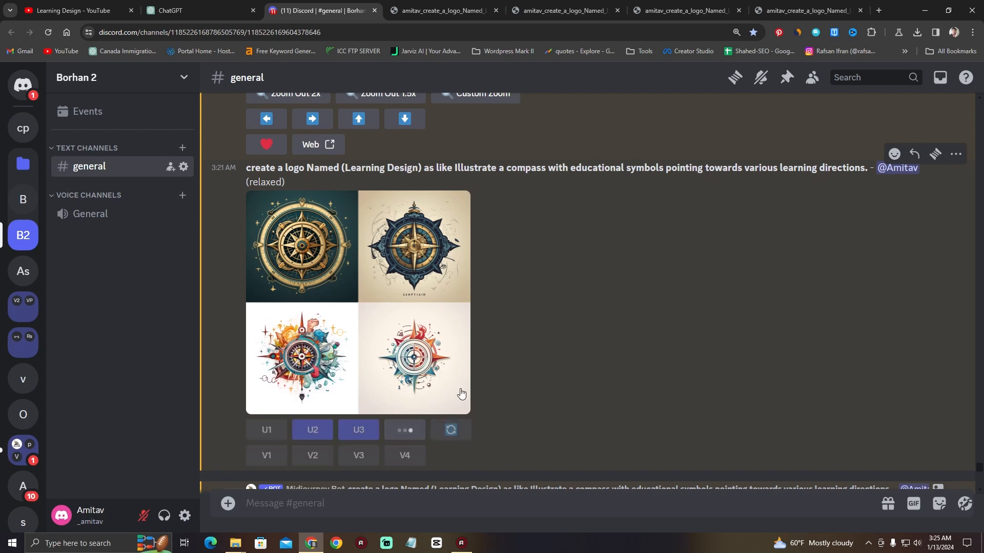
pyautogui.scroll(-12, 482, 392)
pyautogui.scroll(-6, 499, 387)
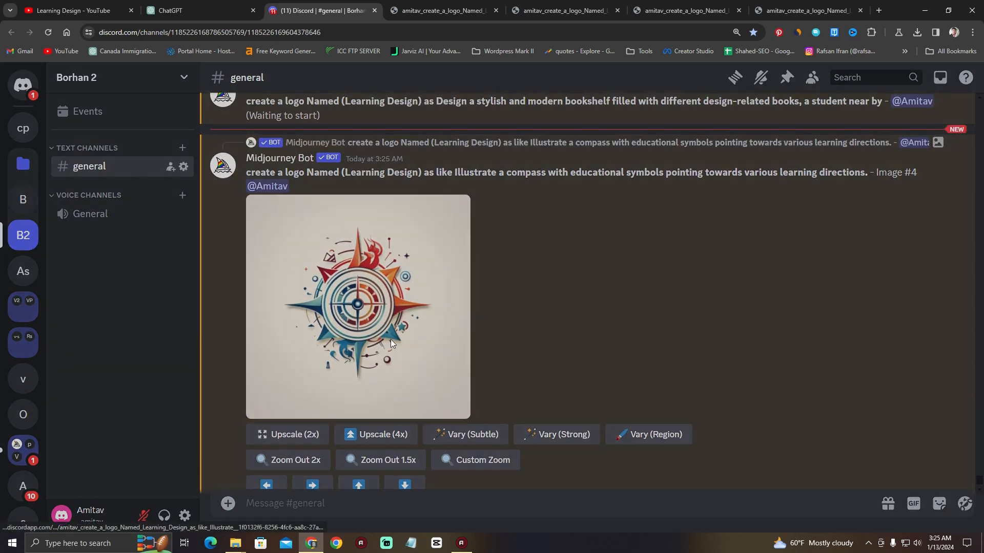
pyautogui.click(390, 339)
pyautogui.click(369, 460)
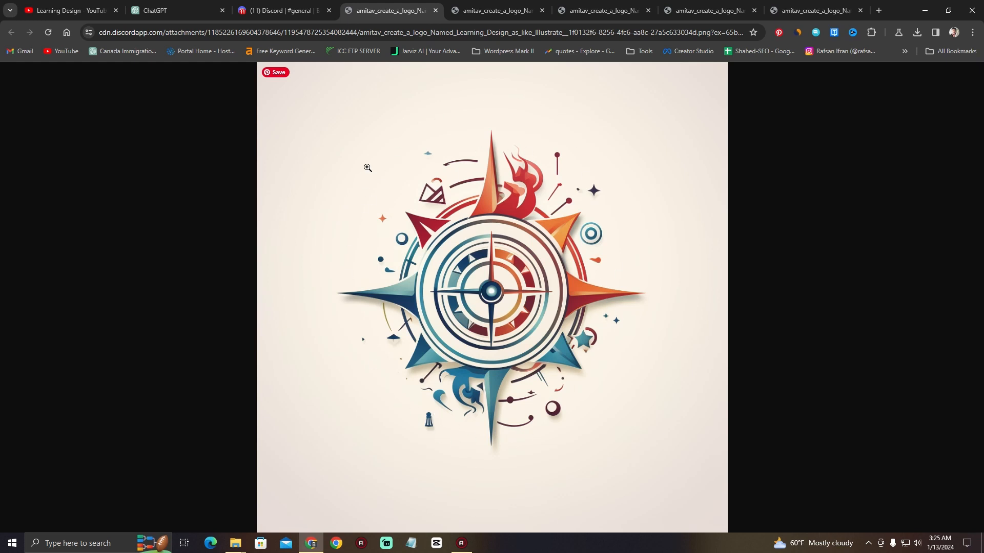
# Save the full-size fourth compass logo as a PNG image in the Downloads folder.
pyautogui.rightClick(434, 121)
pyautogui.click(473, 149)
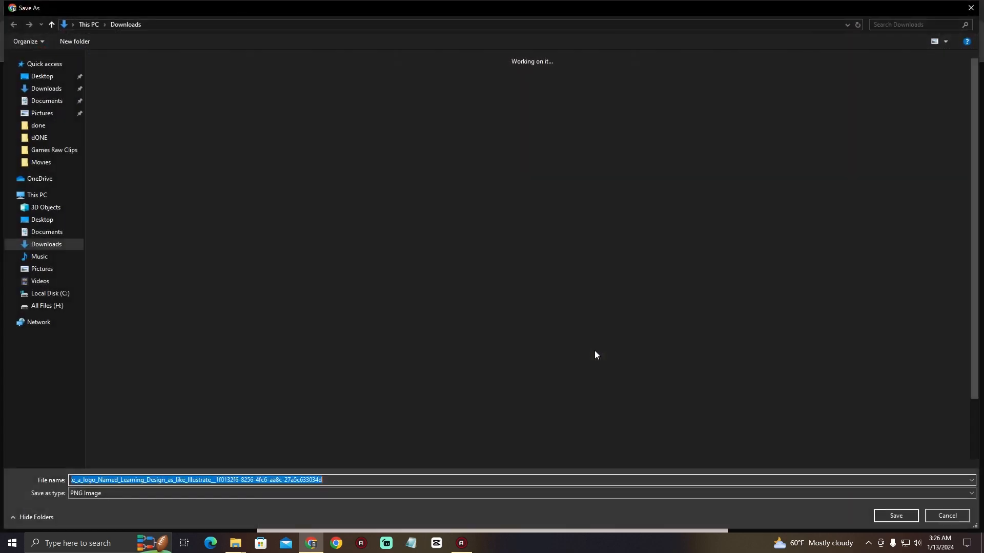
pyautogui.click(896, 516)
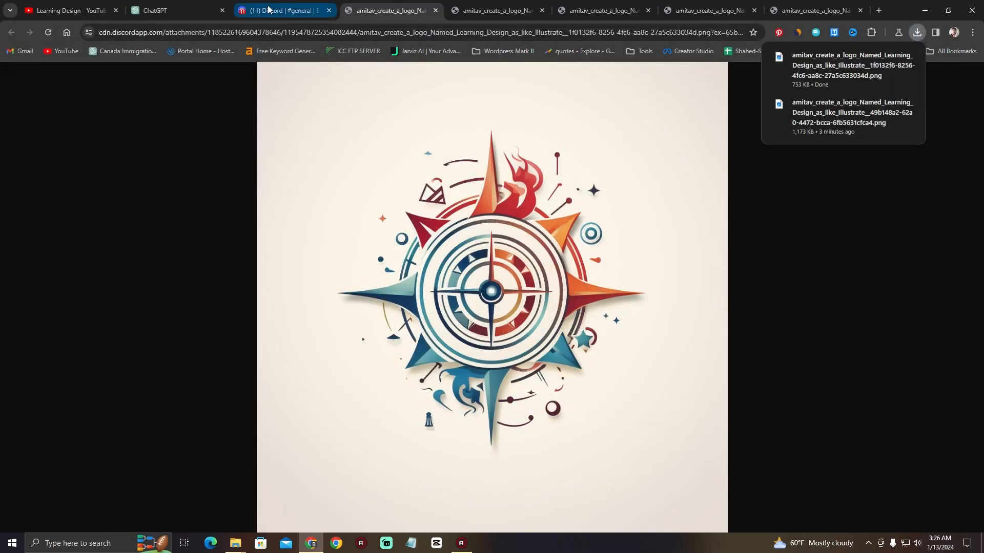
# Return to the Discord channel, and copy the Smart Brain description from the logo ideas in ChatGPT.
pyautogui.click(285, 10)
pyautogui.click(759, 354)
pyautogui.click(163, 12)
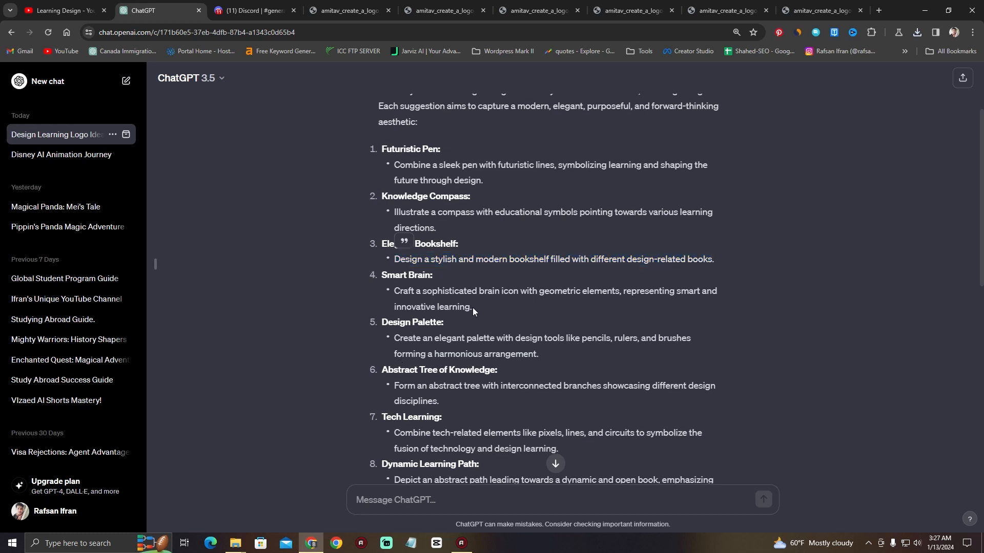
pyautogui.moveTo(472, 307); pyautogui.dragTo(395, 290)
pyautogui.rightClick(399, 299)
pyautogui.click(429, 306)
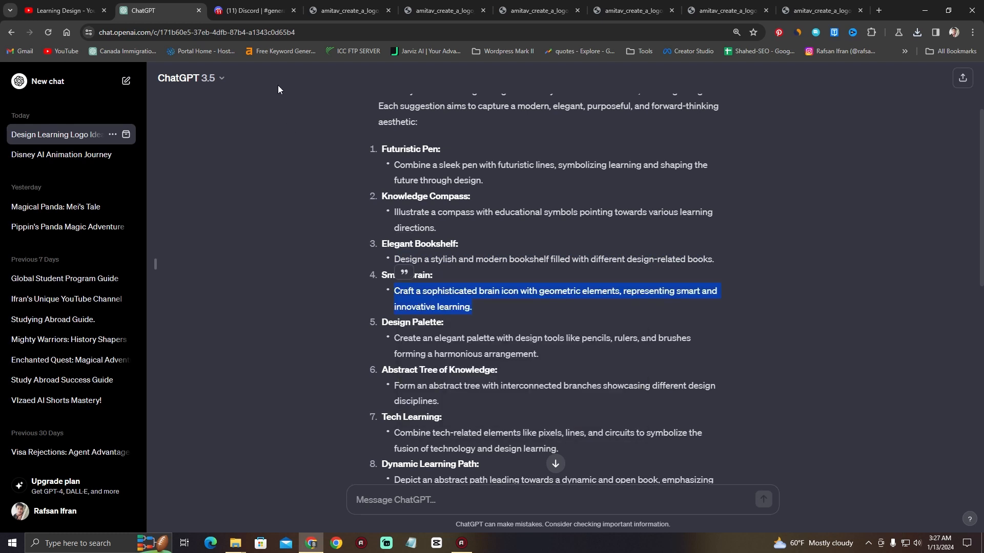
# Start a new Midjourney /imagine prompt in Discord with the copied Smart Brain description.
pyautogui.click(257, 12)
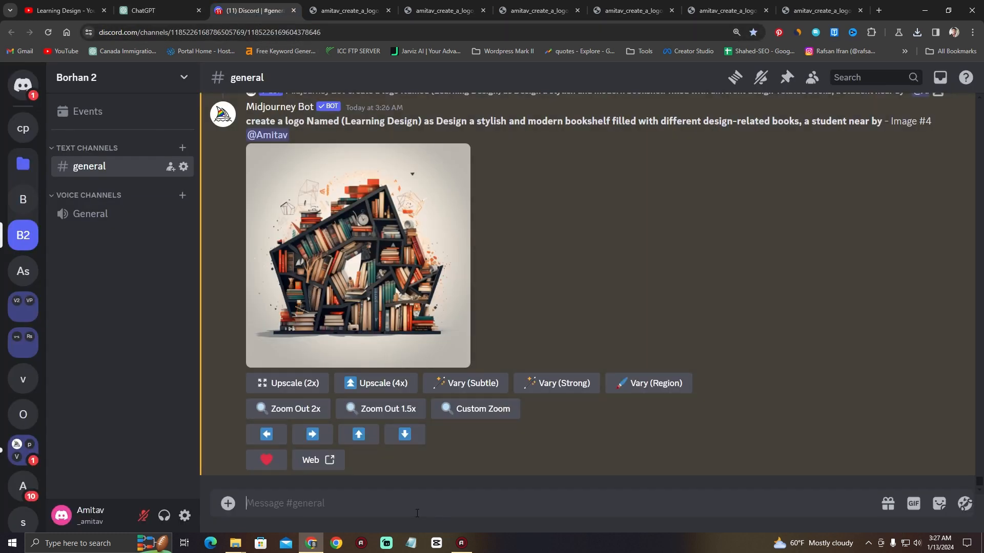
pyautogui.write('/')
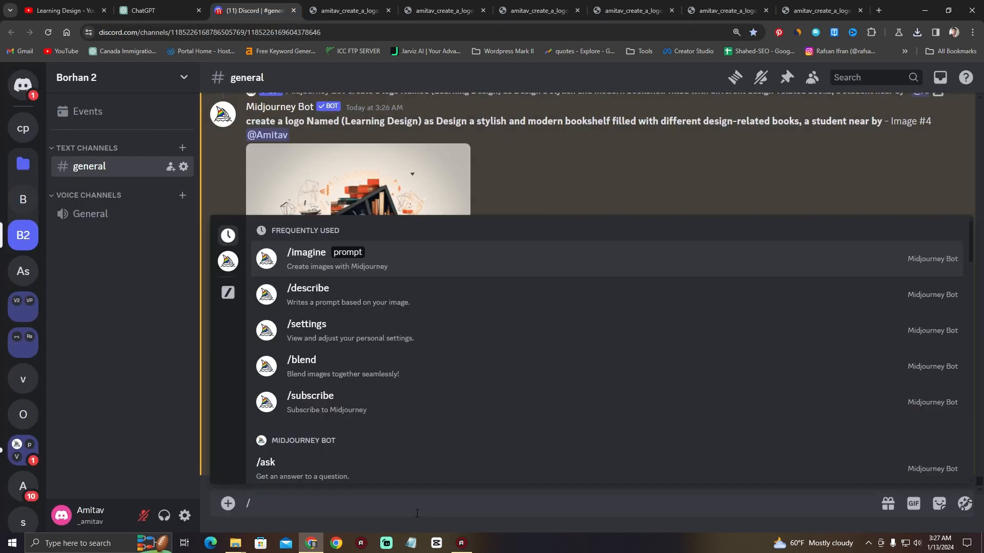
pyautogui.click(411, 263)
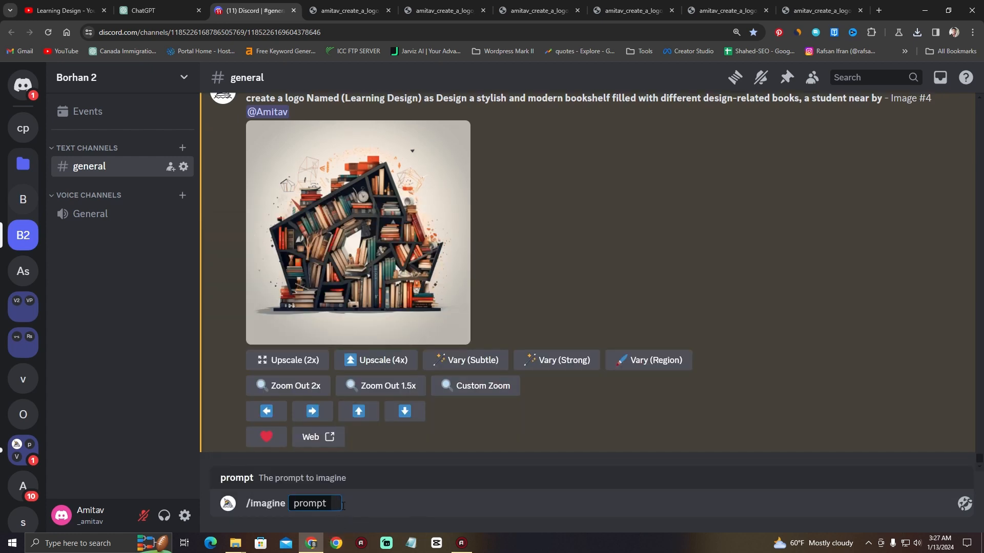
pyautogui.hotkey('ctrl', 'v')
pyautogui.scroll(2, 339, 306)
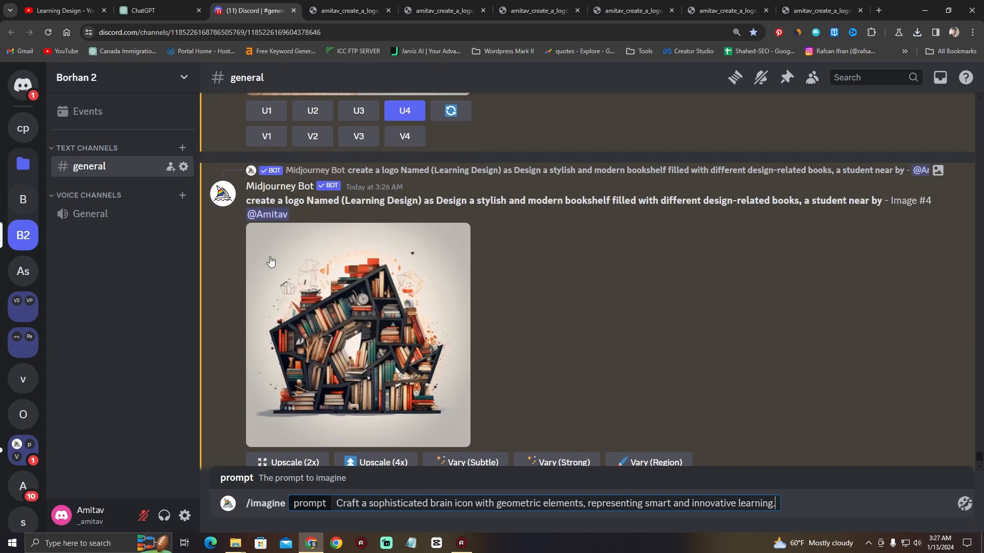
# Copy "create a logo Named (Learning Design) as" from the bookshelf message, insert it before the brain description and submit the prompt.
pyautogui.moveTo(246, 201); pyautogui.dragTo(419, 200)
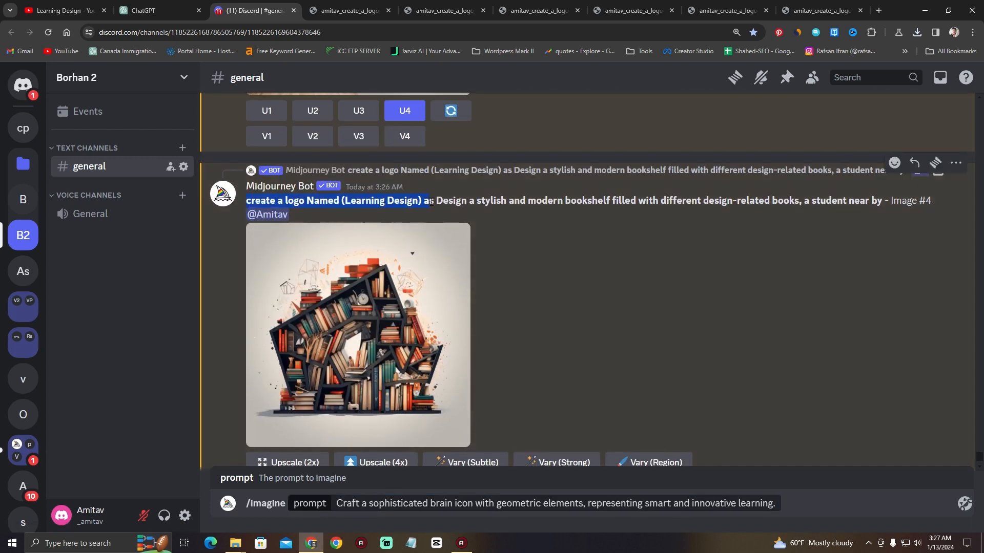
pyautogui.hotkey('ctrl', 'c')
pyautogui.click(336, 504)
pyautogui.hotkey('ctrl', 'v')
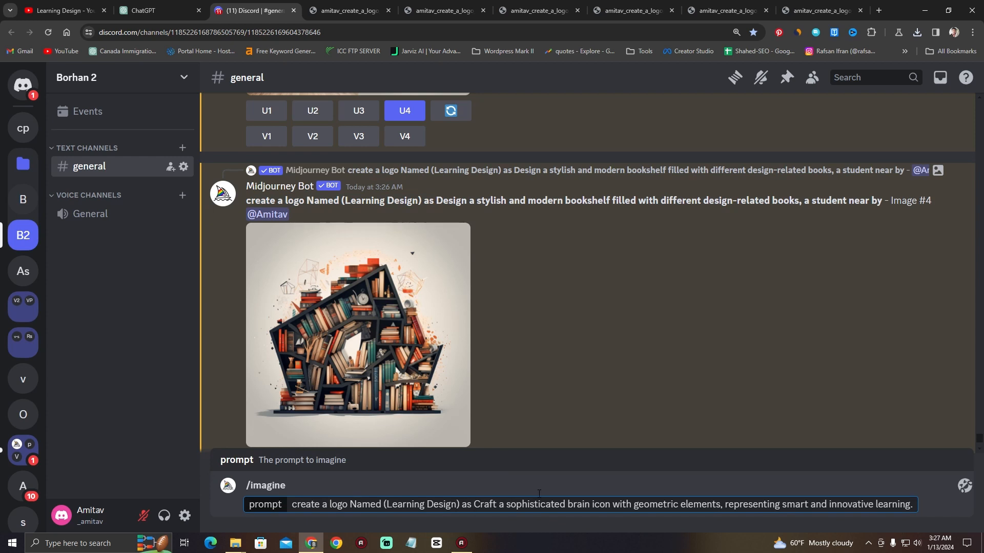
pyautogui.press('Return')
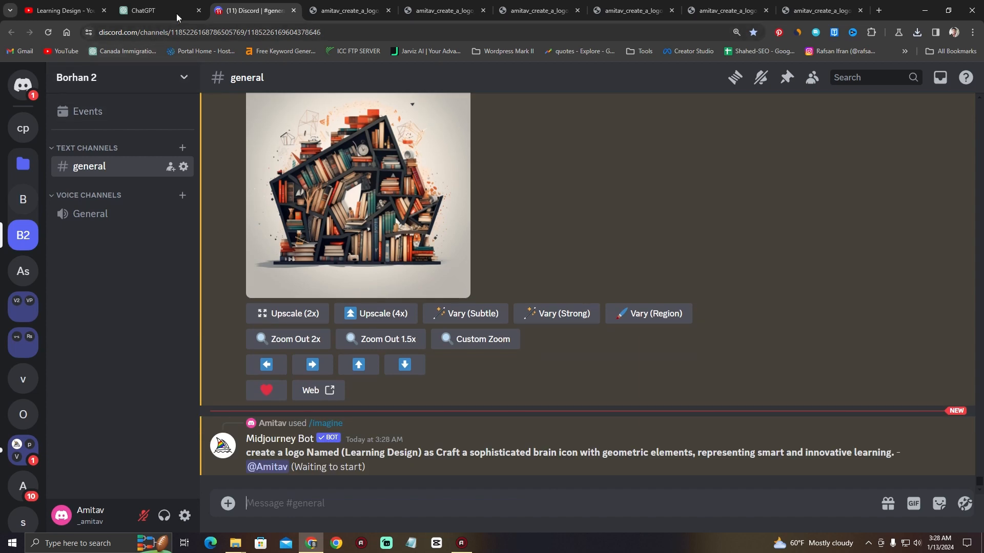
# Enlarge the ChatGPT page to 150% zoom, review the original logo idea request and return to Discord.
pyautogui.click(176, 12)
pyautogui.click(251, 10)
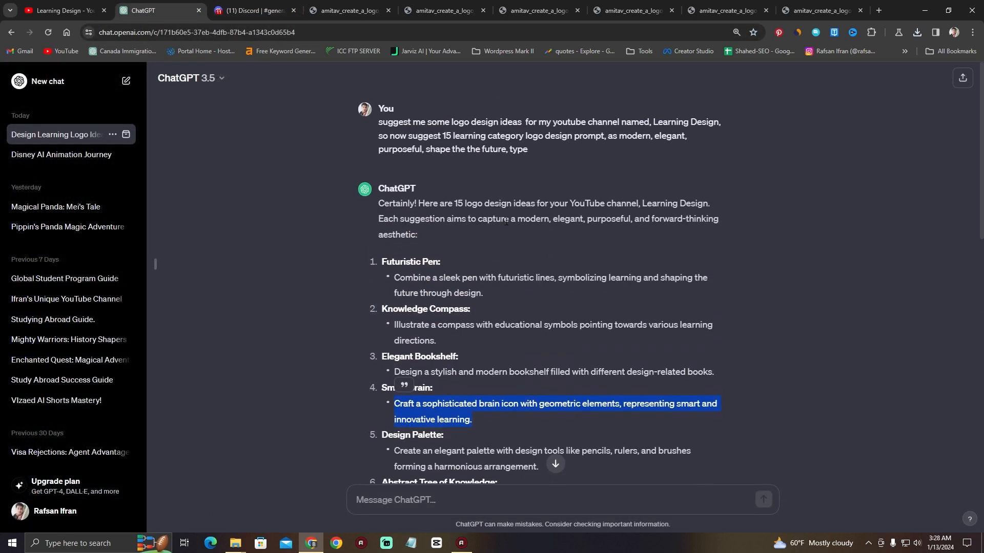
pyautogui.hotkey('ctrl', '+')
pyautogui.hotkey('ctrl', '+')
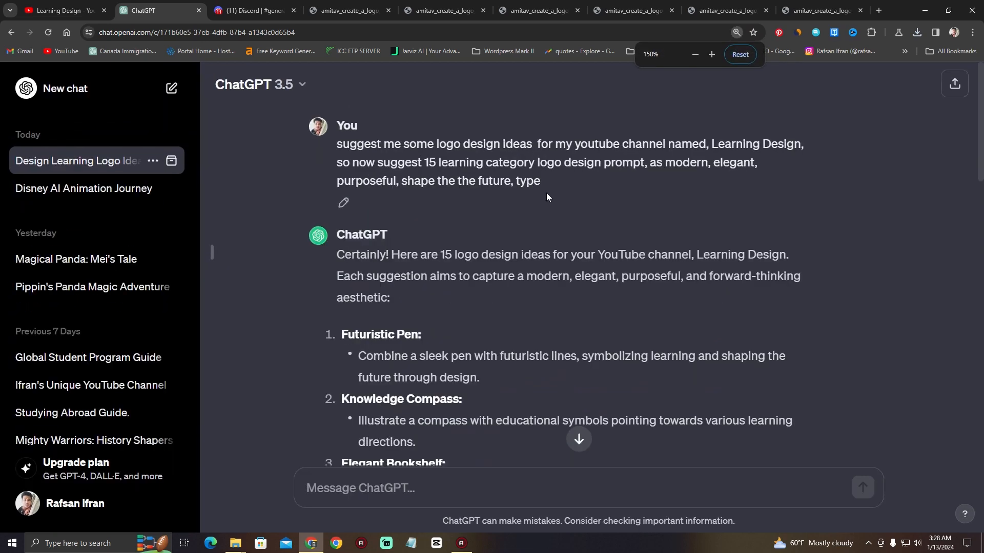
pyautogui.click(252, 11)
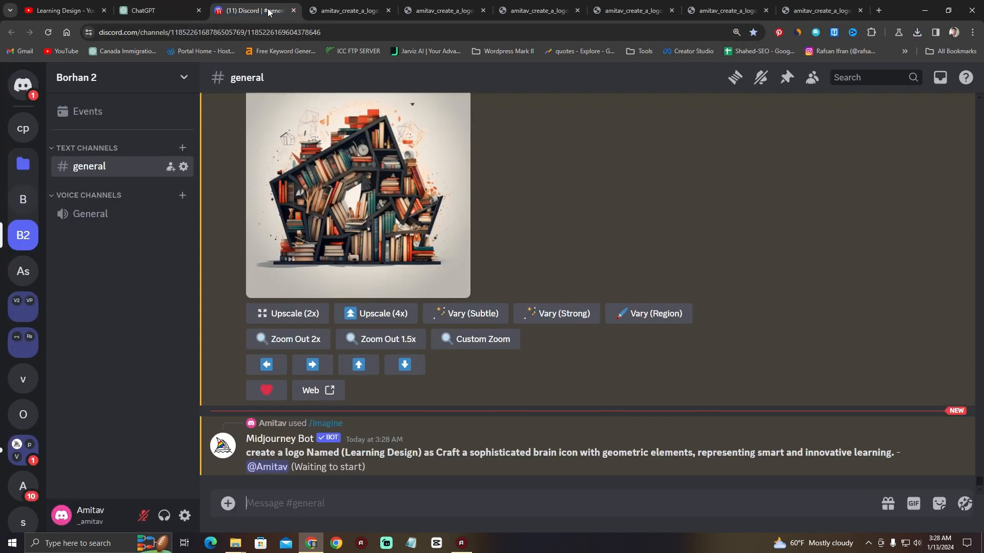
pyautogui.click(166, 15)
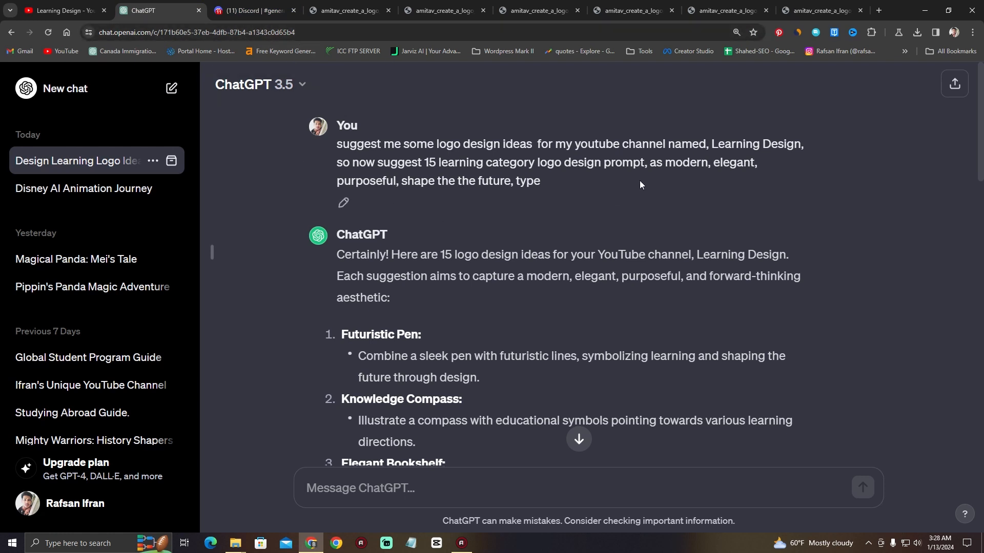
pyautogui.click(259, 12)
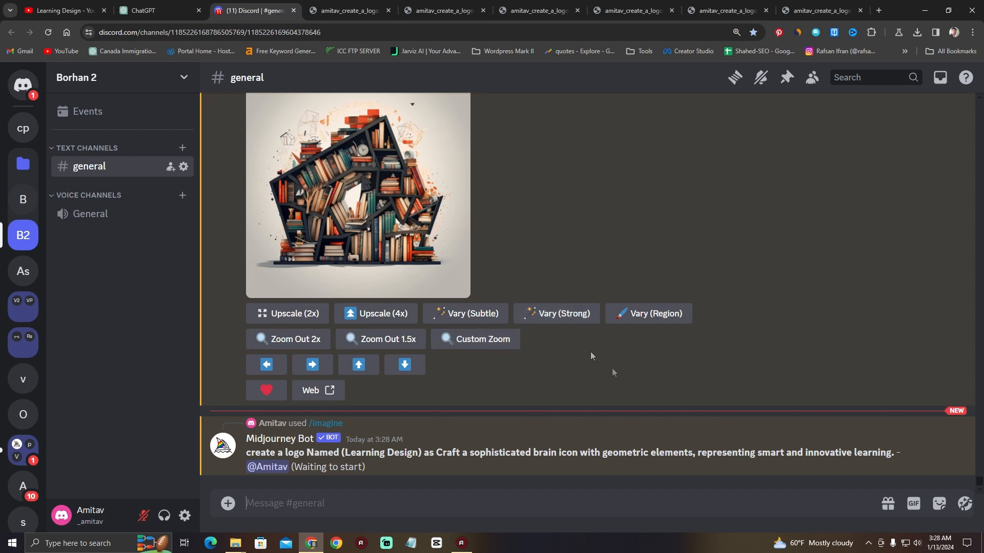
# Review the previously generated bookshelf, compass and pen logos in the Discord channel.
pyautogui.scroll(20, 613, 367)
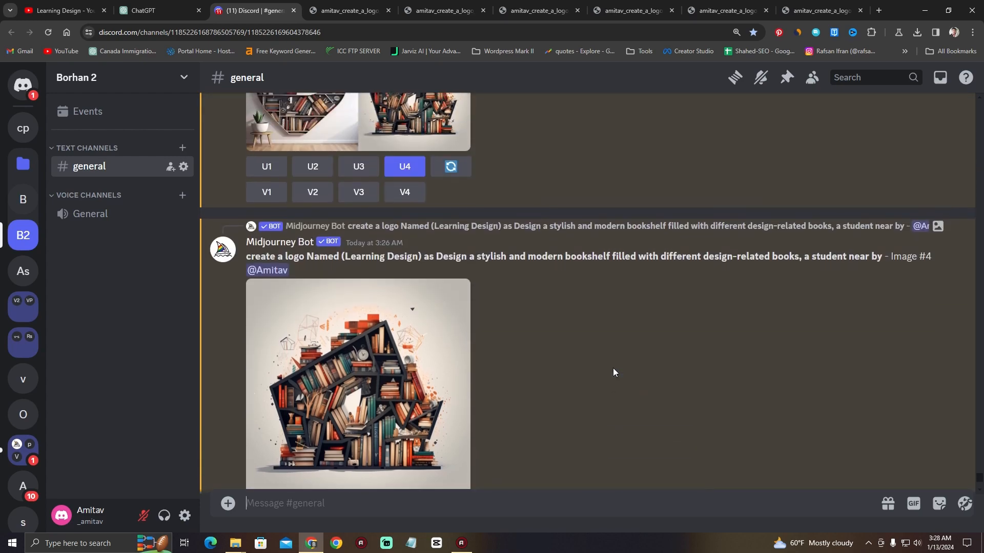
pyautogui.scroll(10, 613, 368)
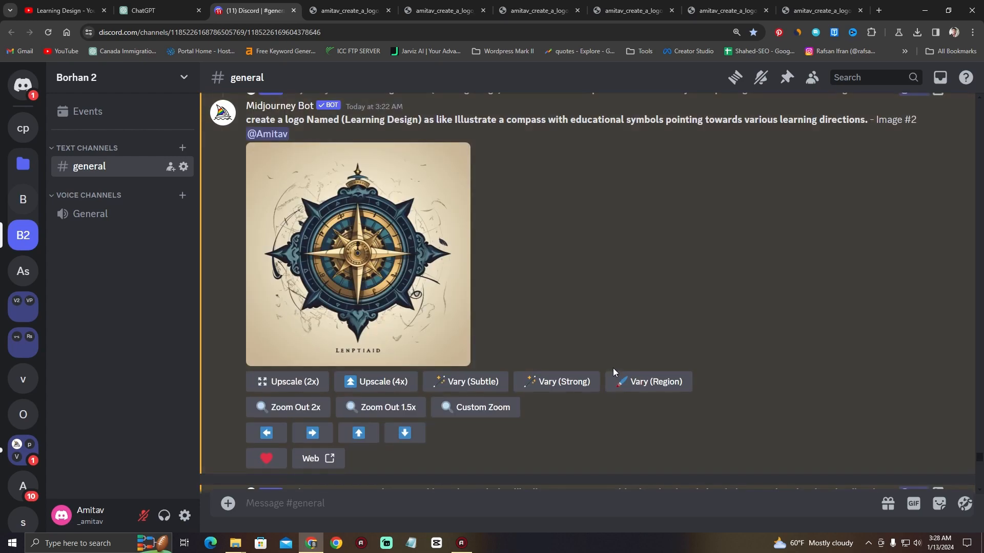
pyautogui.scroll(10, 612, 368)
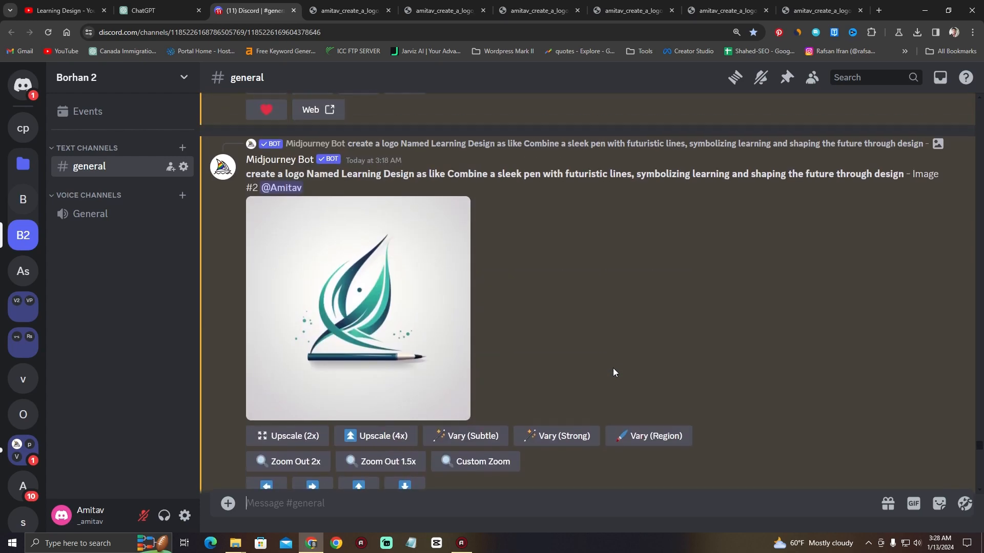
pyautogui.scroll(-15, 613, 326)
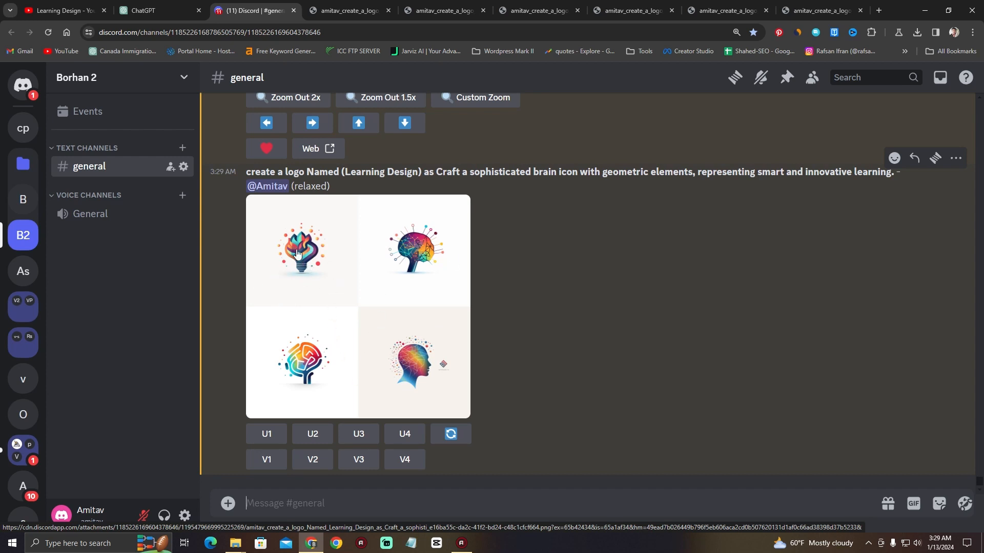
# Upscale the first variation of the brain logo and open it at full size in the browser.
pyautogui.click(267, 435)
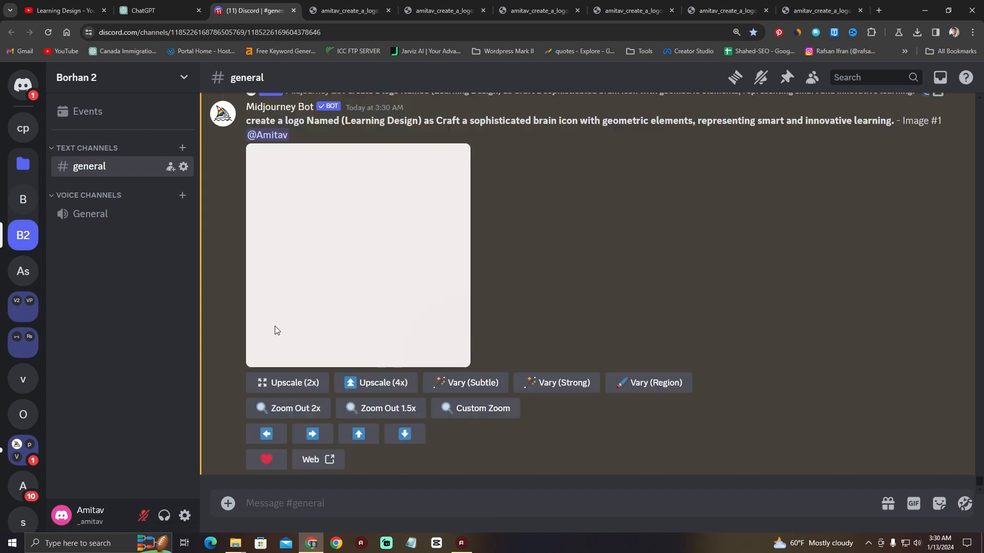
pyautogui.click(360, 331)
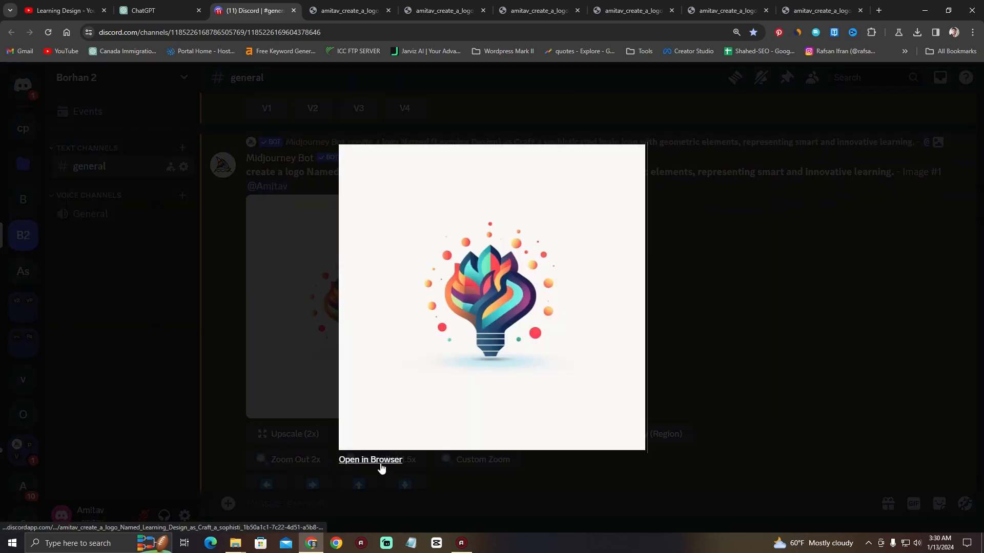
pyautogui.click(382, 463)
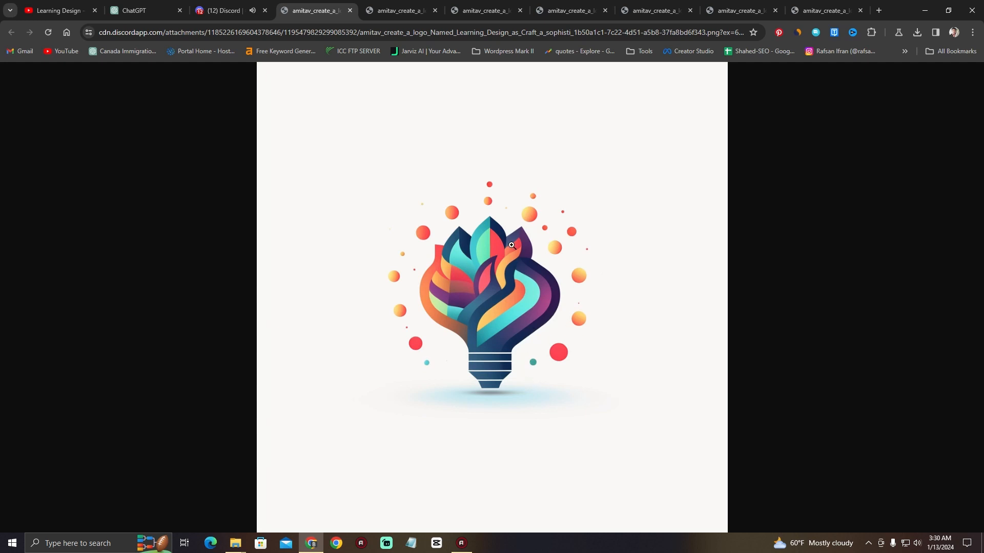
# Return to Discord, upscale the fourth variation of the brain logo and open it at full size in the browser.
pyautogui.click(225, 10)
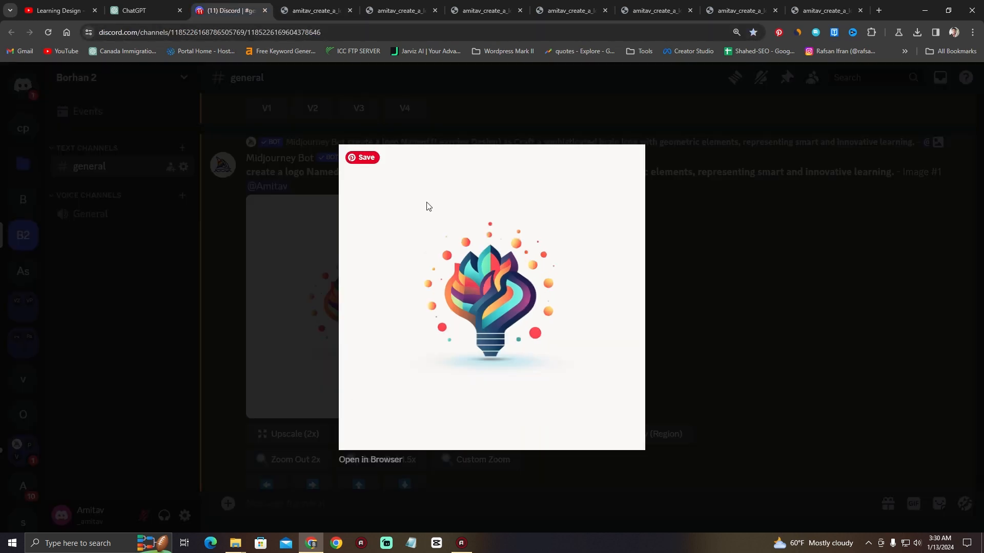
pyautogui.click(225, 293)
pyautogui.scroll(5, 562, 300)
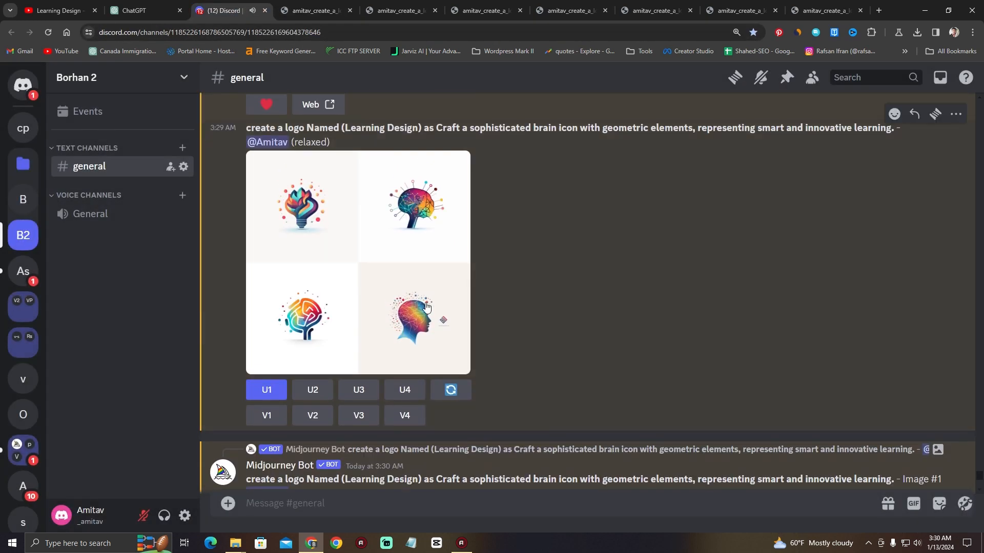
pyautogui.click(410, 388)
pyautogui.scroll(-5, 425, 359)
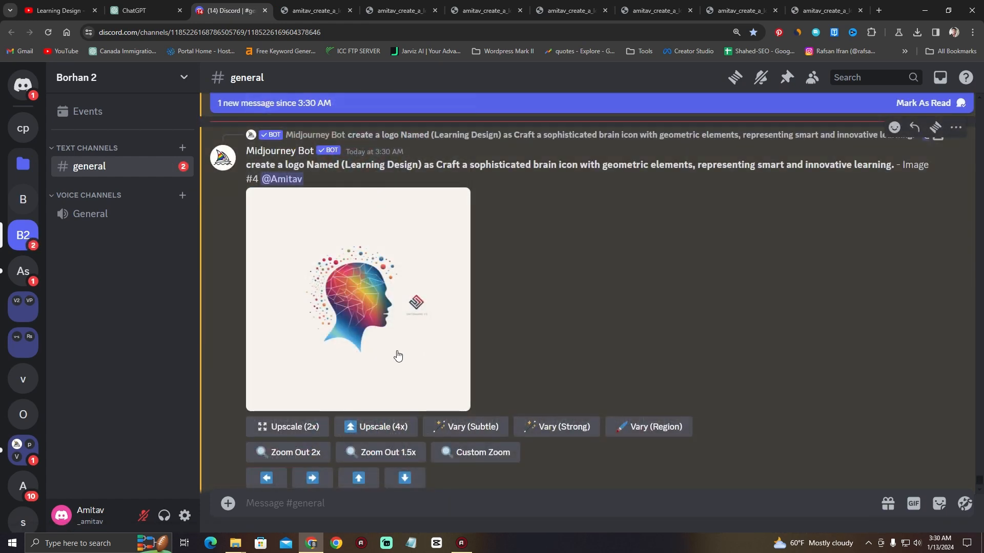
pyautogui.click(410, 362)
pyautogui.click(377, 460)
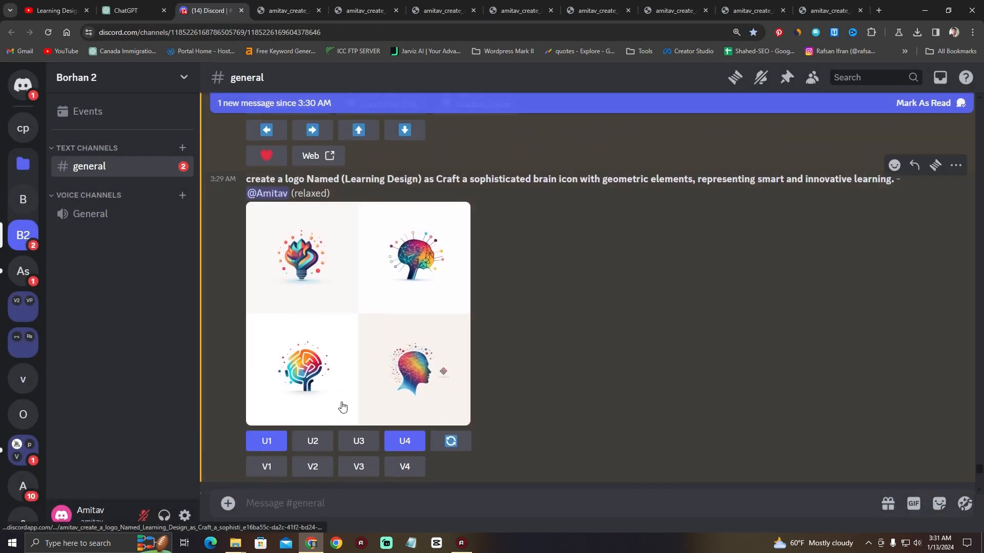
# Switch to ChatGPT and copy the description of the Design Palette logo idea.
pyautogui.scroll(-1, 333, 405)
pyautogui.scroll(1, 333, 405)
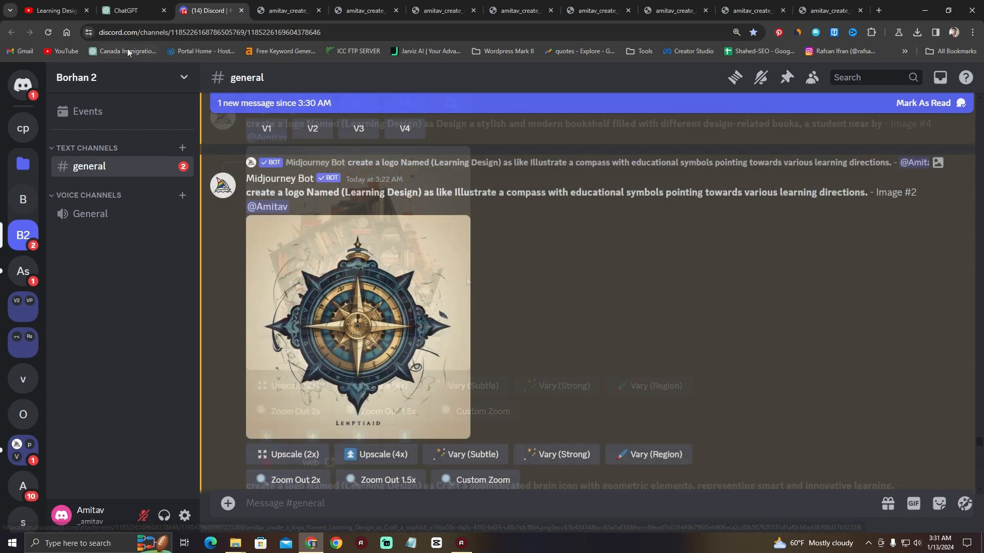
pyautogui.click(125, 11)
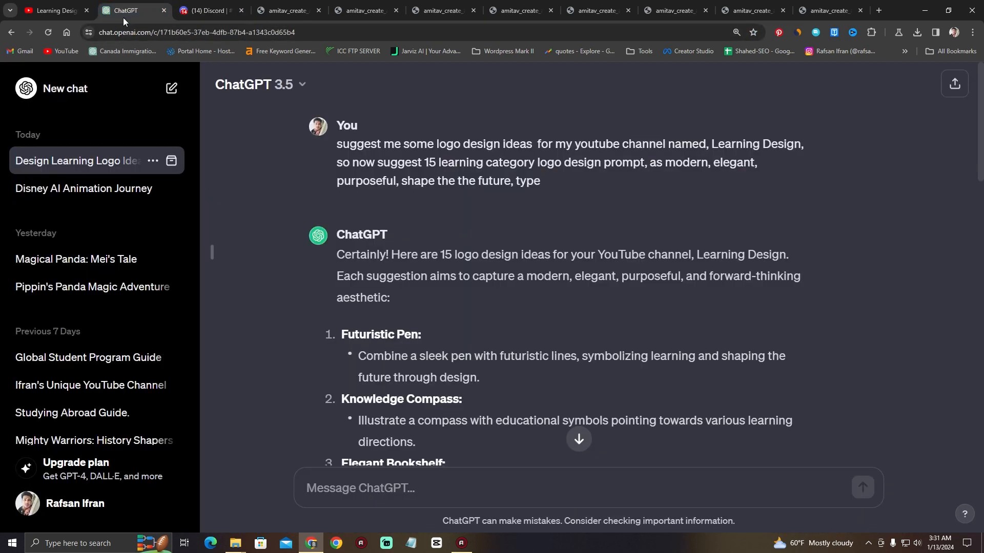
pyautogui.scroll(-4, 527, 366)
pyautogui.tripleClick(410, 323)
pyautogui.scroll(-4, 362, 250)
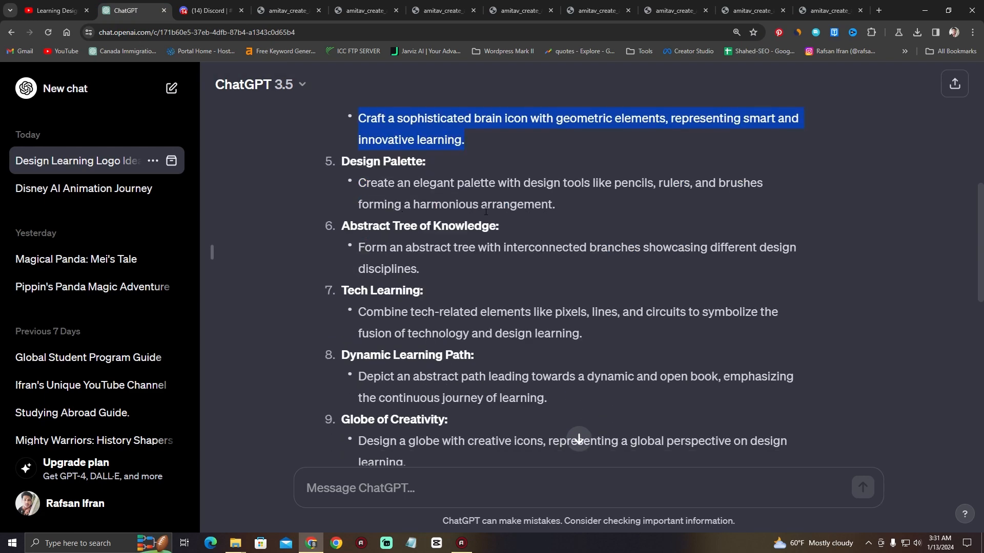
pyautogui.moveTo(562, 206); pyautogui.dragTo(358, 186)
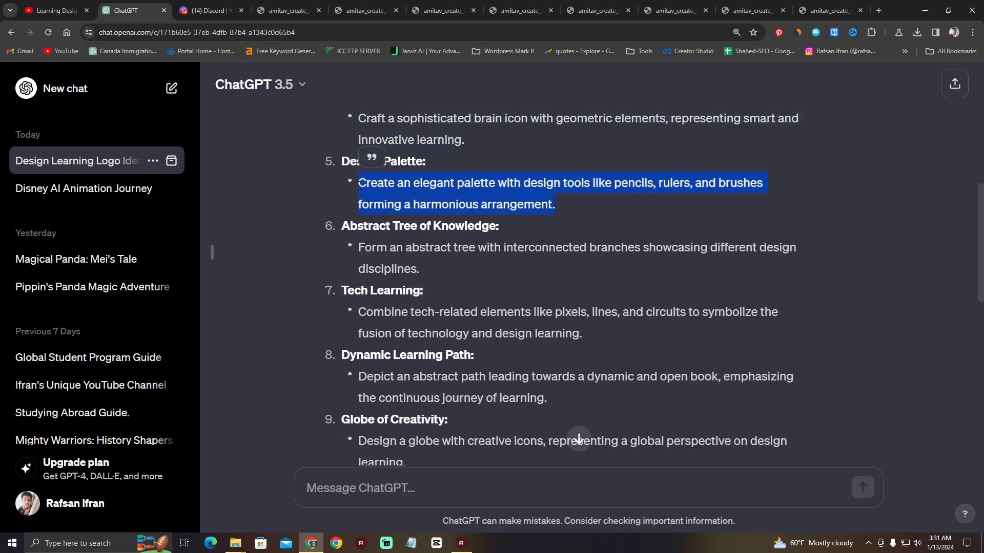
pyautogui.rightClick(360, 185)
pyautogui.click(373, 195)
# Return to Discord and start a Midjourney /imagine prompt containing the copied palette description.
pyautogui.click(208, 10)
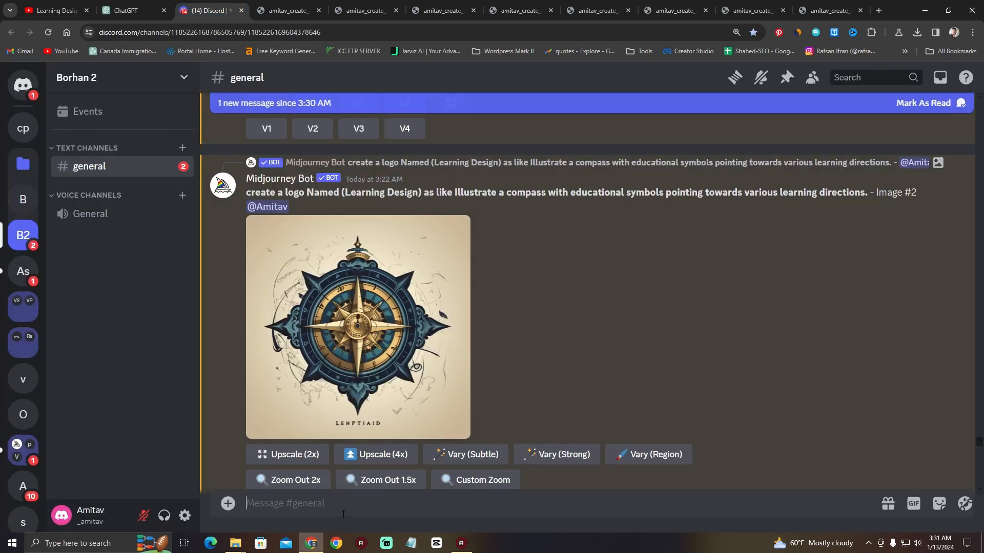
pyautogui.write('/')
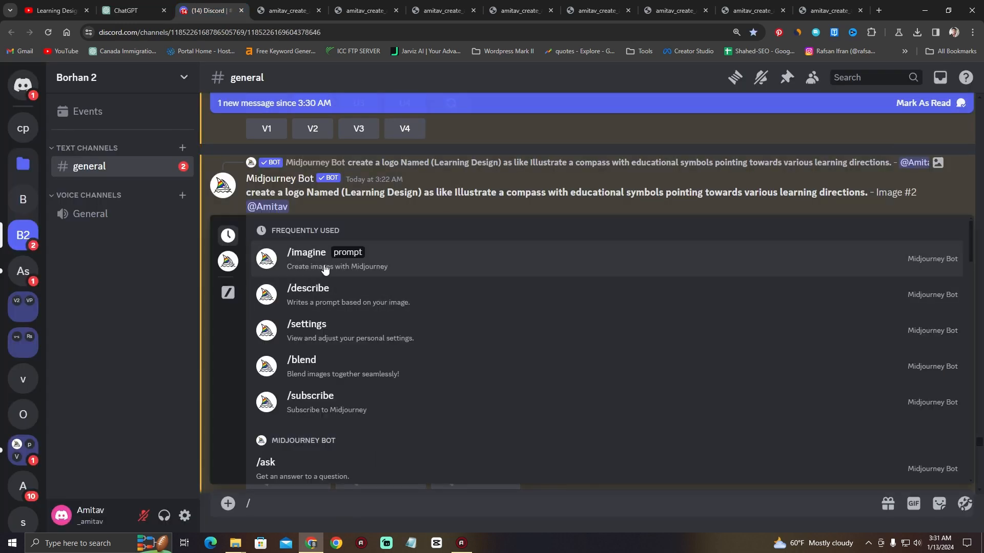
pyautogui.click(422, 275)
pyautogui.hotkey('ctrl', 'v')
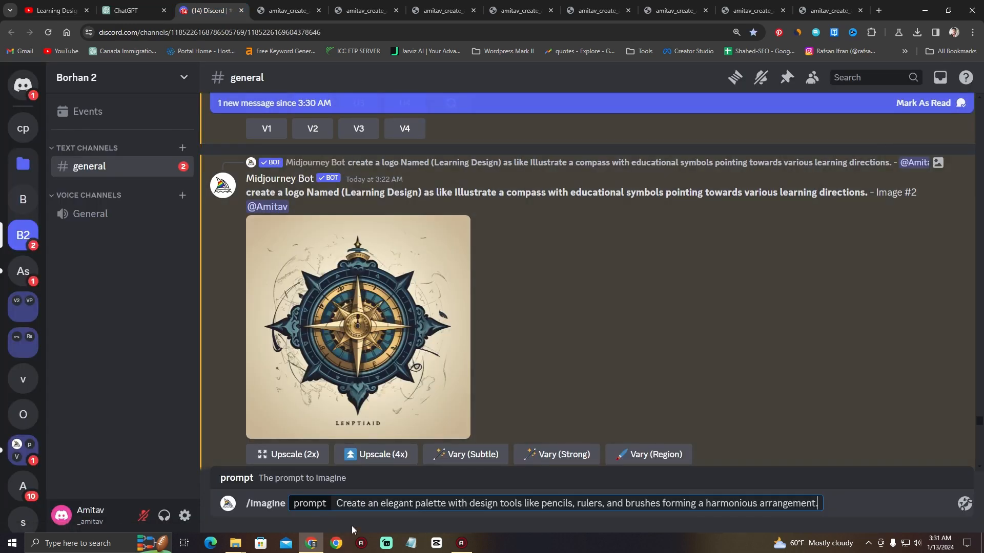
# Copy "create a logo Named (Learning Design) as" from the compass message, insert it before the palette description and submit the prompt.
pyautogui.scroll(1, 277, 298)
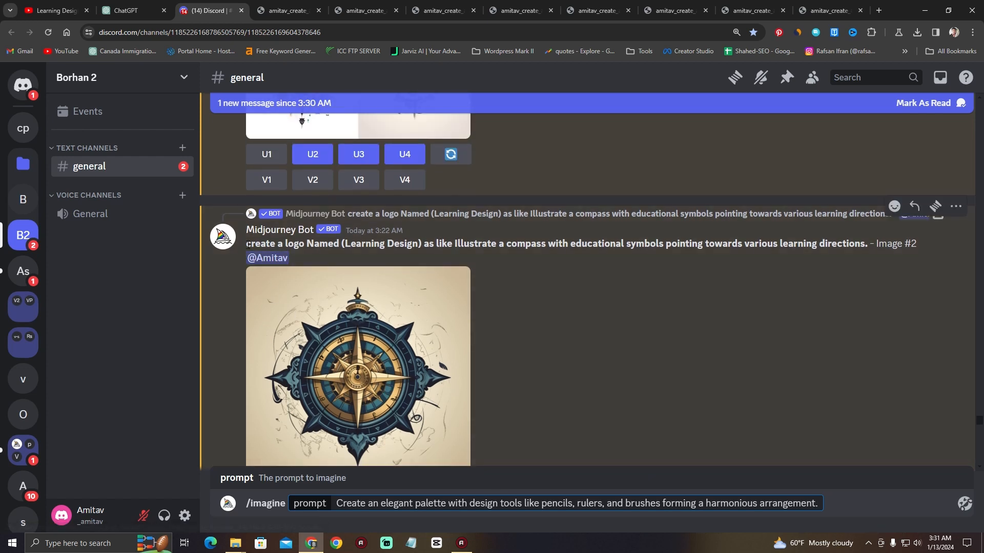
pyautogui.moveTo(246, 244); pyautogui.dragTo(419, 245)
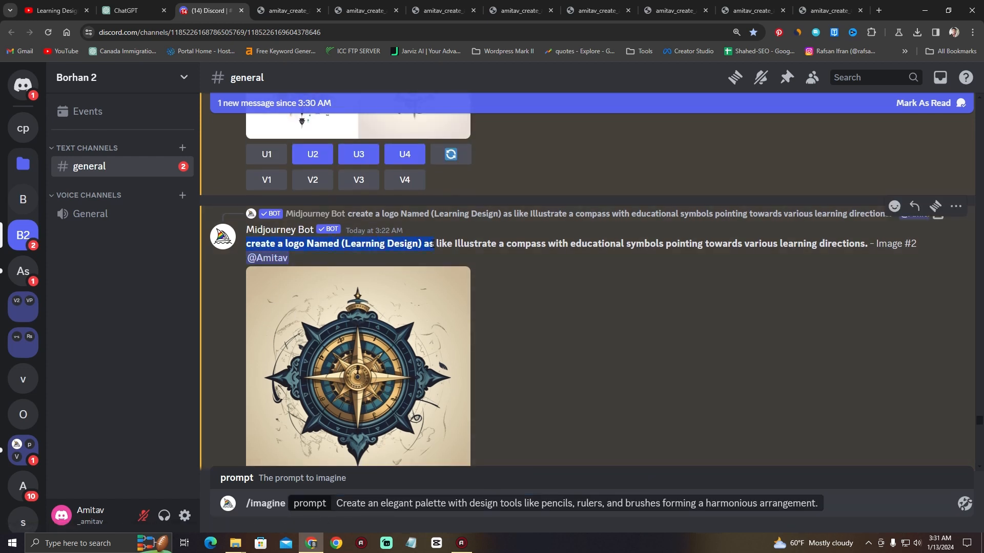
pyautogui.click(339, 504)
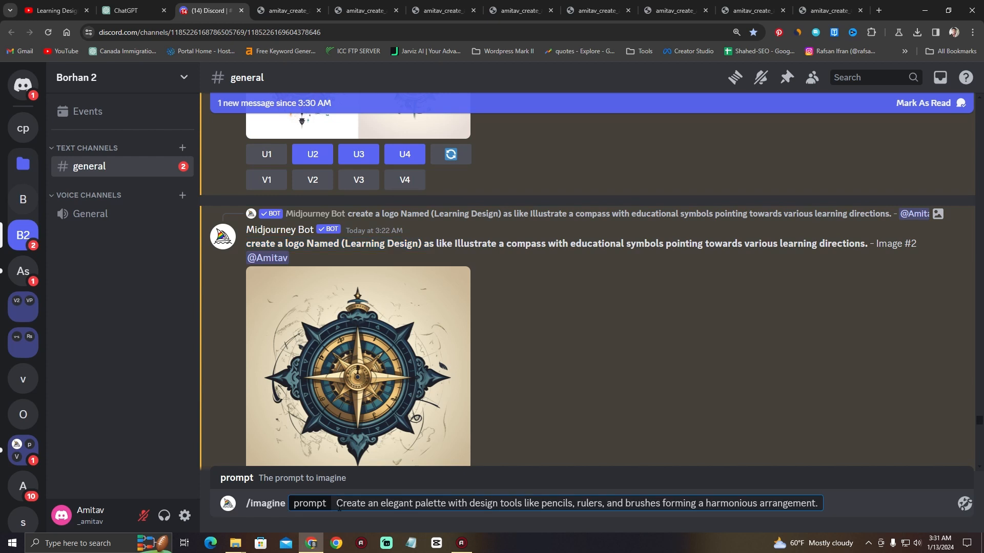
pyautogui.hotkey('ctrl', 'v')
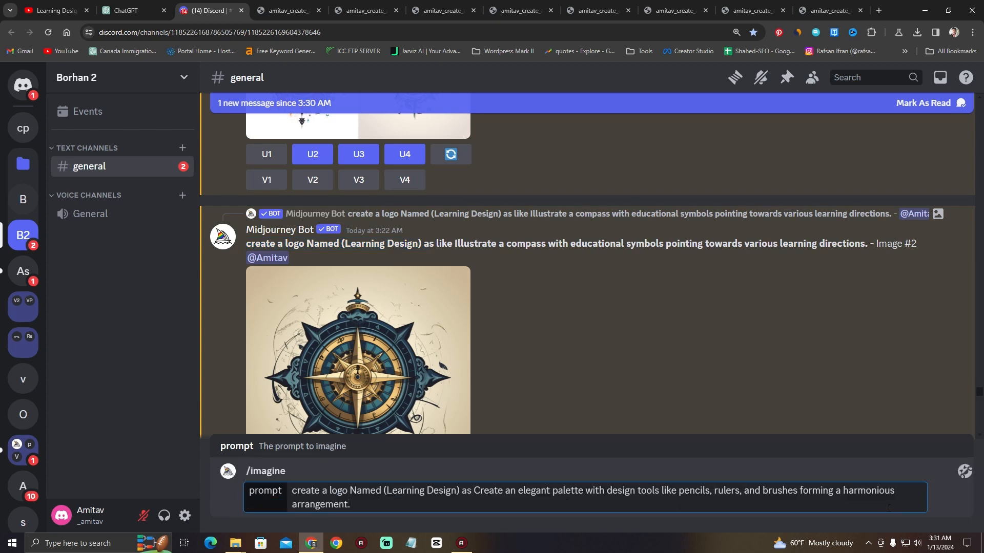
pyautogui.press('Return')
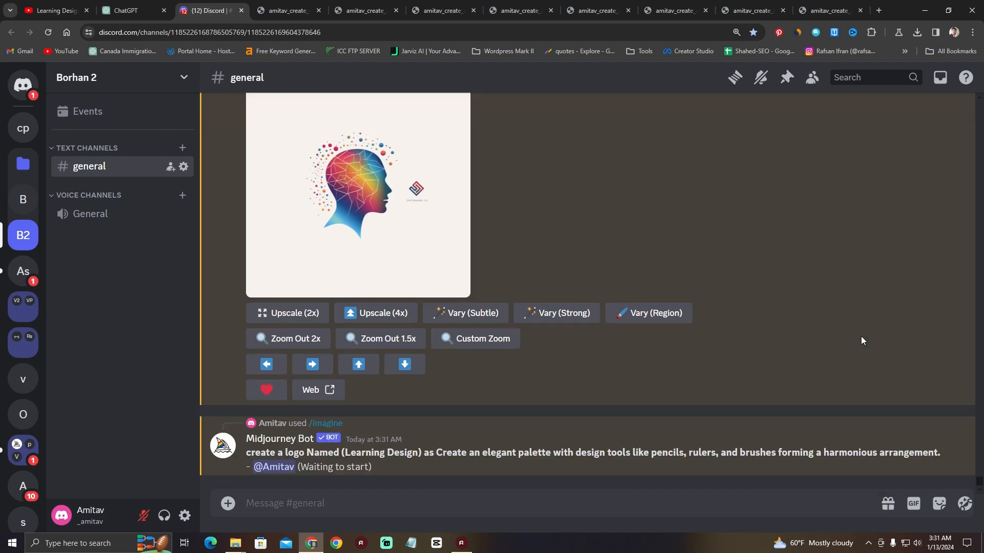
# Request a 4x upscale of the brain logo's Image #4, the head in profile.
pyautogui.scroll(2, 861, 336)
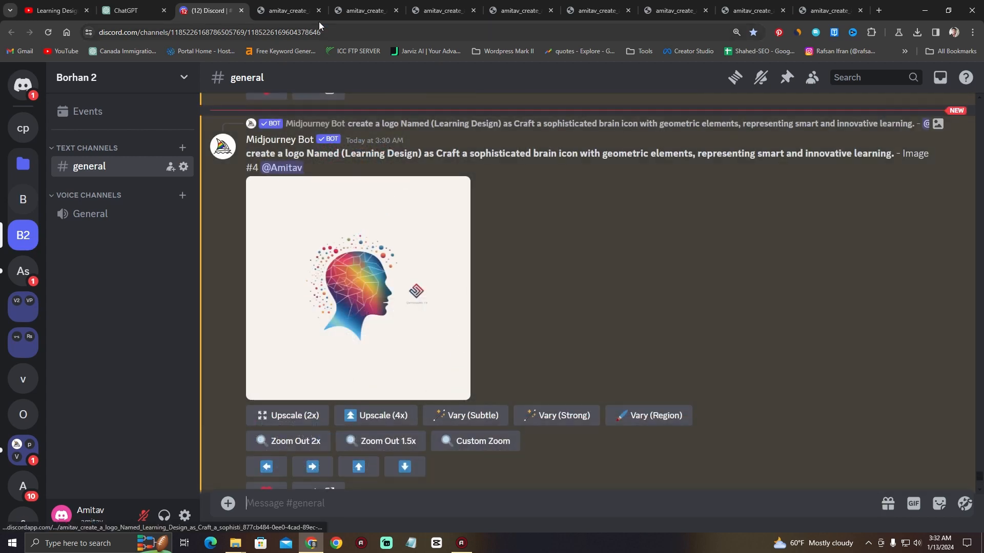
pyautogui.click(292, 19)
pyautogui.click(205, 11)
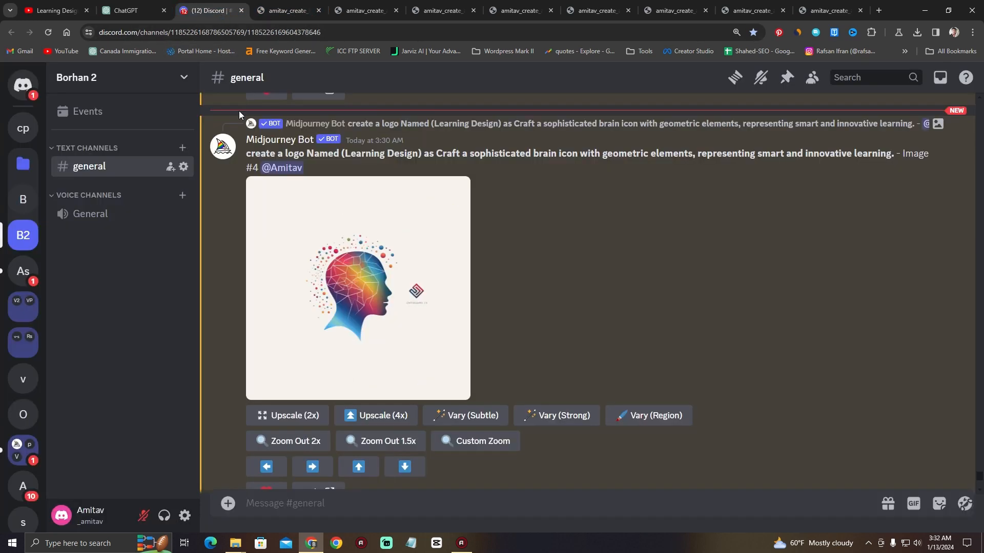
pyautogui.click(384, 415)
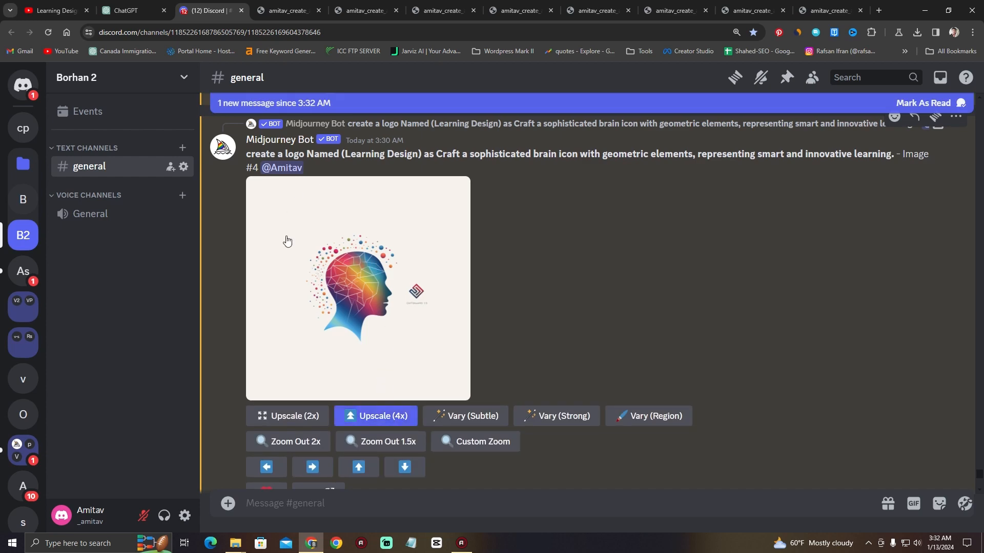
# Upscale the first variation of the palette logo and open it at full size in the browser.
pyautogui.scroll(-10, 361, 417)
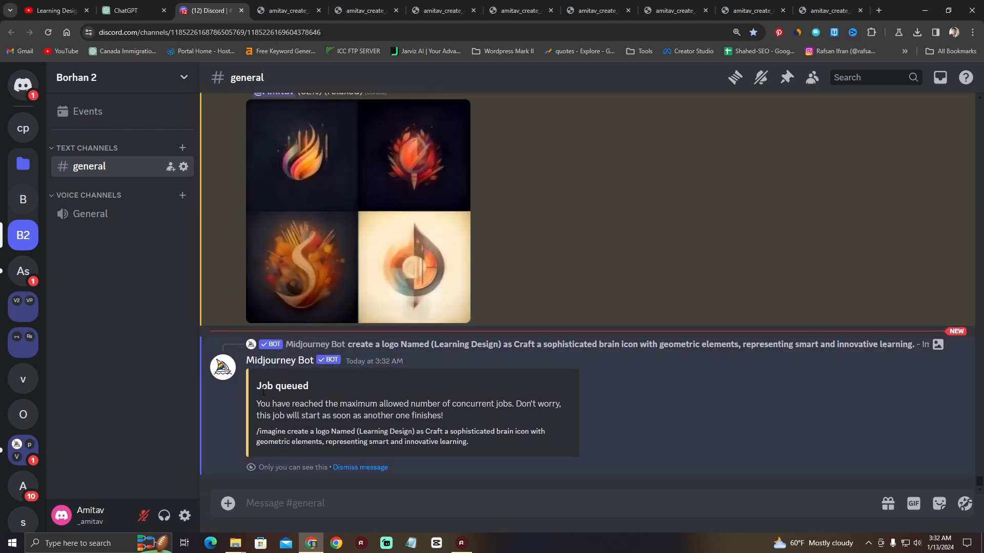
pyautogui.scroll(2, 351, 360)
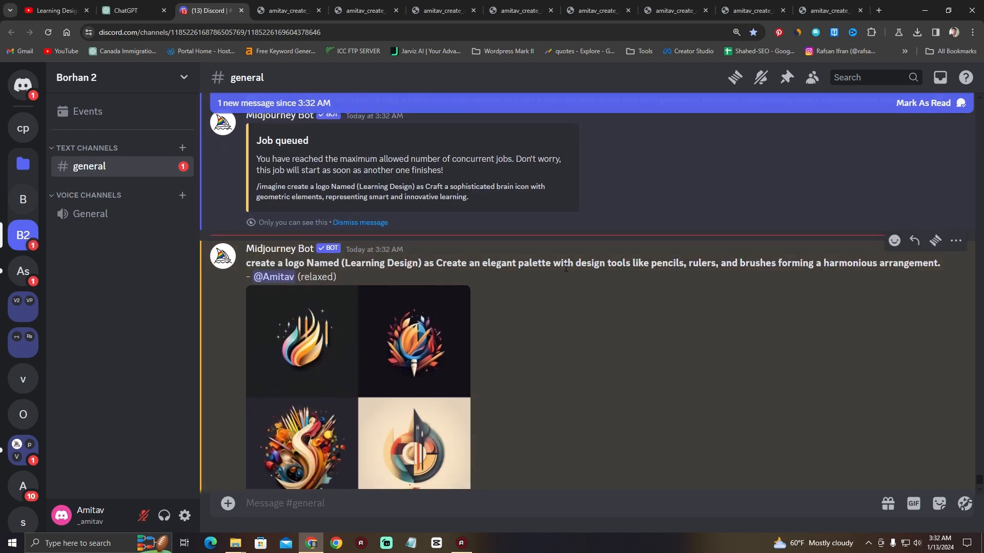
pyautogui.scroll(-1, 702, 264)
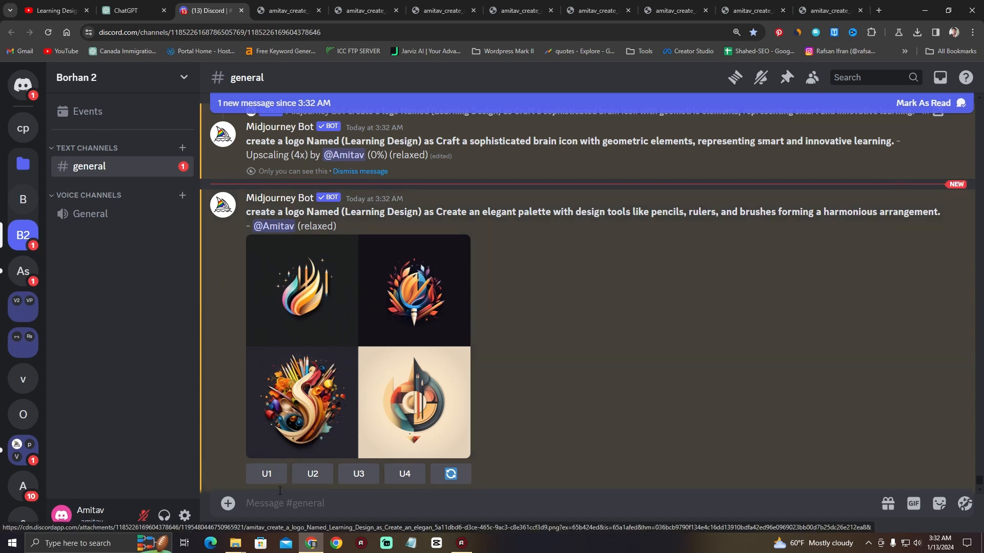
pyautogui.click(267, 474)
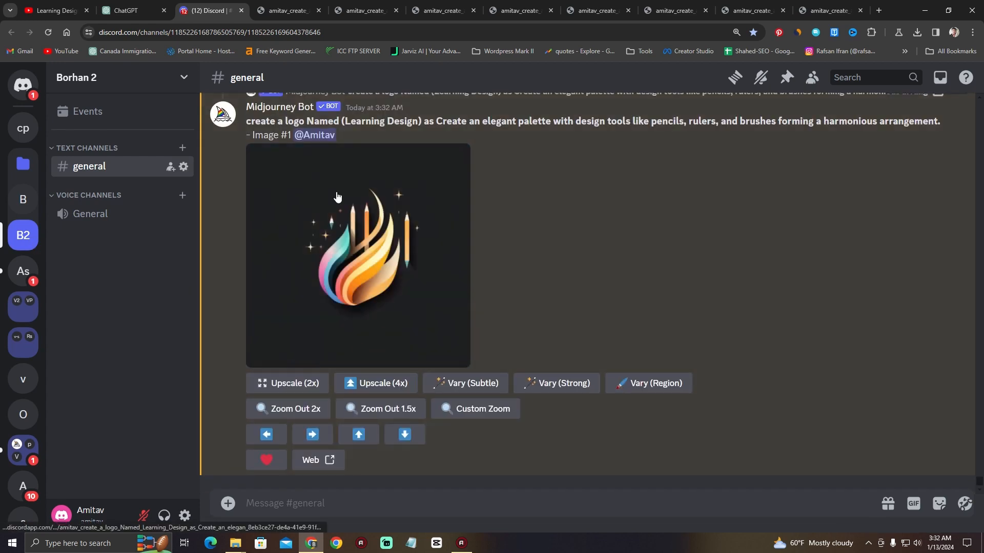
pyautogui.click(363, 254)
pyautogui.click(378, 465)
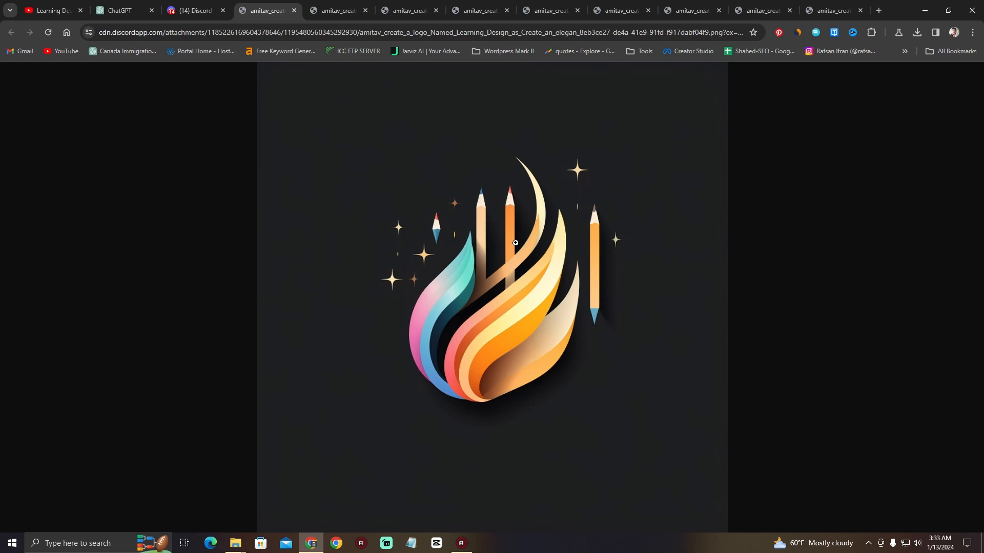
# Return to Discord, upscale the second variation of the palette logo and open it at full size in the browser.
pyautogui.click(195, 10)
pyautogui.press('Escape')
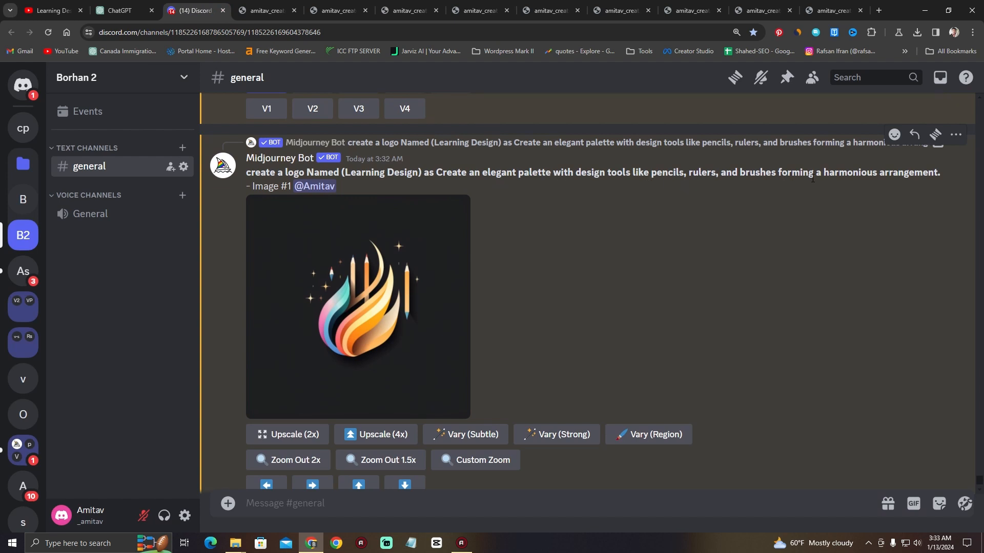
pyautogui.scroll(5, 496, 264)
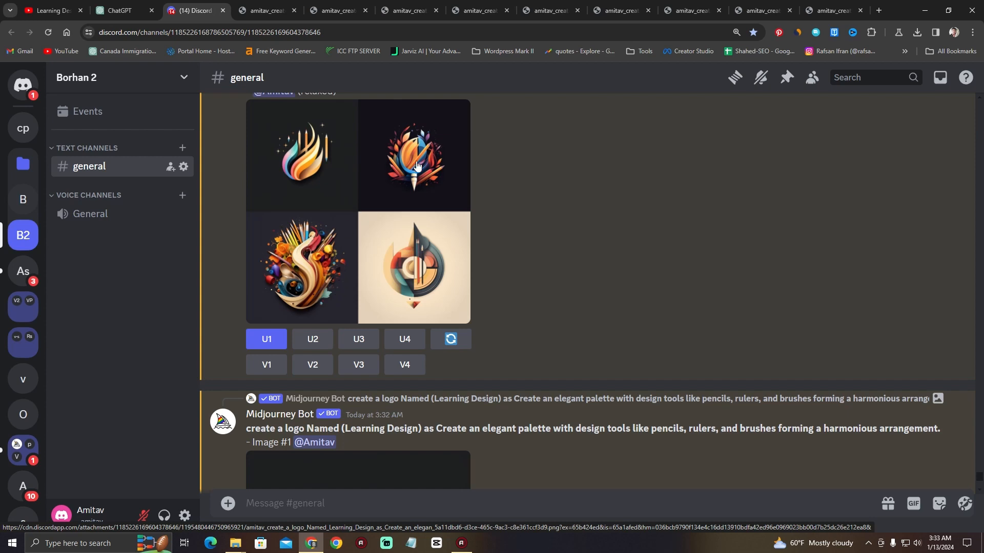
pyautogui.click(308, 344)
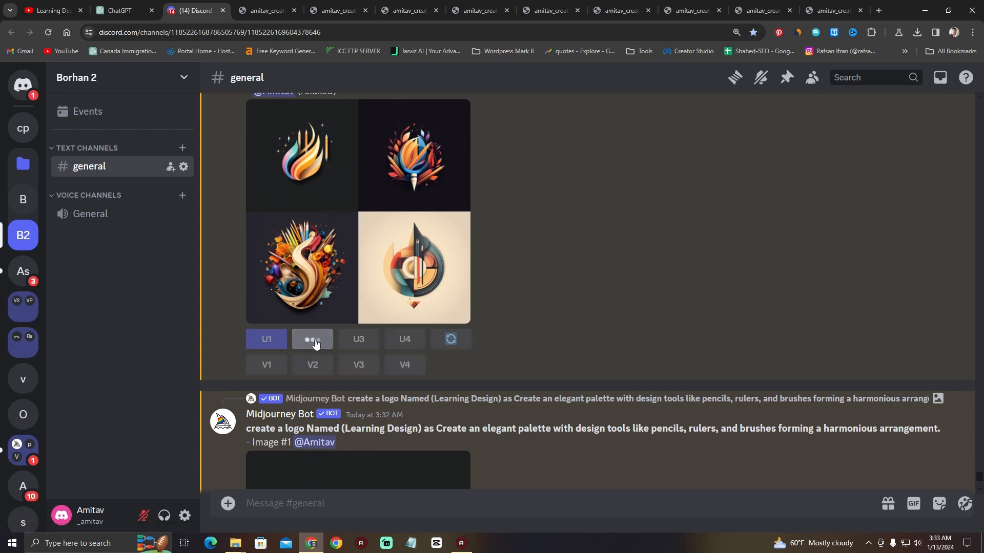
pyautogui.scroll(-2, 446, 328)
pyautogui.scroll(-11, 446, 324)
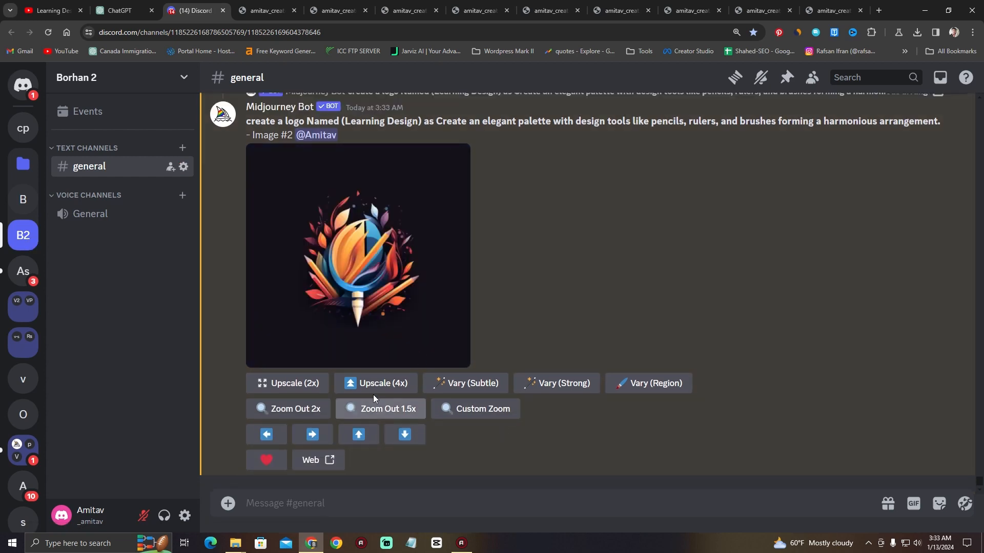
pyautogui.click(348, 272)
pyautogui.click(370, 460)
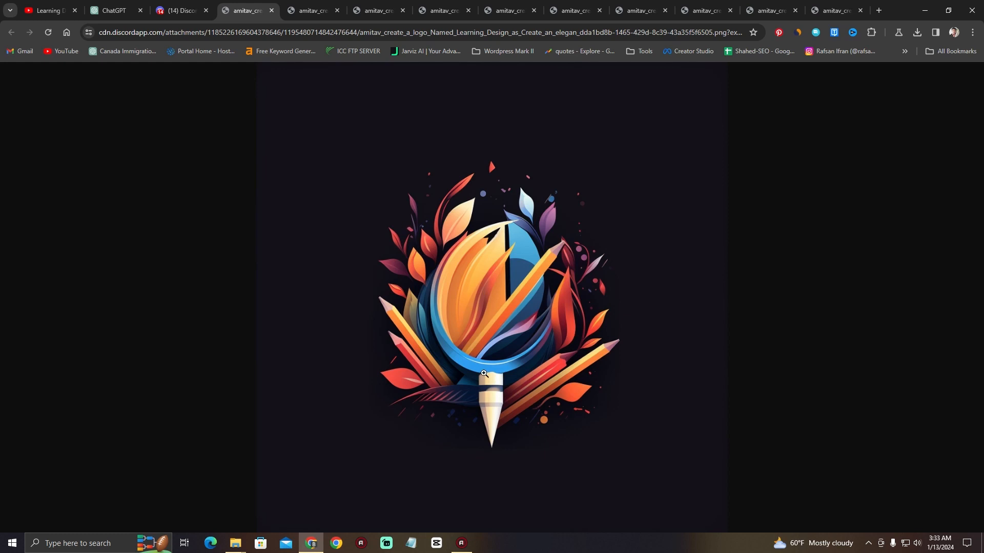
# Close the image preview in Discord, then browse the logo ideas in ChatGPT and copy the Abstract Monogram description.
pyautogui.click(188, 14)
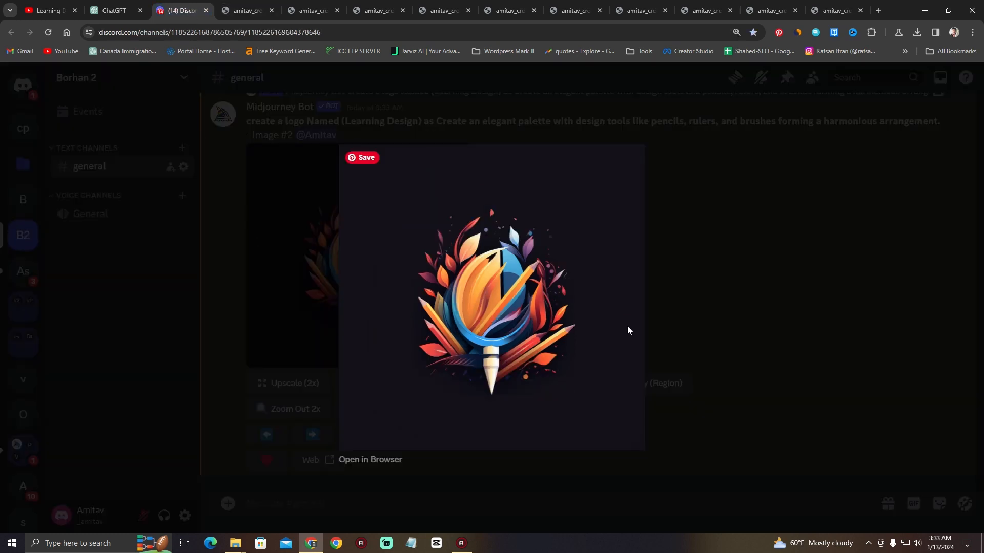
pyautogui.click(759, 296)
pyautogui.click(113, 10)
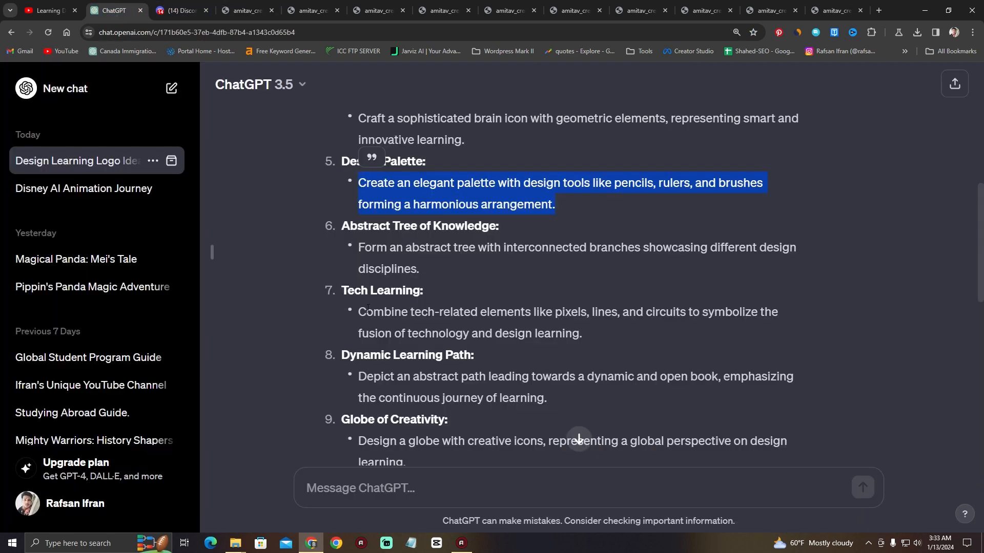
pyautogui.scroll(-2, 386, 316)
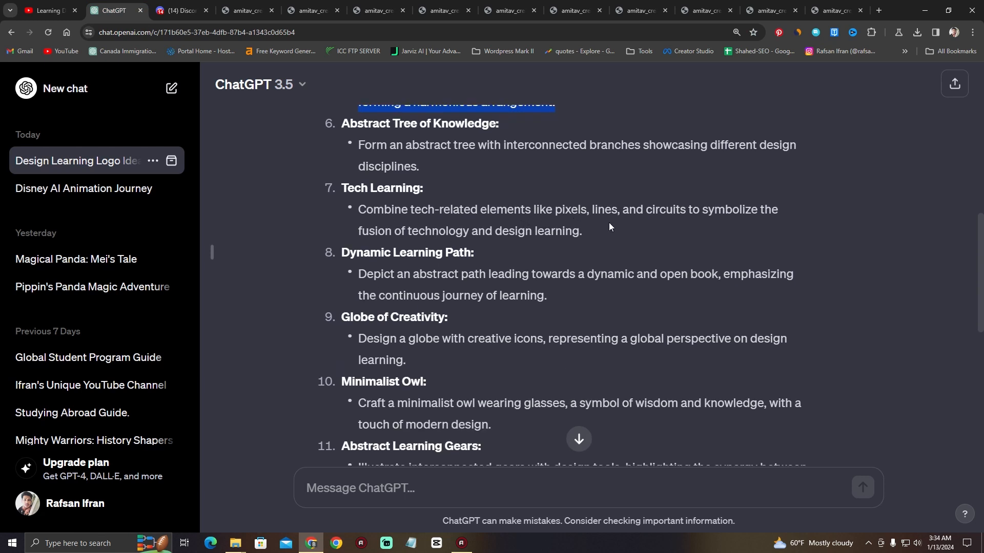
pyautogui.scroll(-2, 381, 284)
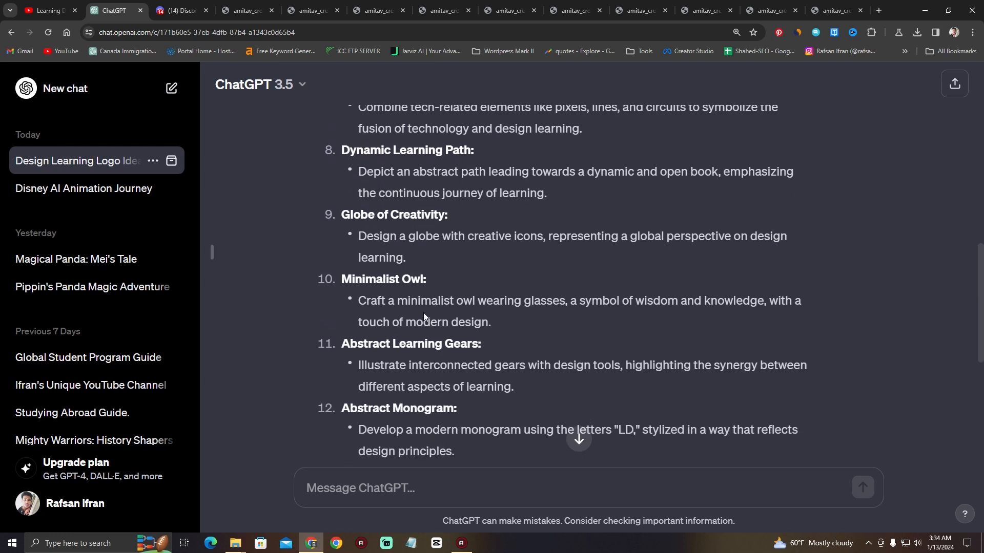
pyautogui.scroll(-2, 423, 314)
pyautogui.scroll(-1, 399, 292)
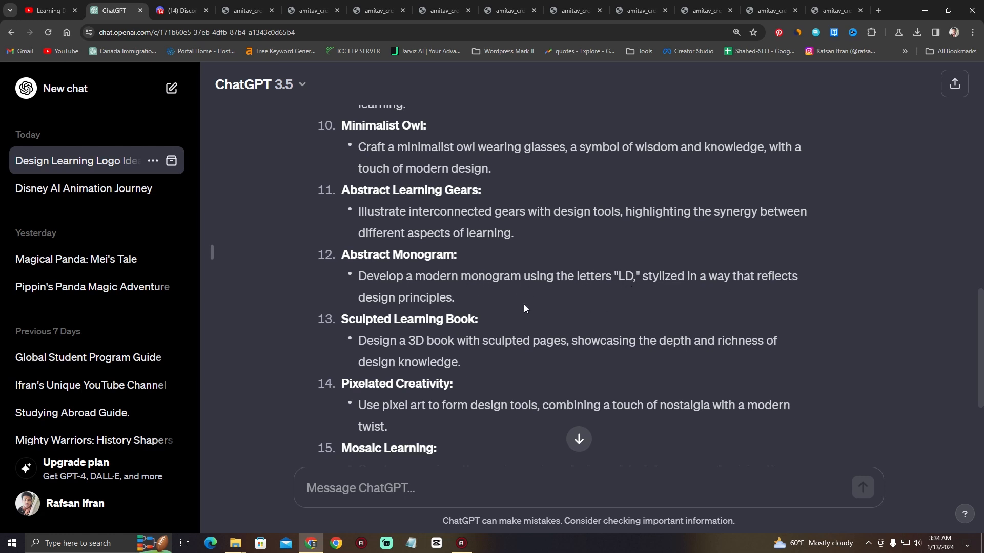
pyautogui.moveTo(451, 298); pyautogui.dragTo(359, 279)
pyautogui.rightClick(385, 288)
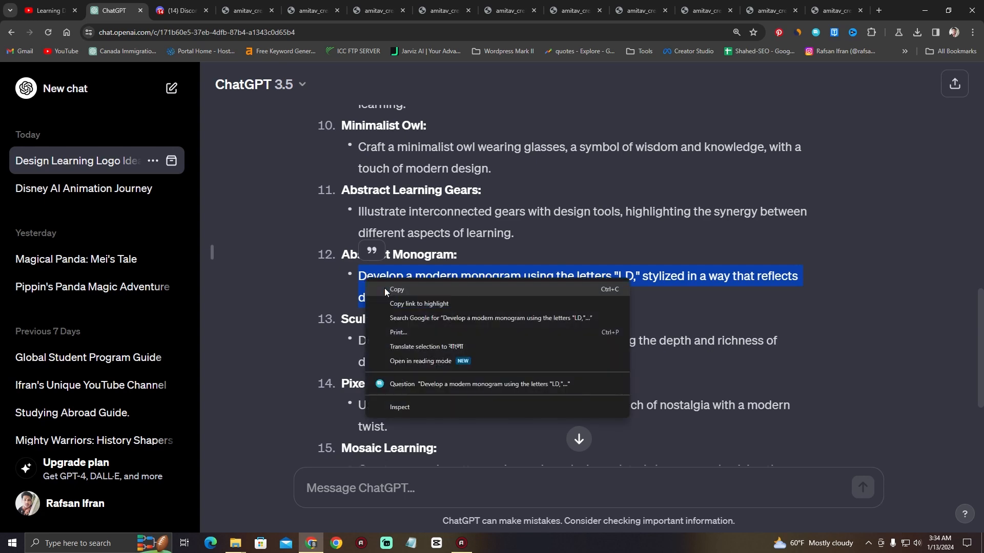
pyautogui.click(402, 297)
# In Discord, submit an /imagine prompt with the copied monogram description followed by "for a logo".
pyautogui.click(180, 10)
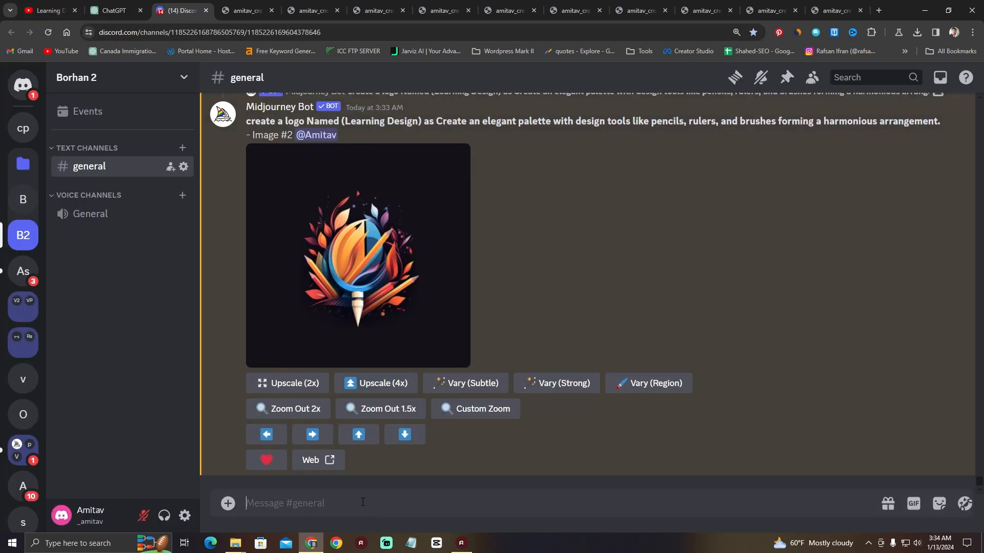
pyautogui.write('/')
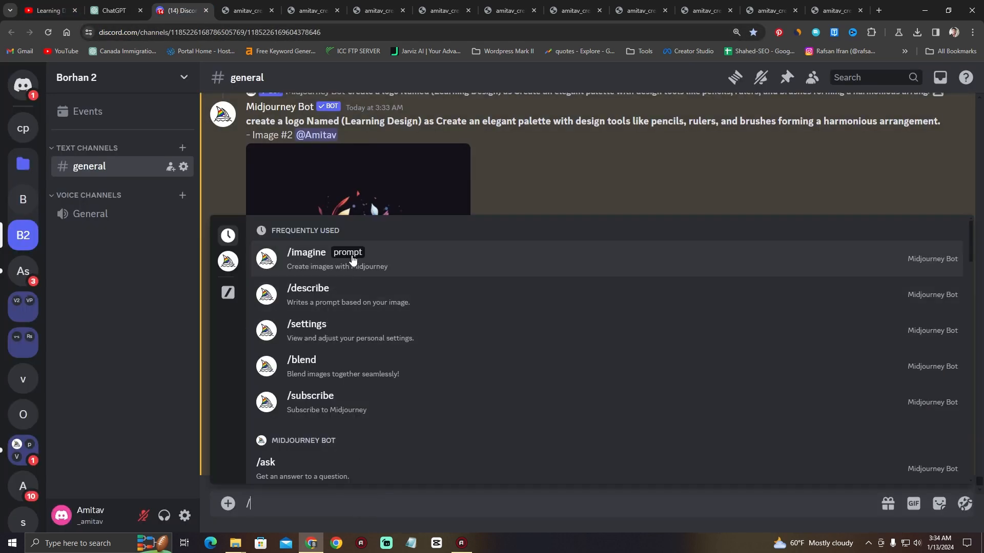
pyautogui.click(377, 259)
pyautogui.hotkey('ctrl', 'v')
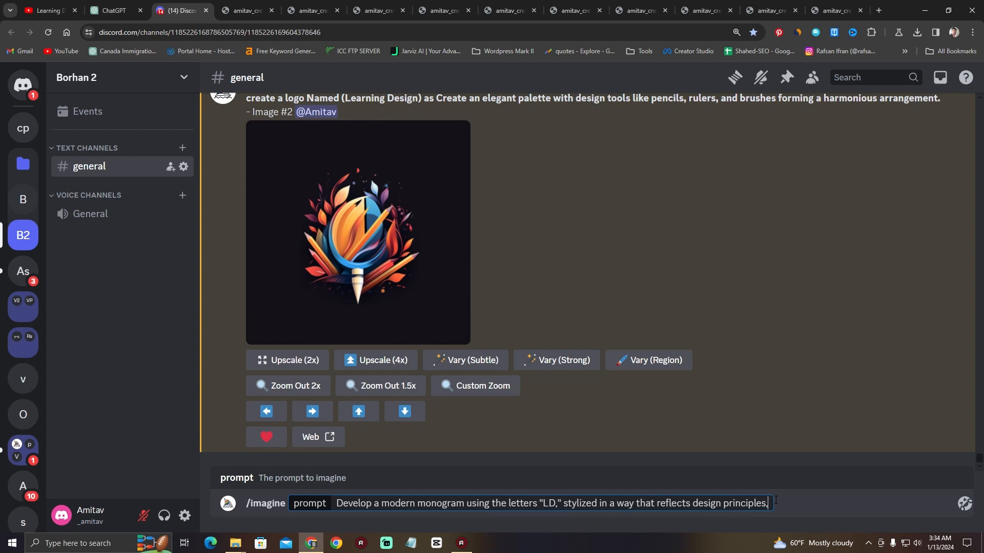
pyautogui.write('for logo')
pyautogui.click(784, 502)
pyautogui.write('a logo')
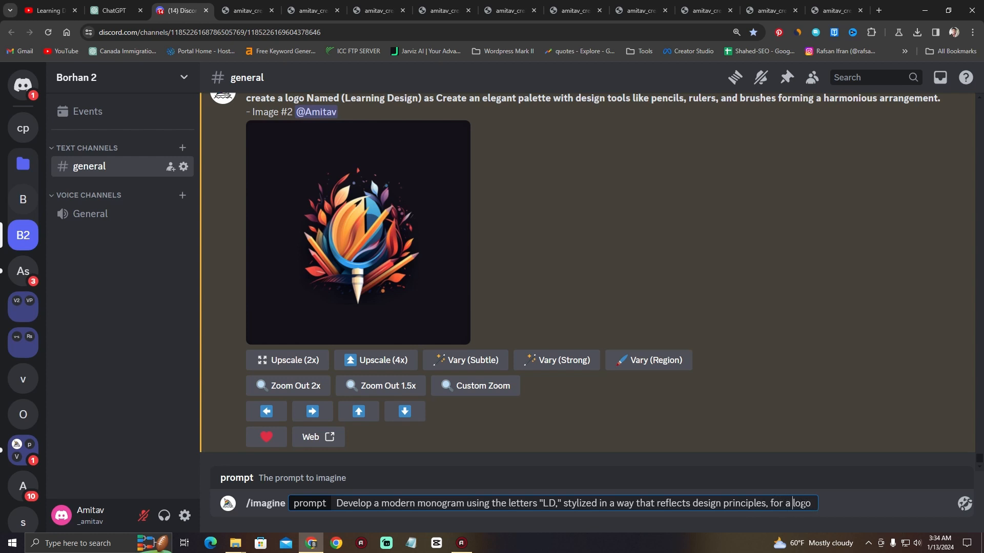
pyautogui.press('Return')
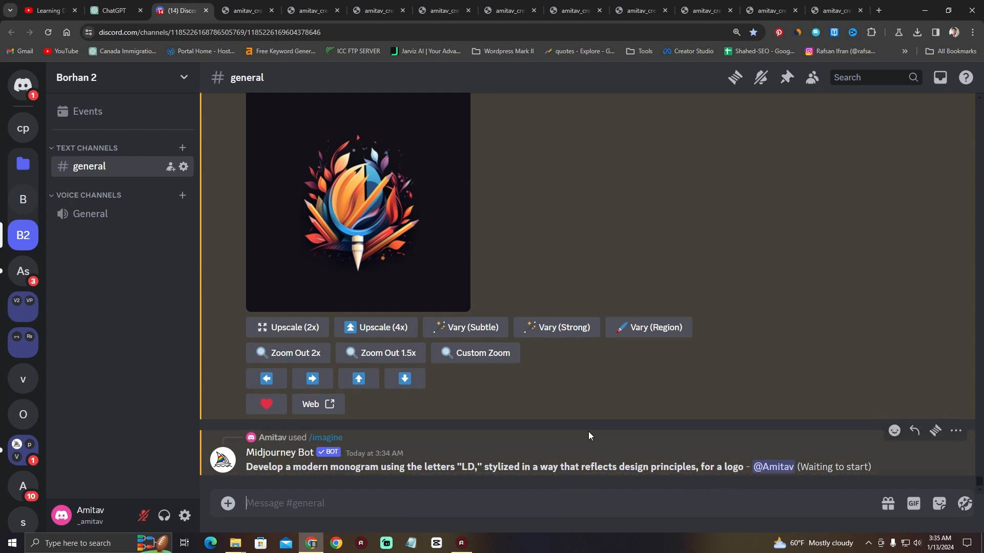
# Request variations of the first image in the palette logo grid, keeping the remix prompt as it is.
pyautogui.scroll(10, 385, 456)
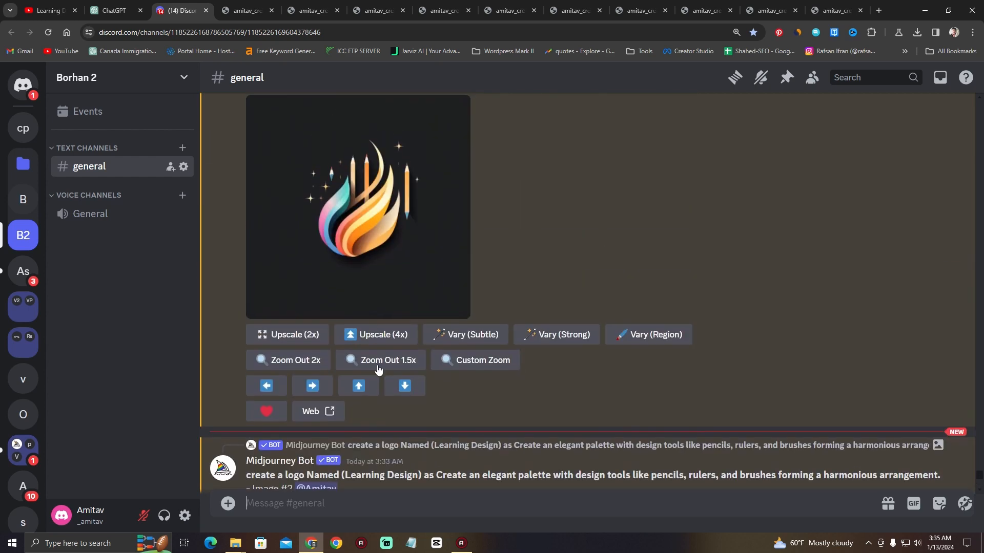
pyautogui.scroll(-7, 377, 464)
pyautogui.scroll(5, 277, 345)
pyautogui.scroll(3, 323, 239)
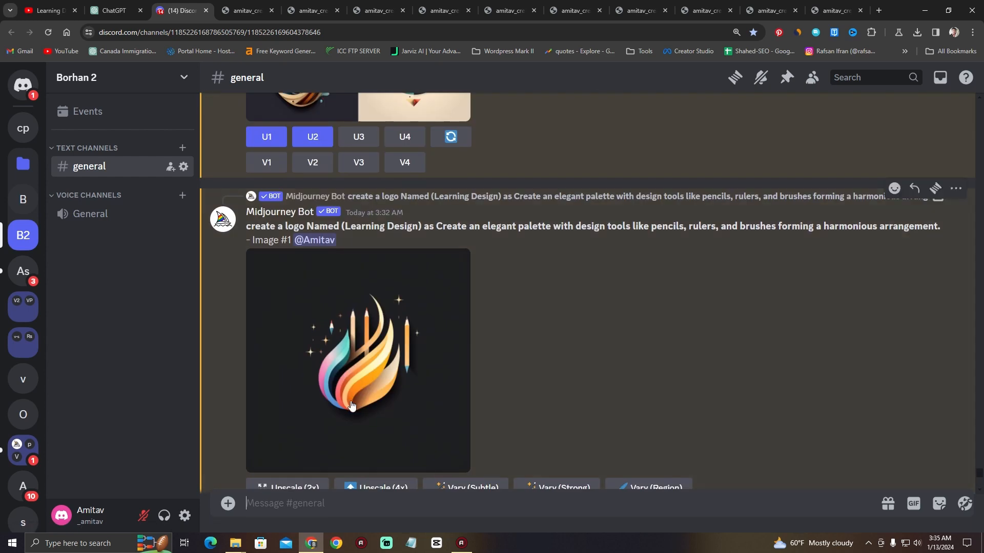
pyautogui.scroll(5, 357, 406)
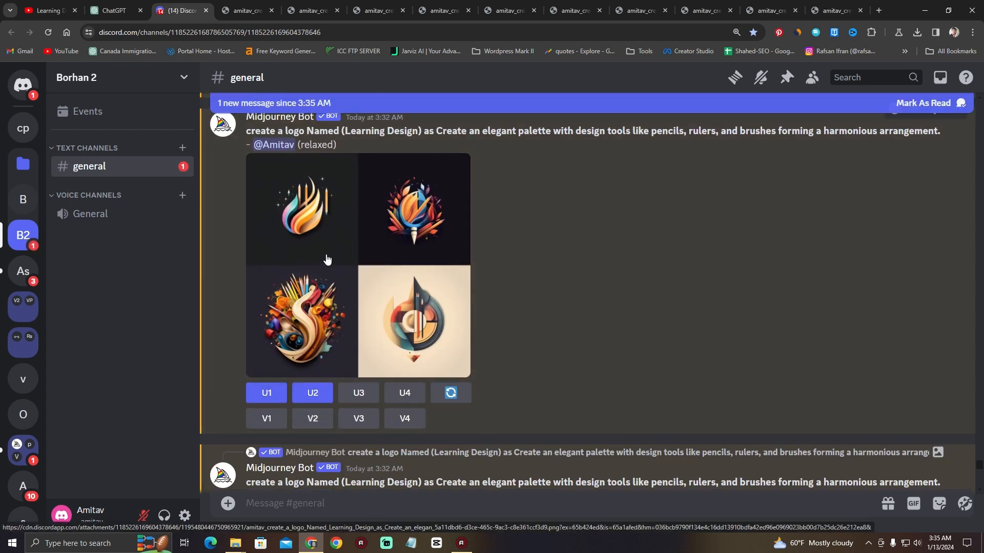
pyautogui.click(265, 419)
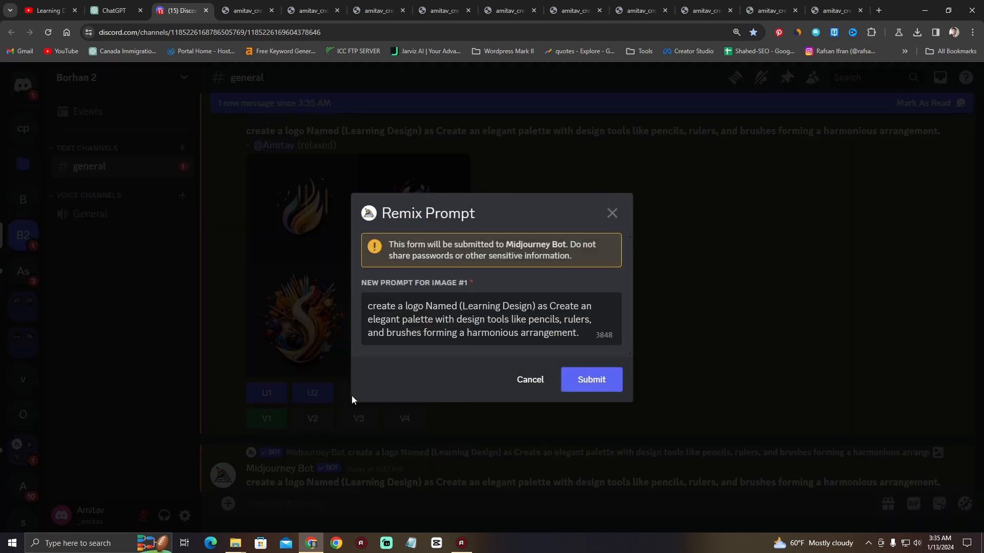
pyautogui.click(600, 387)
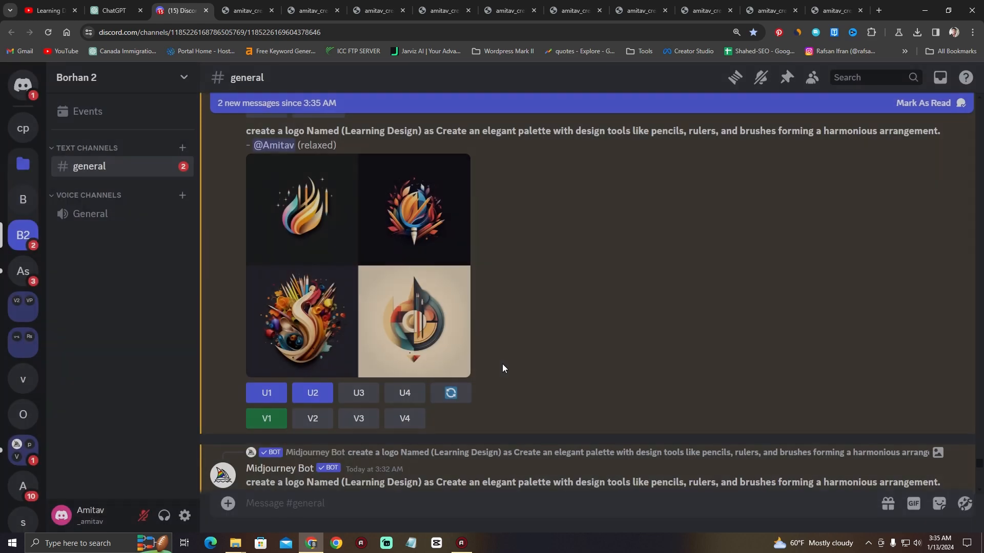
# Check the channel for the progress of the LD monogram and palette variation jobs, reviewing the 4x brain logo and palette grid.
pyautogui.scroll(-15, 259, 343)
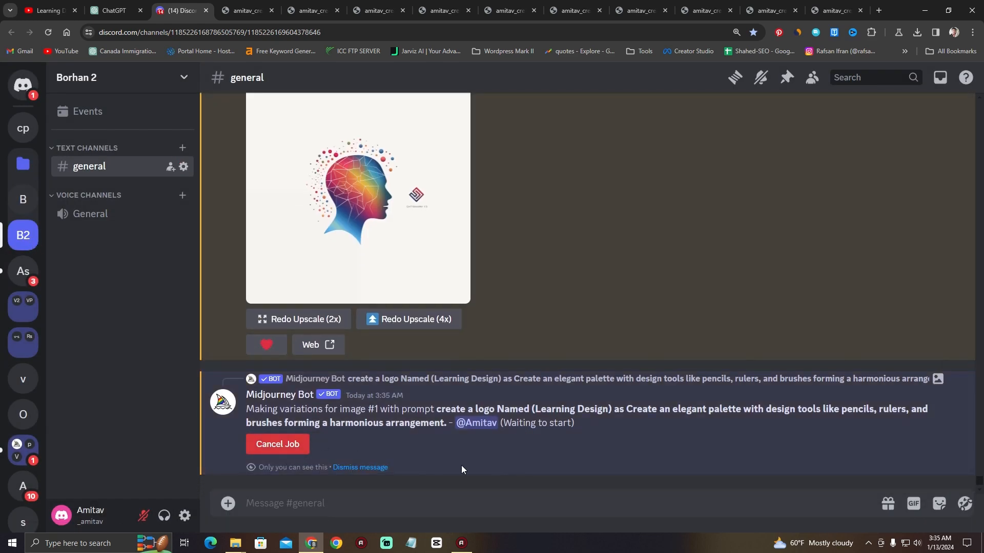
pyautogui.scroll(5, 415, 453)
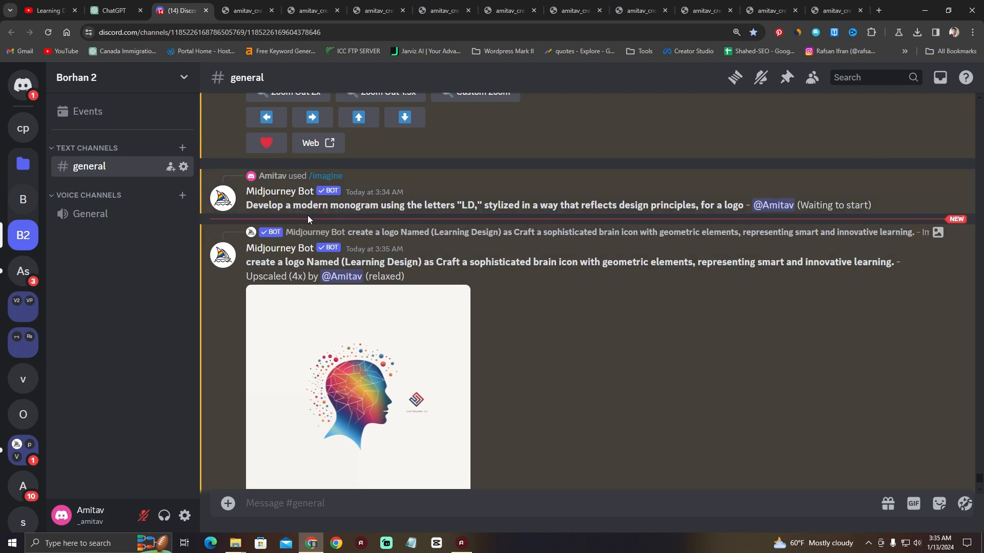
pyautogui.scroll(-4, 375, 224)
pyautogui.scroll(6, 377, 222)
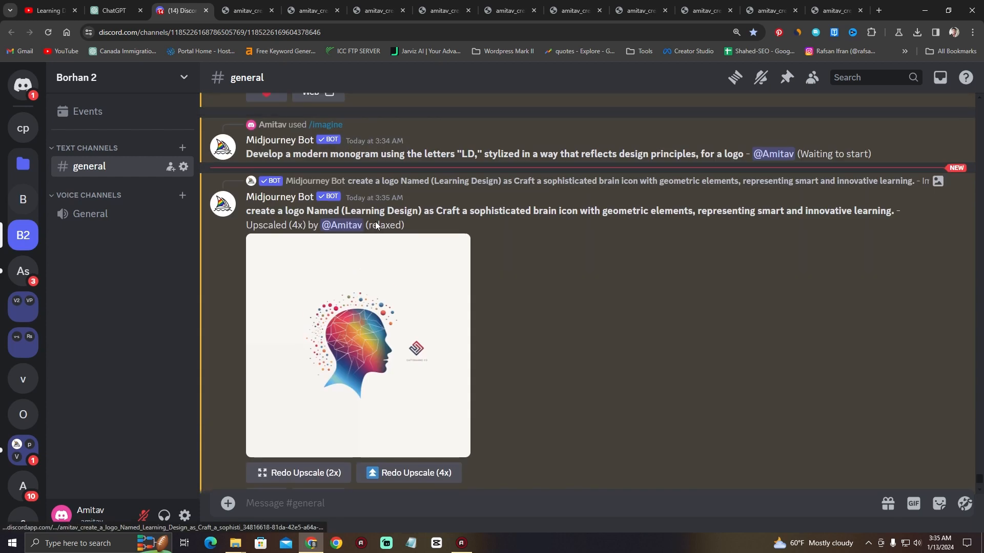
pyautogui.scroll(-3, 376, 222)
pyautogui.scroll(2, 377, 224)
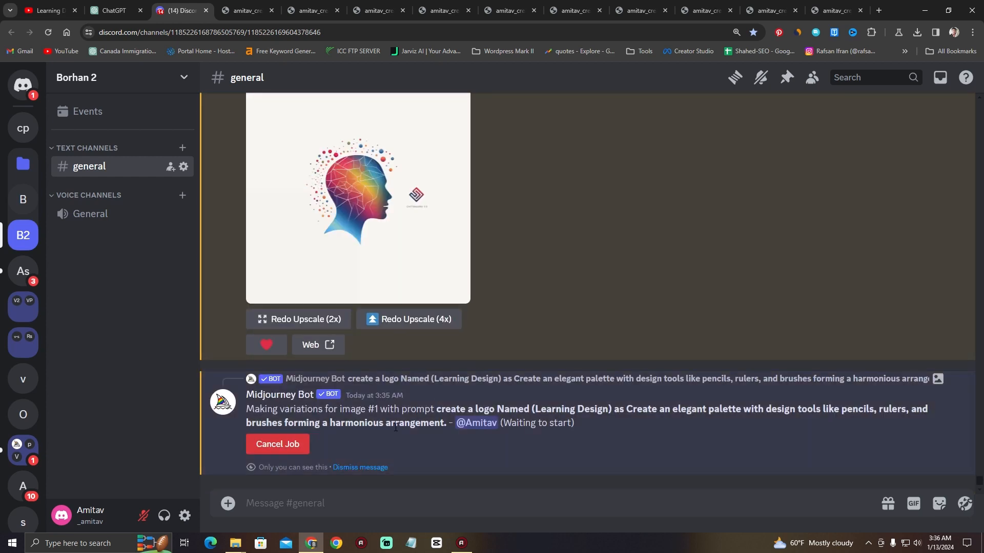
pyautogui.scroll(15, 358, 399)
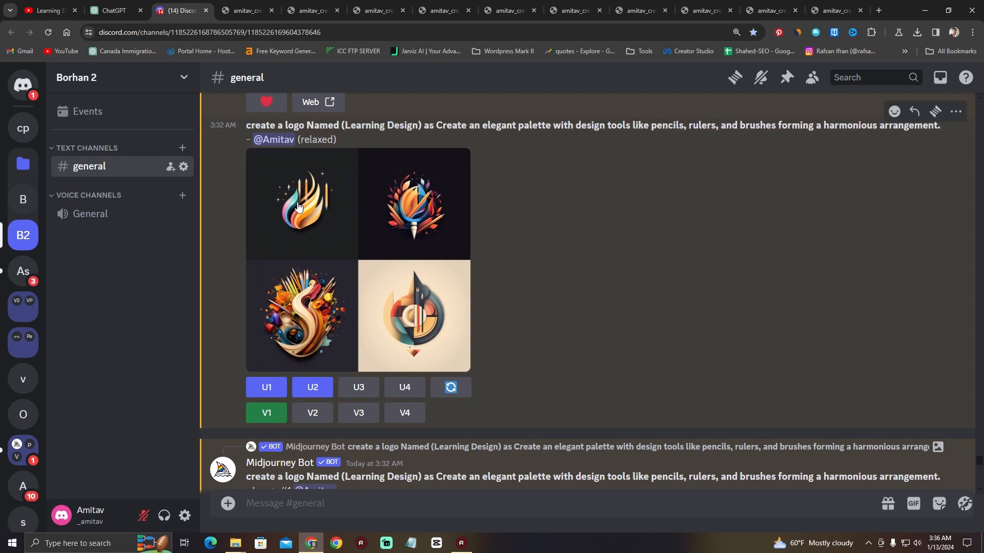
pyautogui.scroll(-10, 439, 292)
pyautogui.scroll(-5, 439, 292)
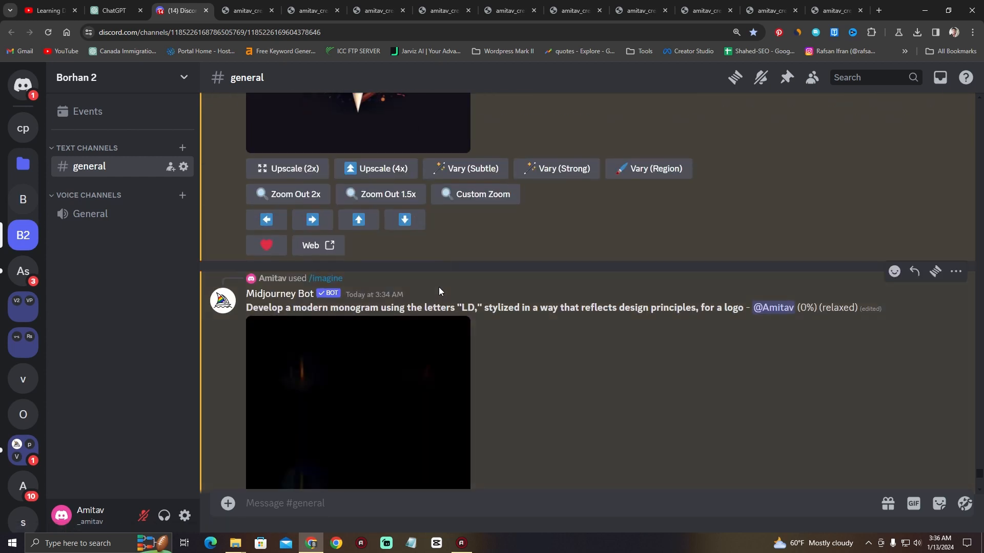
pyautogui.scroll(3, 440, 292)
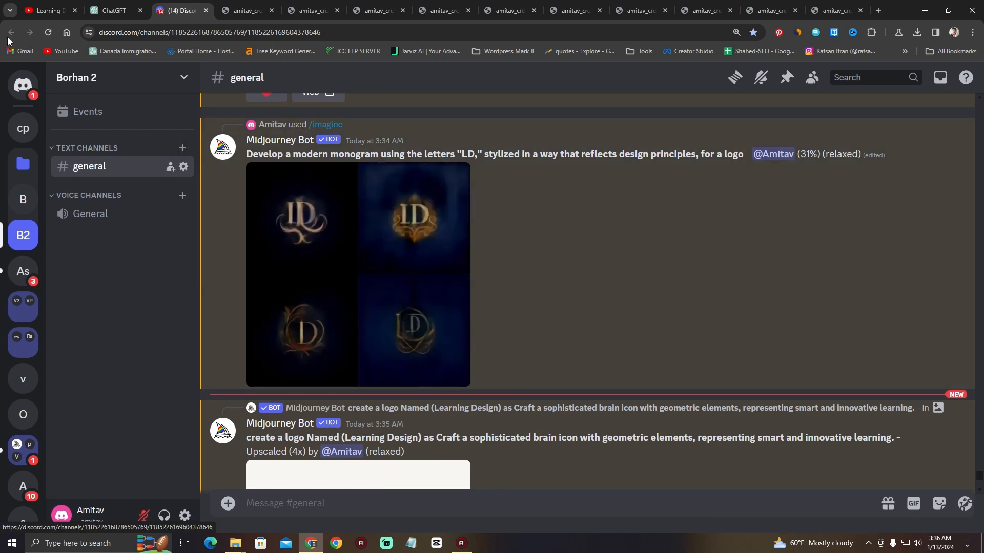
# Look at the Learning Design channel's logo on YouTube and compare it with the "LD" letters in ChatGPT's Abstract Monogram idea.
pyautogui.click(44, 18)
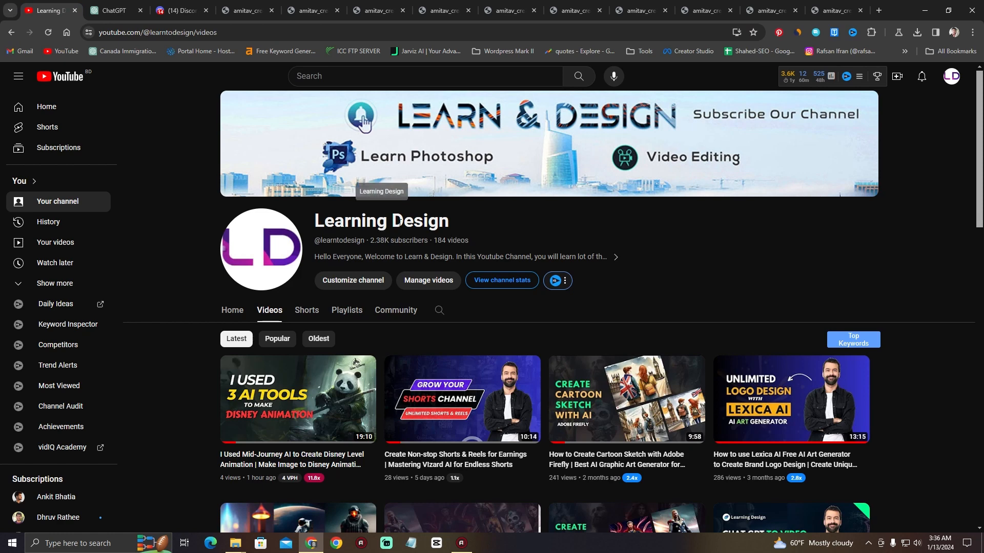
pyautogui.click(114, 13)
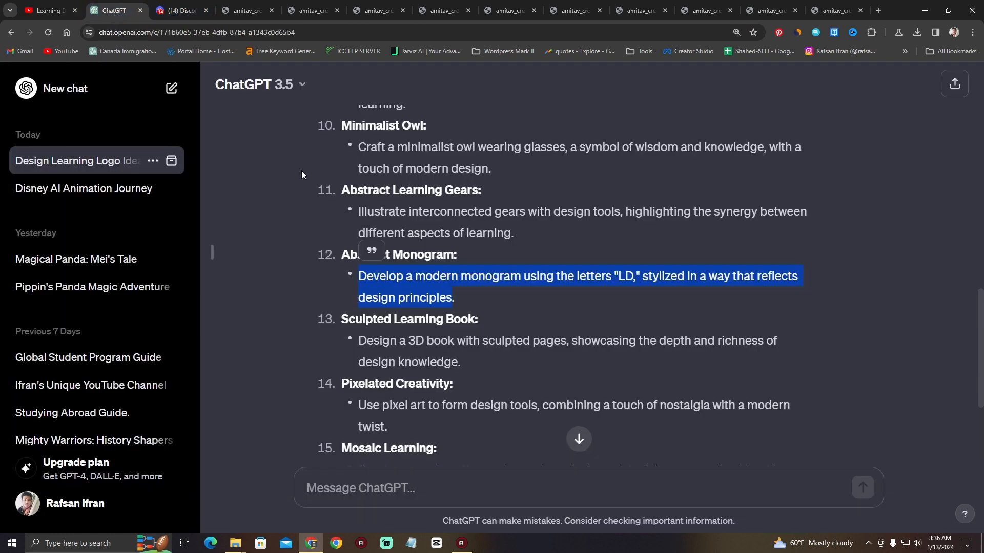
pyautogui.click(420, 326)
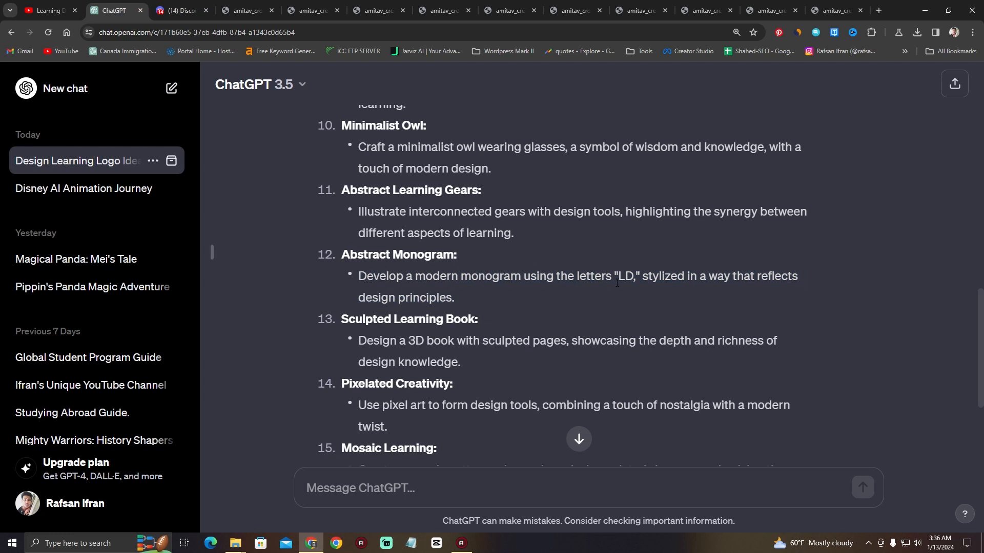
pyautogui.moveTo(466, 299); pyautogui.dragTo(357, 278)
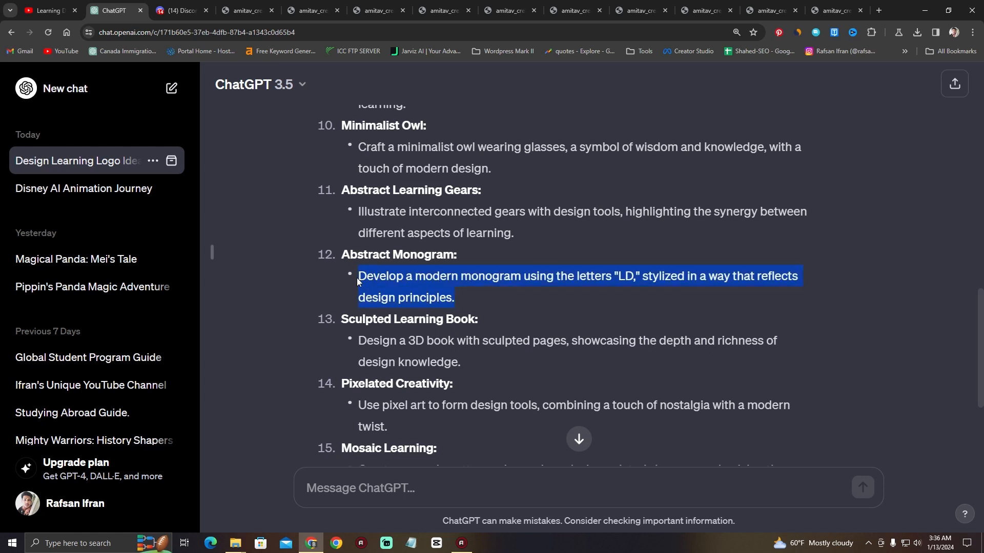
pyautogui.click(625, 286)
pyautogui.doubleClick(625, 276)
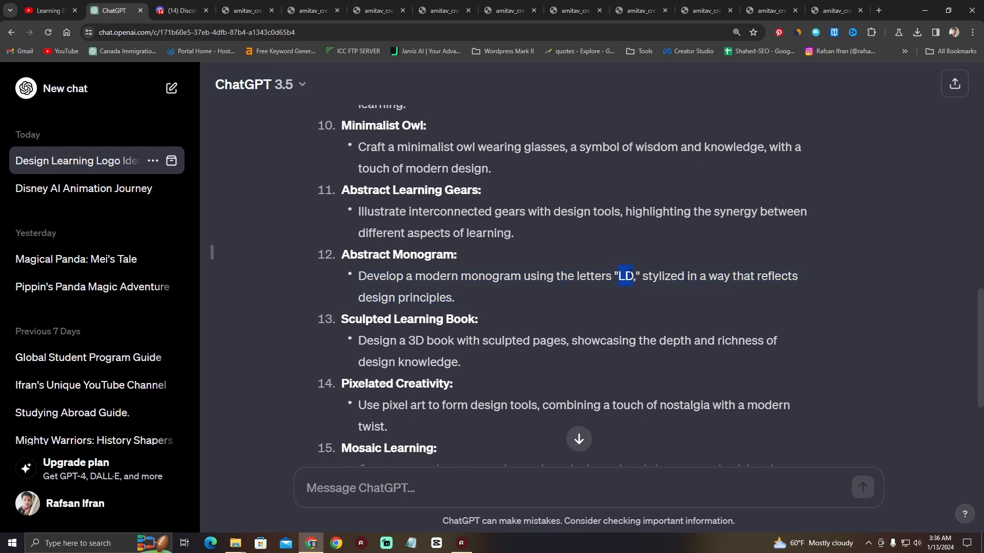
# Switch to Discord and review the finished LD monogram logo grid and its prompt at a larger page zoom.
pyautogui.click(182, 11)
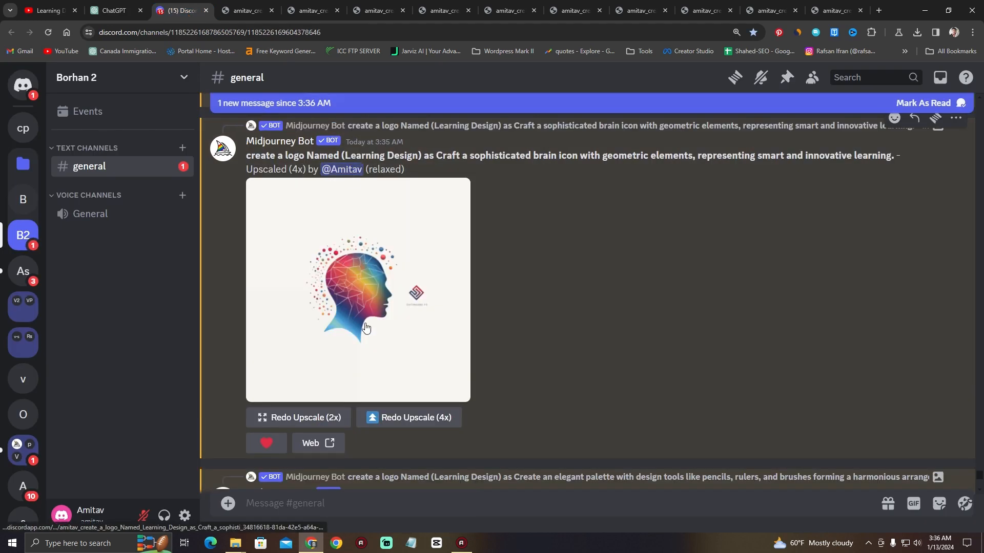
pyautogui.scroll(4, 368, 322)
pyautogui.scroll(-3, 373, 322)
pyautogui.scroll(-5, 374, 320)
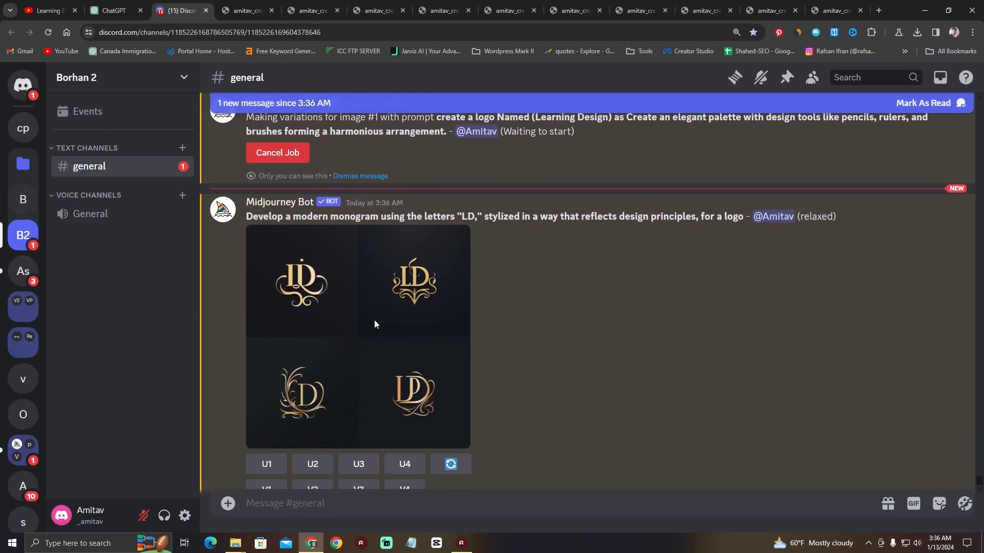
pyautogui.hotkey('ctrl', '+')
pyautogui.hotkey('ctrl', '+')
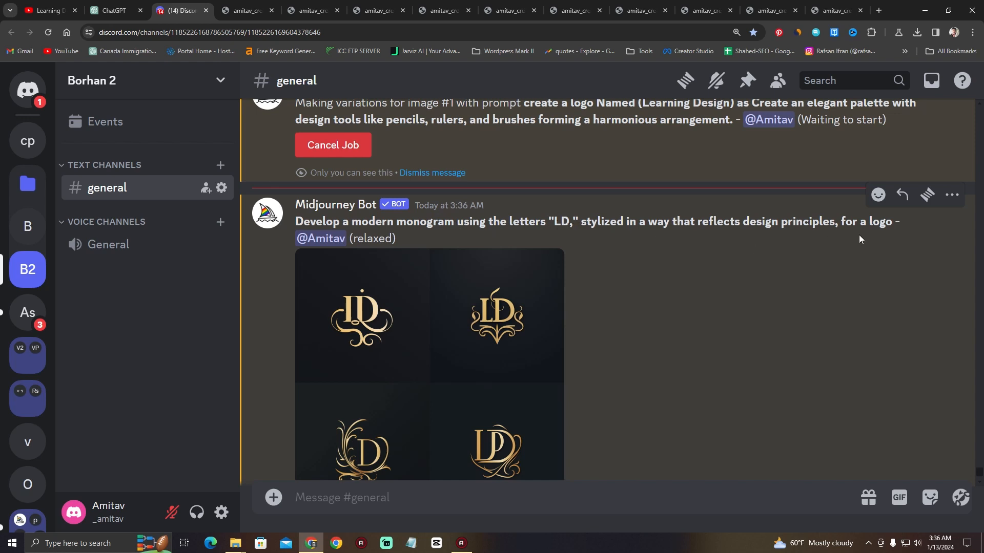
pyautogui.scroll(-1, 409, 357)
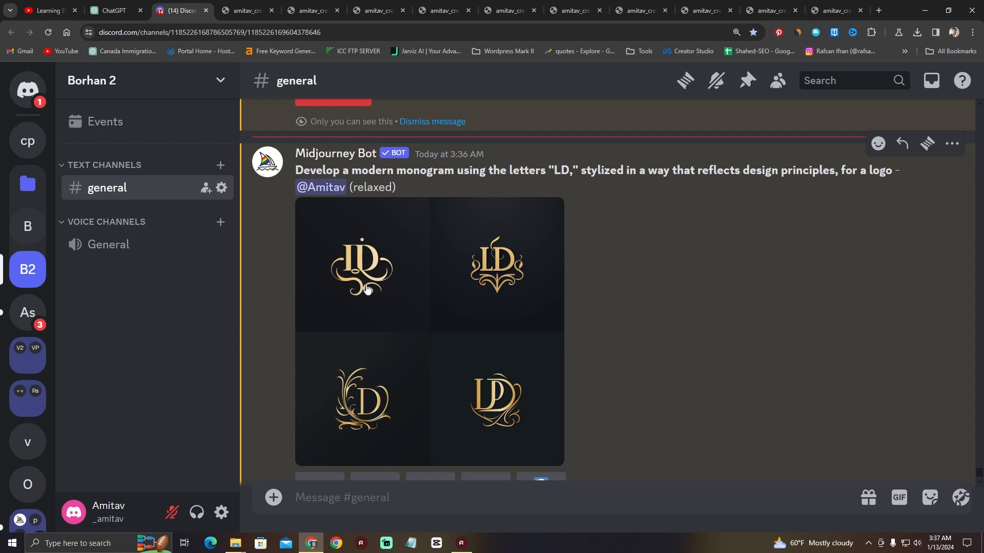
pyautogui.scroll(-1, 378, 290)
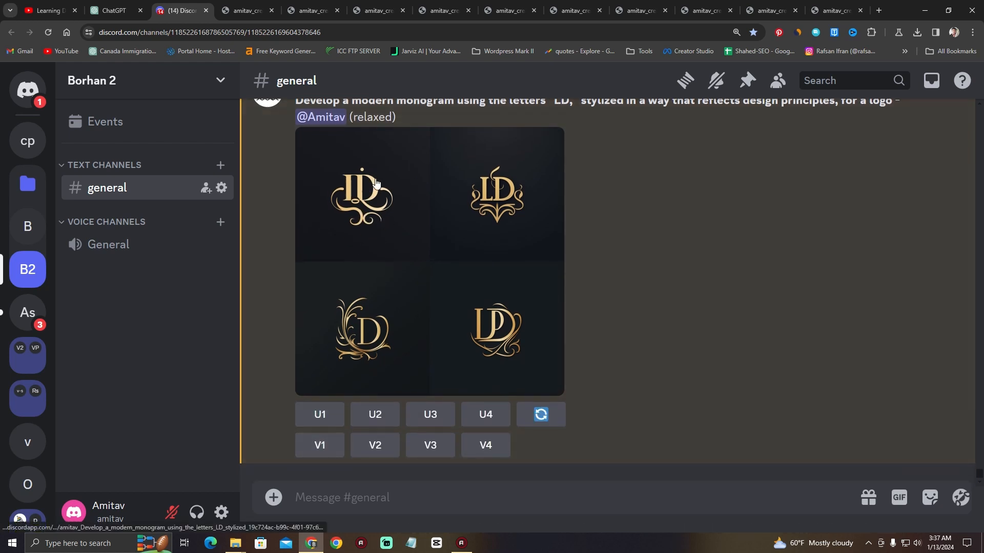
# Upscale the first LD monogram in the grid and open the result full size in the browser.
pyautogui.click(323, 416)
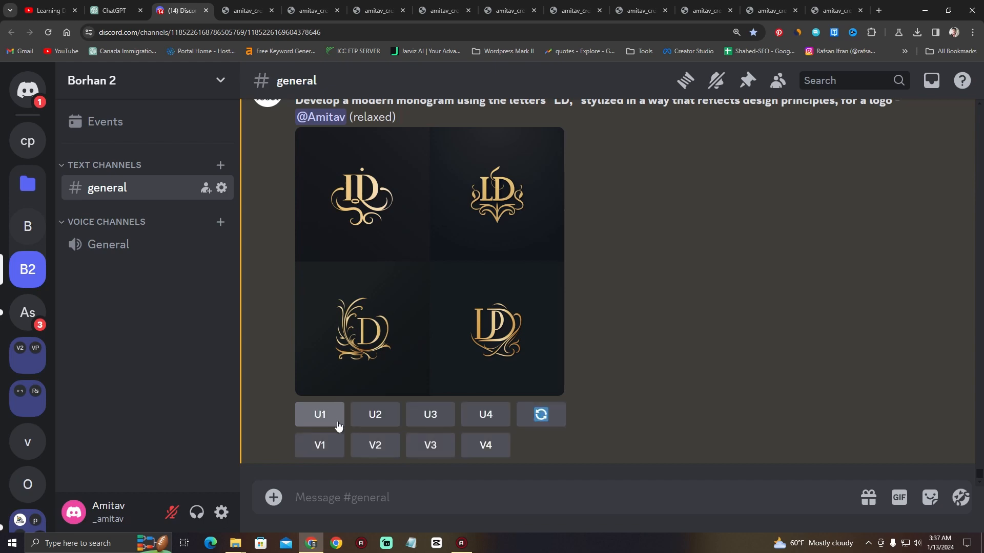
pyautogui.scroll(3, 395, 381)
pyautogui.click(396, 461)
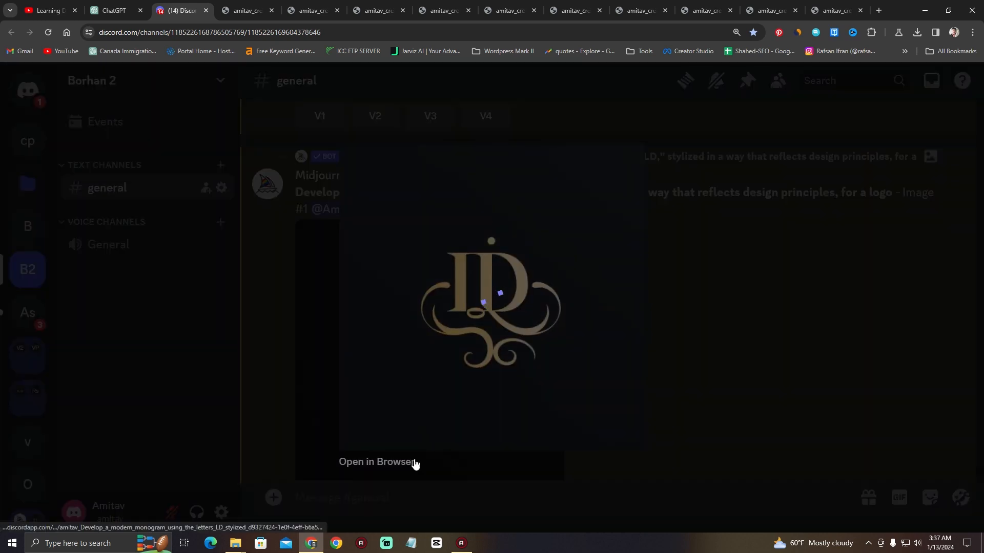
pyautogui.click(376, 462)
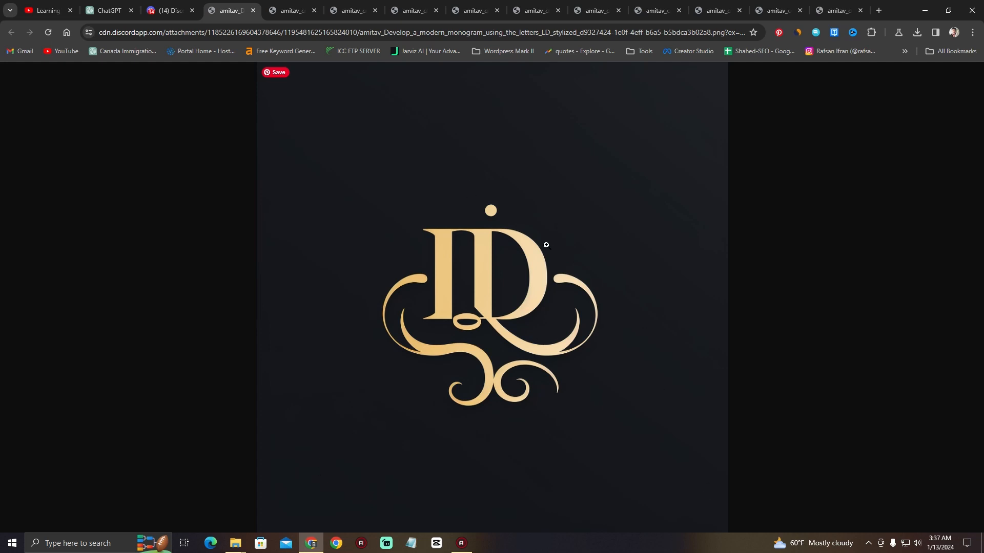
# Save the full-size LD monogram image to the computer under its suggested file name.
pyautogui.rightClick(431, 183)
pyautogui.click(451, 202)
pyautogui.click(893, 518)
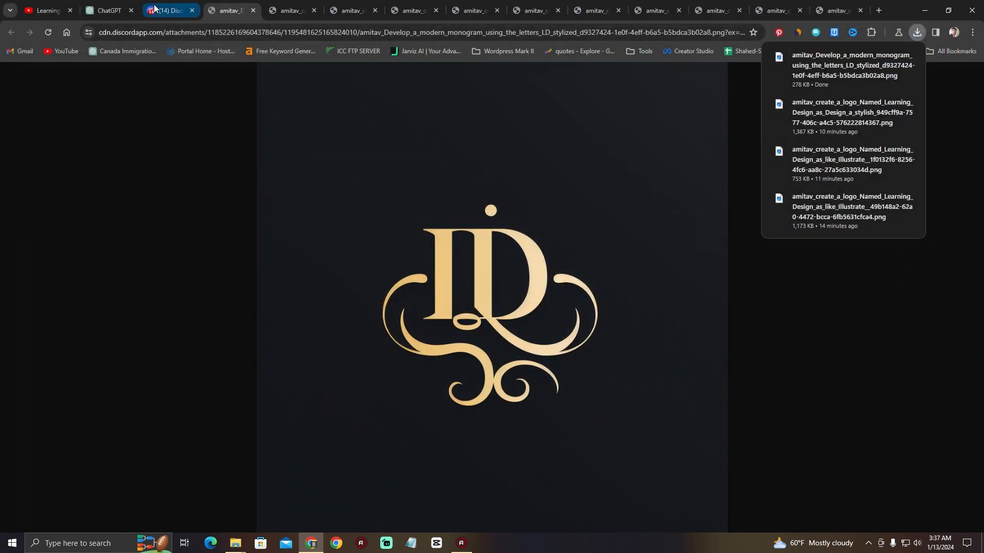
# Return to Discord and request variations of the second image in the LD monogram grid, keeping the remix prompt as it is.
pyautogui.click(157, 10)
pyautogui.click(309, 269)
pyautogui.scroll(6, 481, 301)
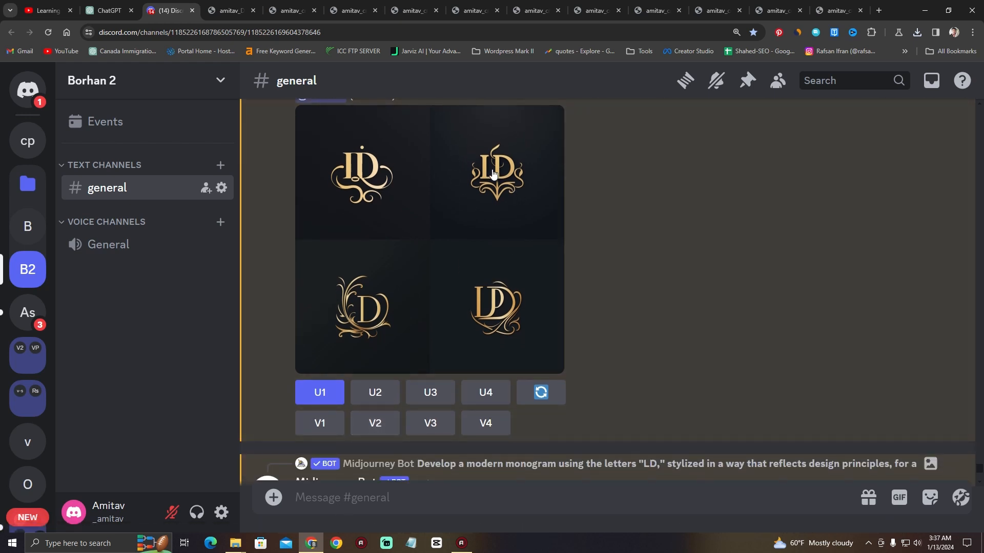
pyautogui.click(374, 434)
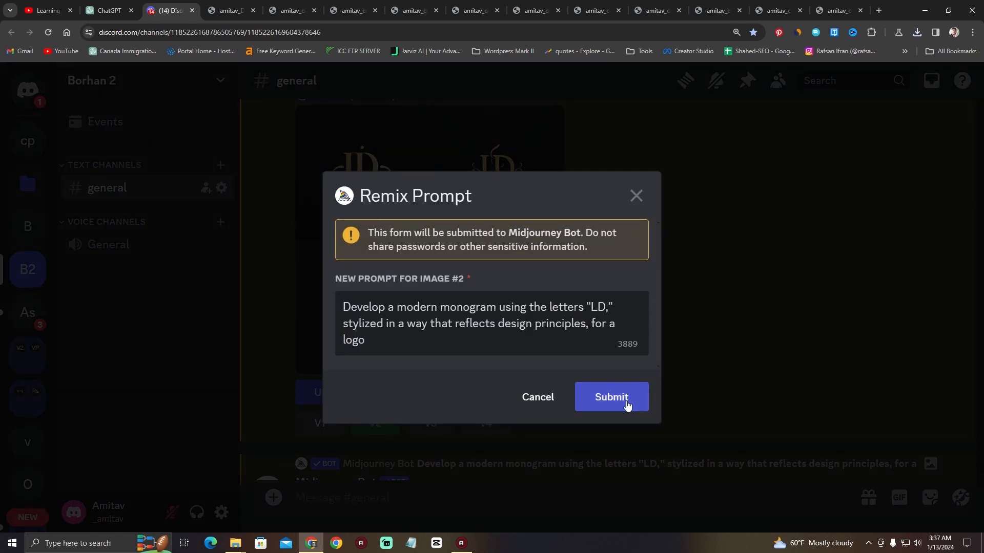
pyautogui.click(627, 405)
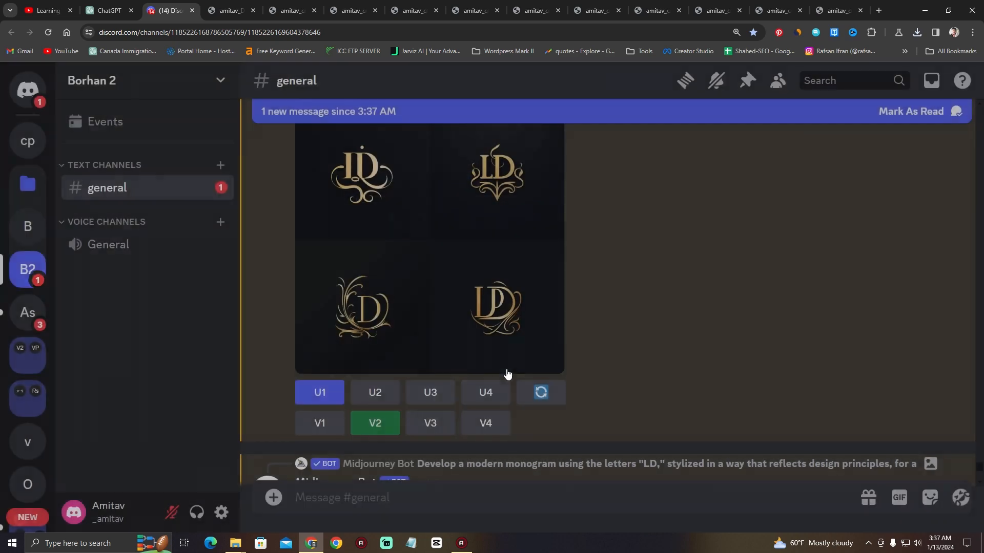
# View the upscaled first LD monogram full size in the browser again, then return to Discord and close its preview.
pyautogui.scroll(5, 476, 377)
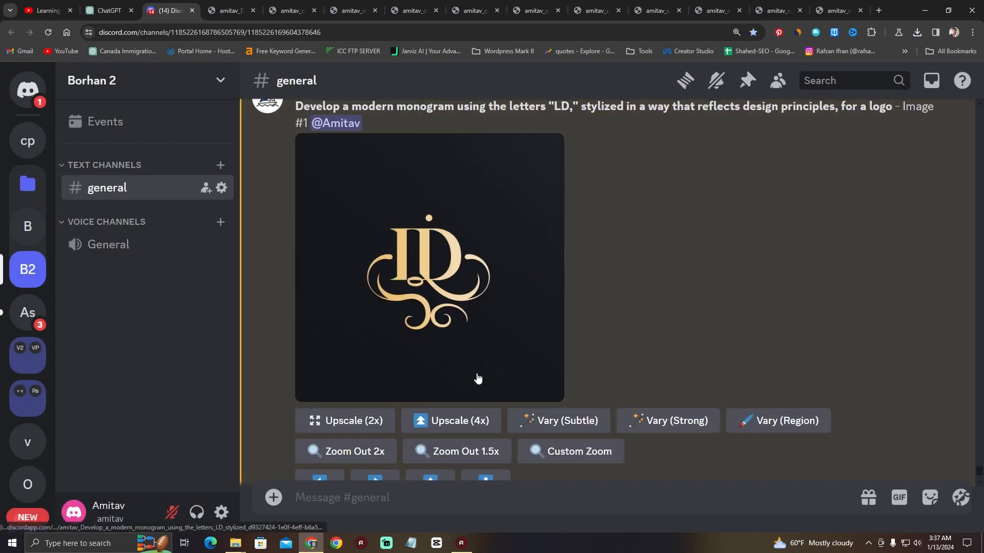
pyautogui.click(477, 378)
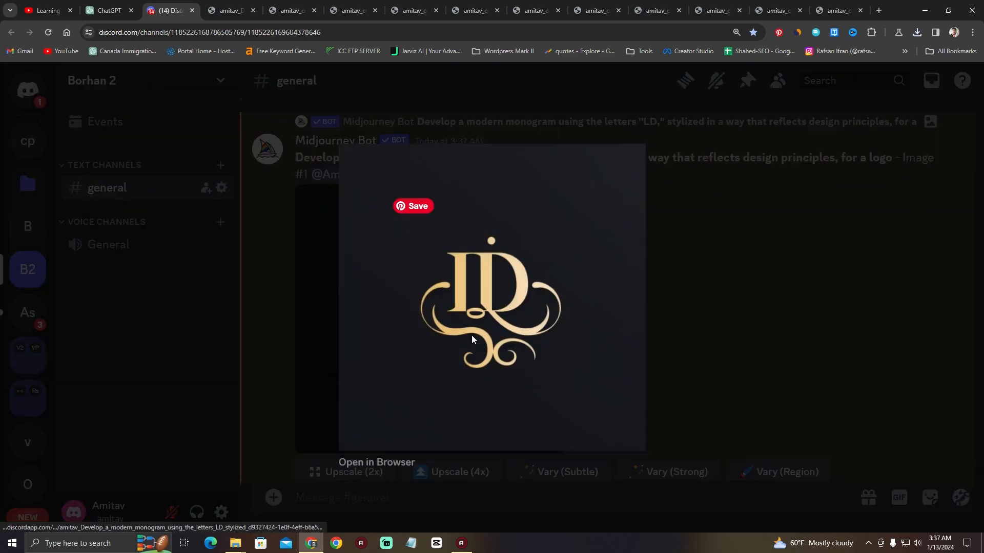
pyautogui.click(391, 466)
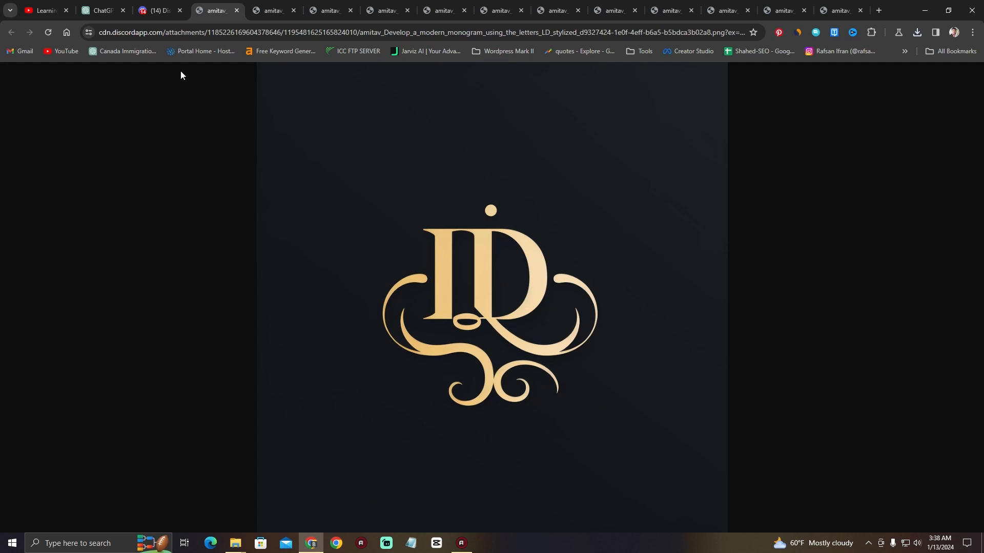
pyautogui.click(158, 11)
pyautogui.click(725, 319)
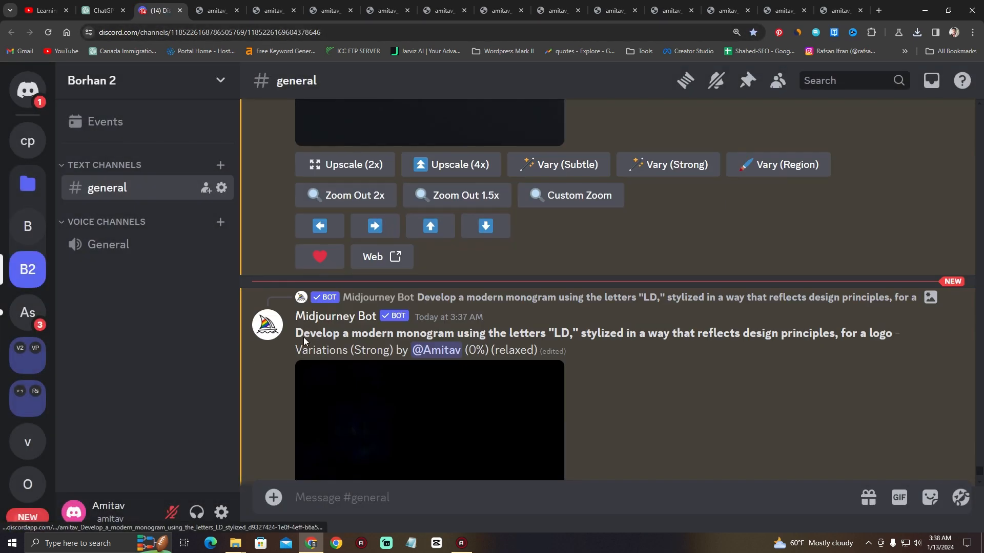
# Check the progress of the LD monogram variations and compare them with the second image in the original grid.
pyautogui.scroll(-5, 306, 343)
pyautogui.scroll(1, 445, 343)
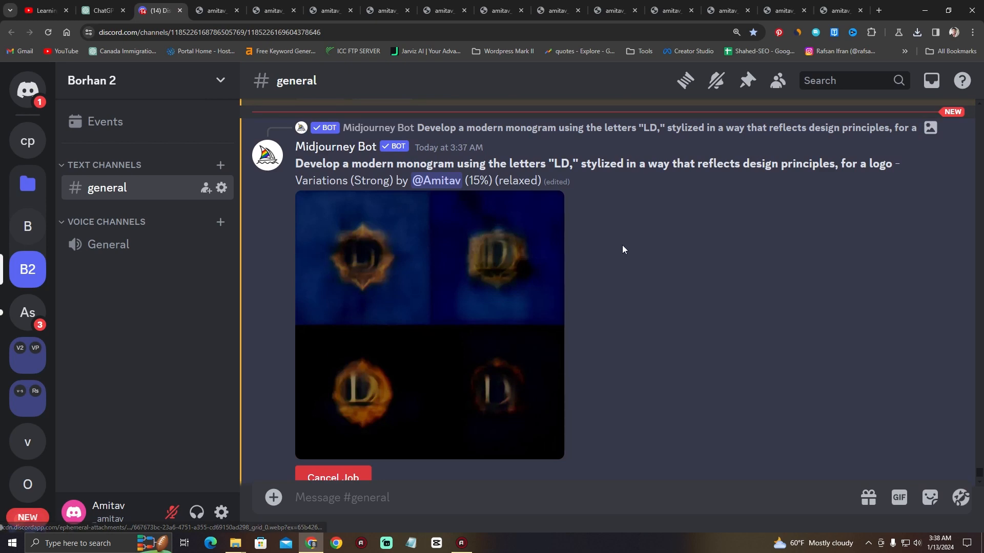
pyautogui.scroll(12, 421, 185)
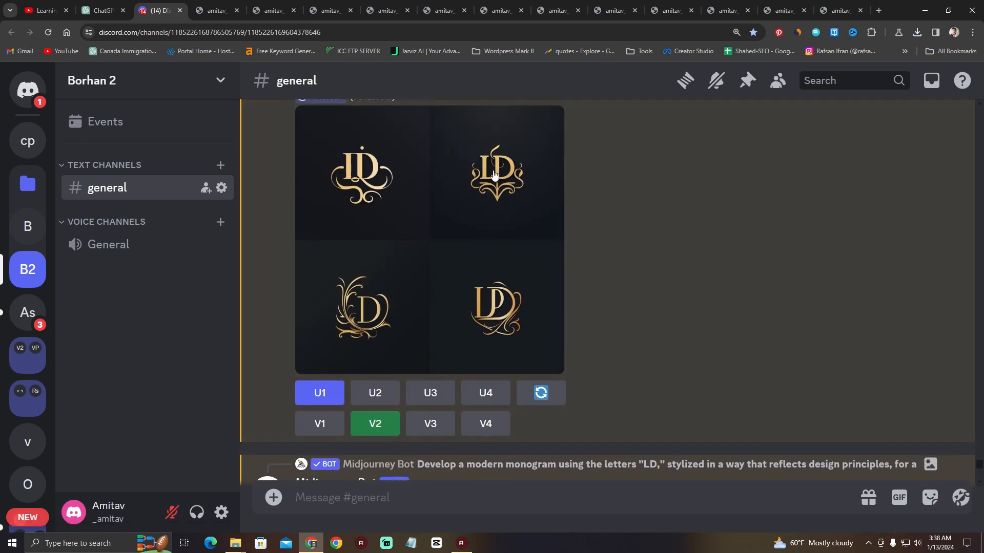
pyautogui.scroll(-10, 536, 260)
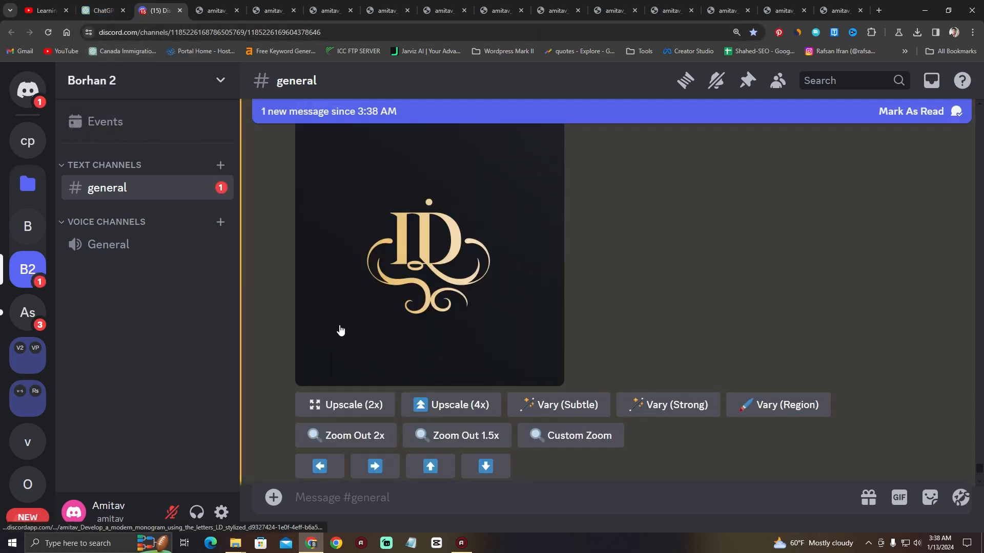
# Compare the finished palette logo variations with the original palette logo grid further back in the channel.
pyautogui.scroll(-2, 390, 323)
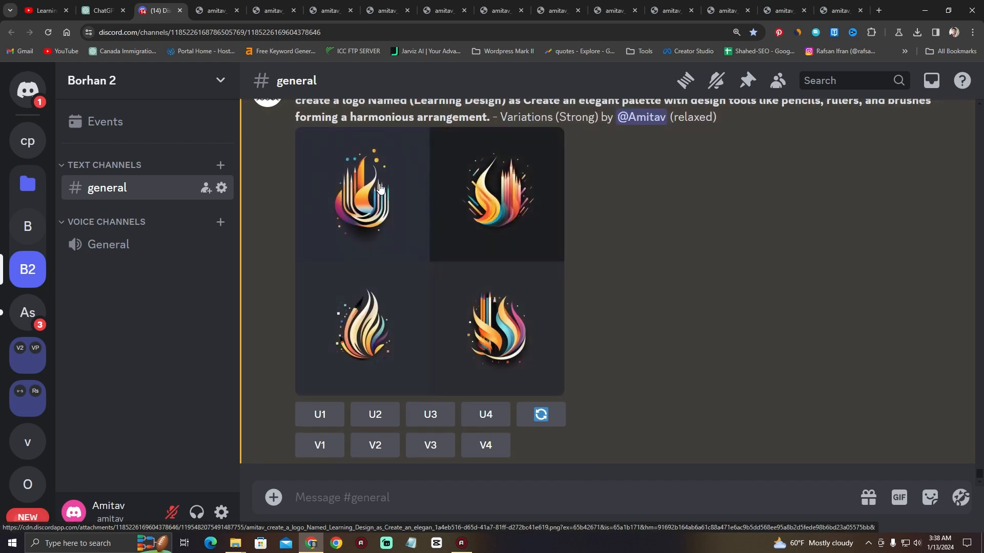
pyautogui.scroll(4, 509, 238)
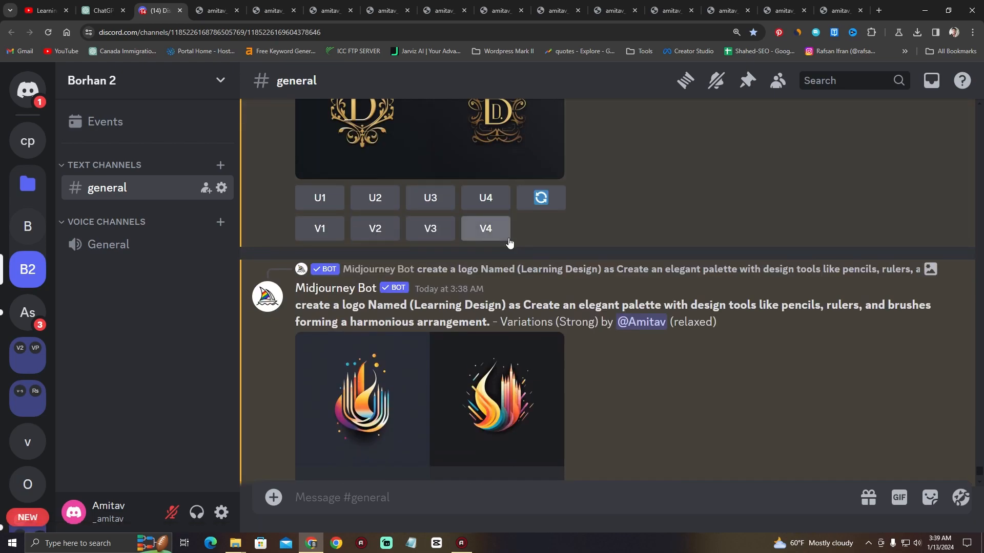
pyautogui.scroll(15, 509, 242)
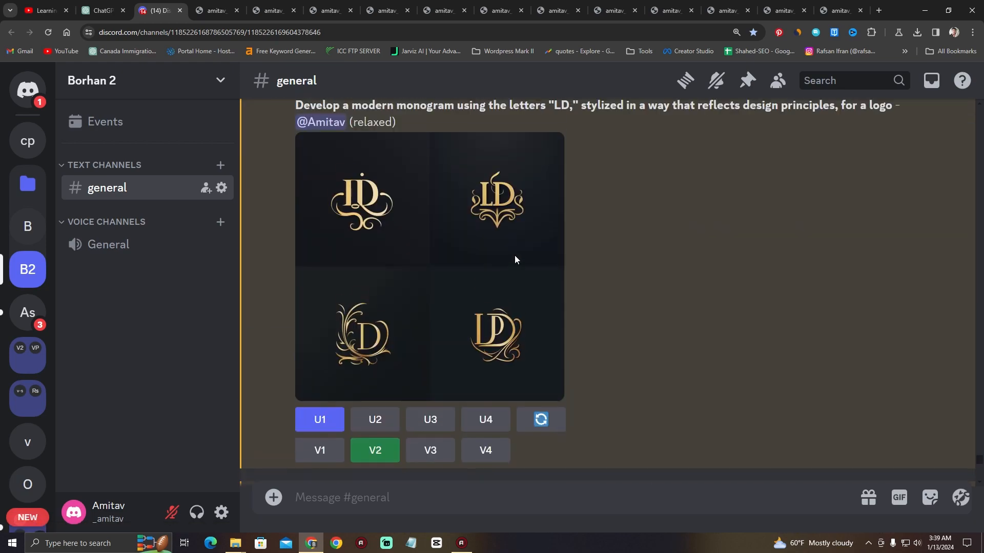
pyautogui.scroll(15, 515, 261)
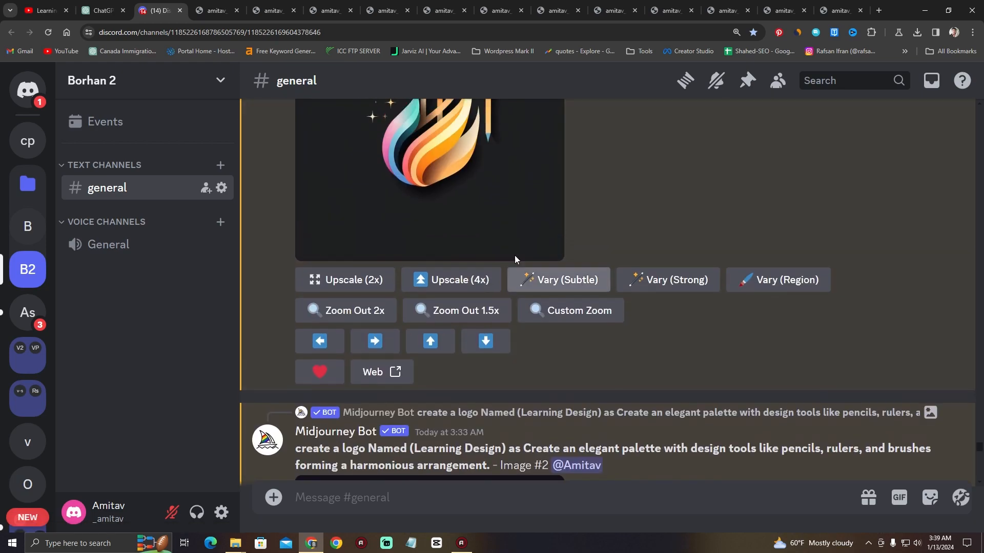
pyautogui.scroll(6, 514, 255)
pyautogui.scroll(-3, 514, 255)
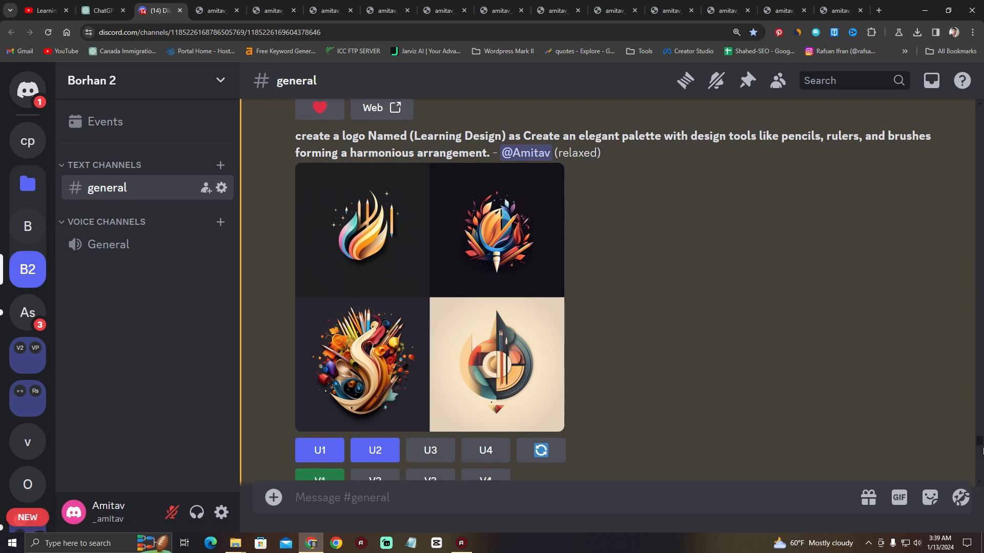
# Upscale the first image of the palette logo variations and open it full size in the browser.
pyautogui.moveTo(982, 441); pyautogui.dragTo(982, 510)
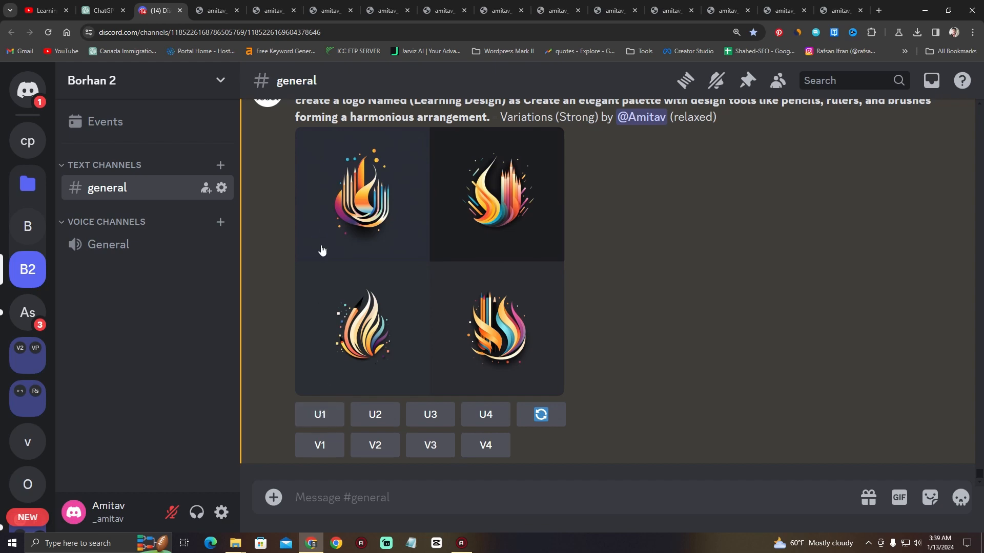
pyautogui.click(319, 415)
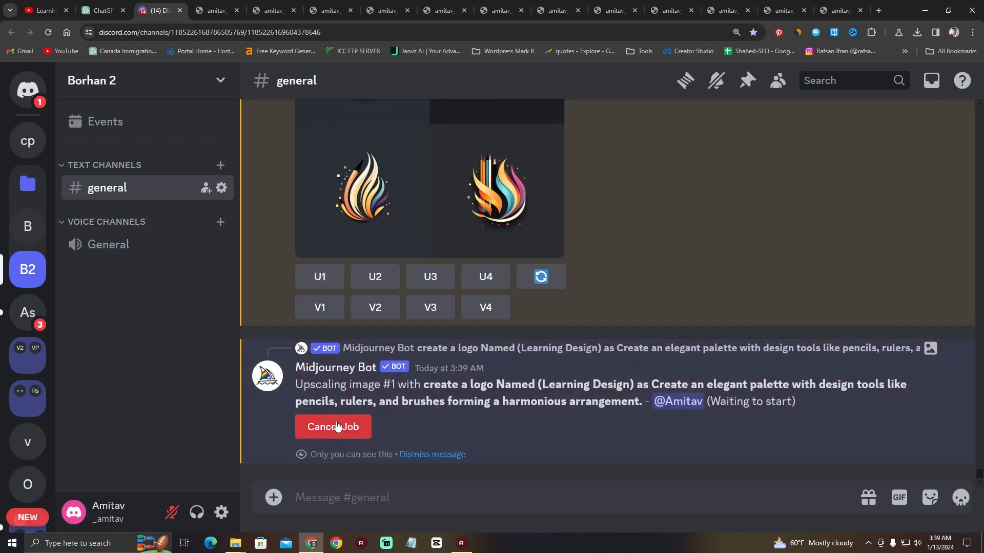
pyautogui.click(419, 264)
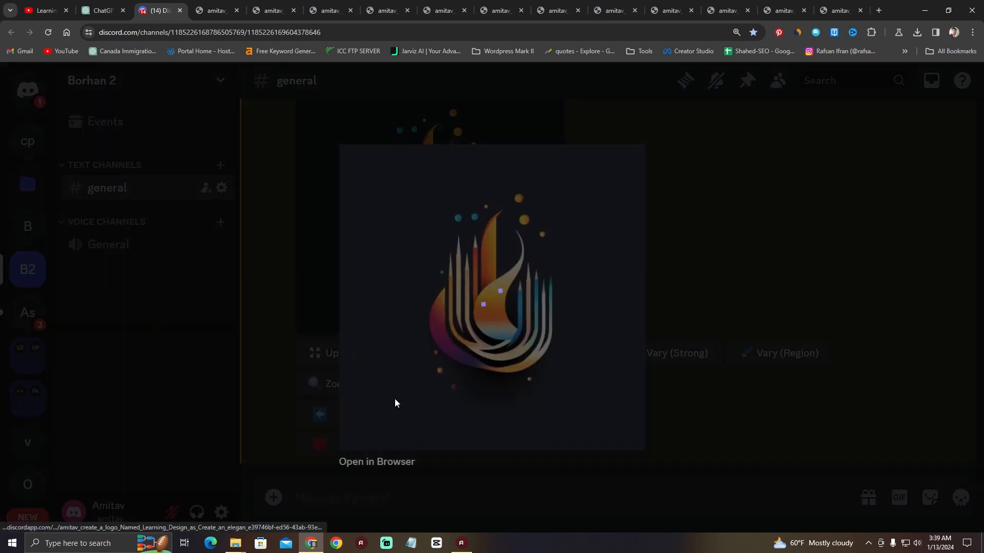
pyautogui.click(406, 464)
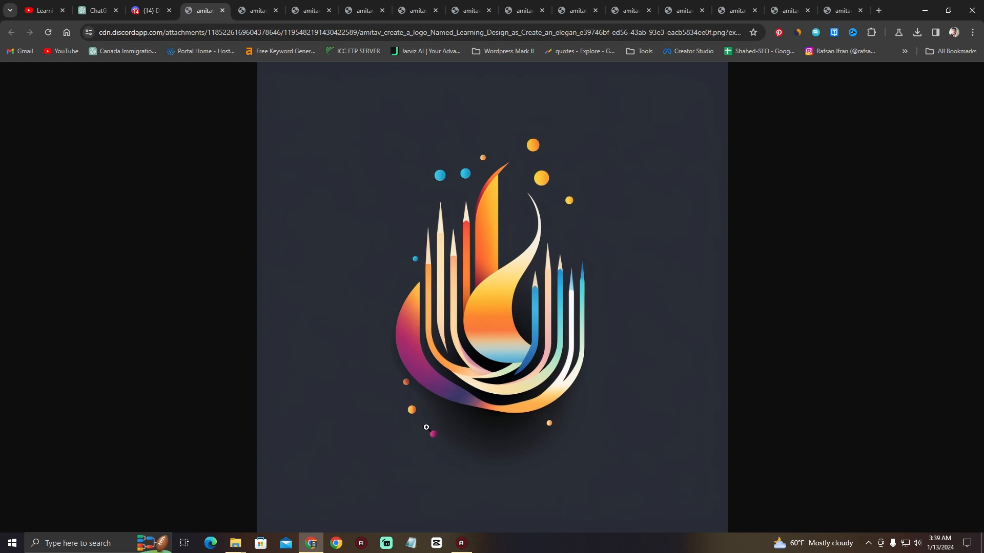
# Back in Discord, upscale the first image of the LD monogram variations and open it full size in the browser.
pyautogui.click(153, 12)
pyautogui.click(293, 327)
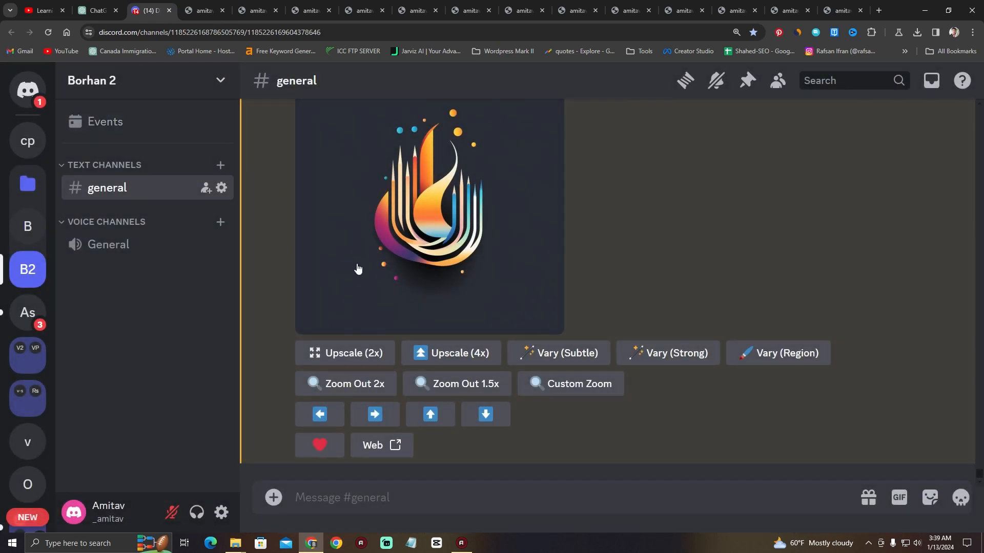
pyautogui.scroll(8, 414, 267)
pyautogui.scroll(10, 427, 337)
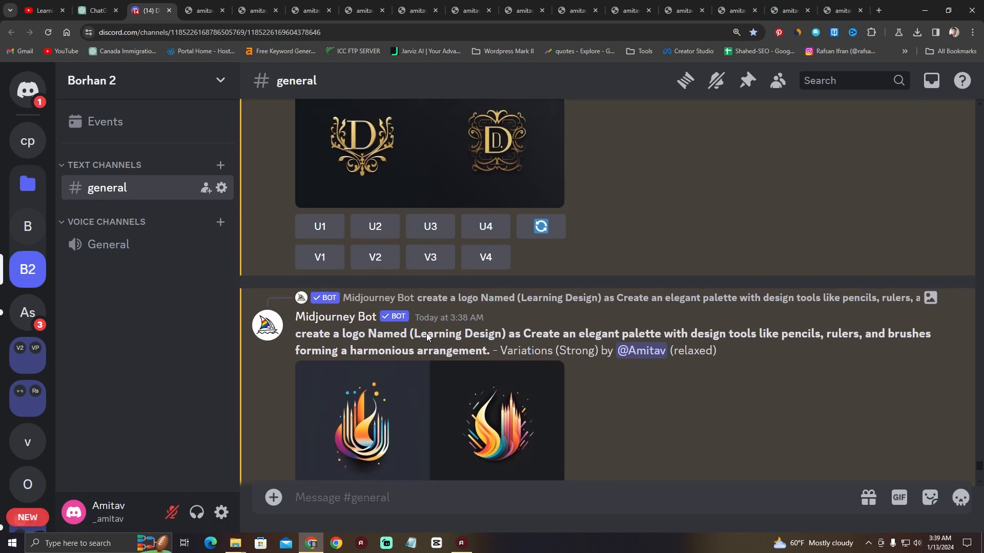
pyautogui.scroll(-15, 428, 338)
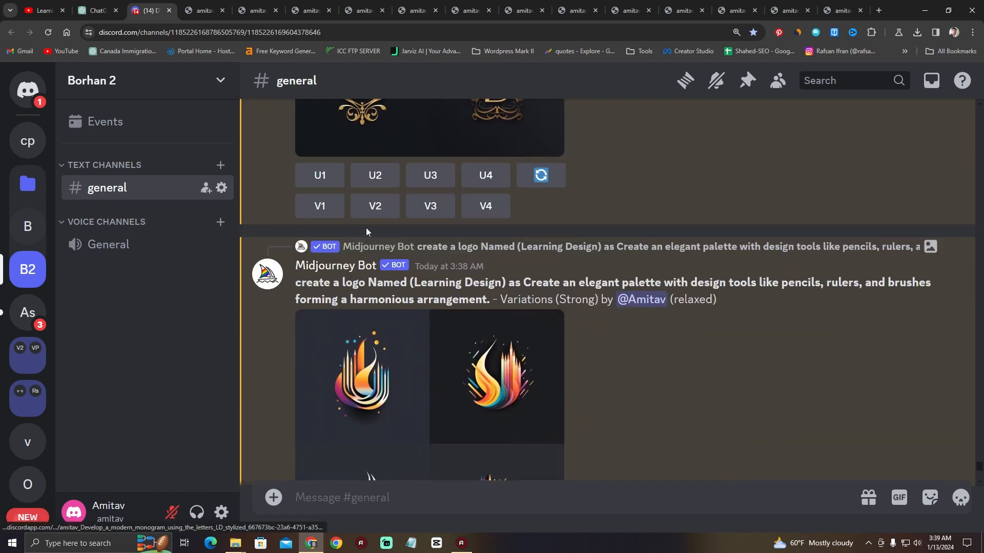
pyautogui.scroll(10, 380, 248)
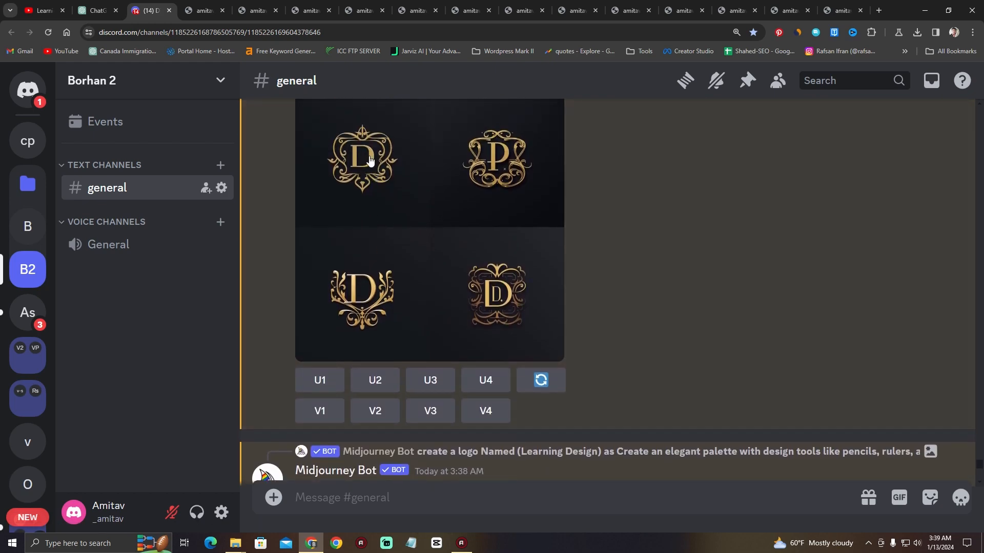
pyautogui.click(319, 379)
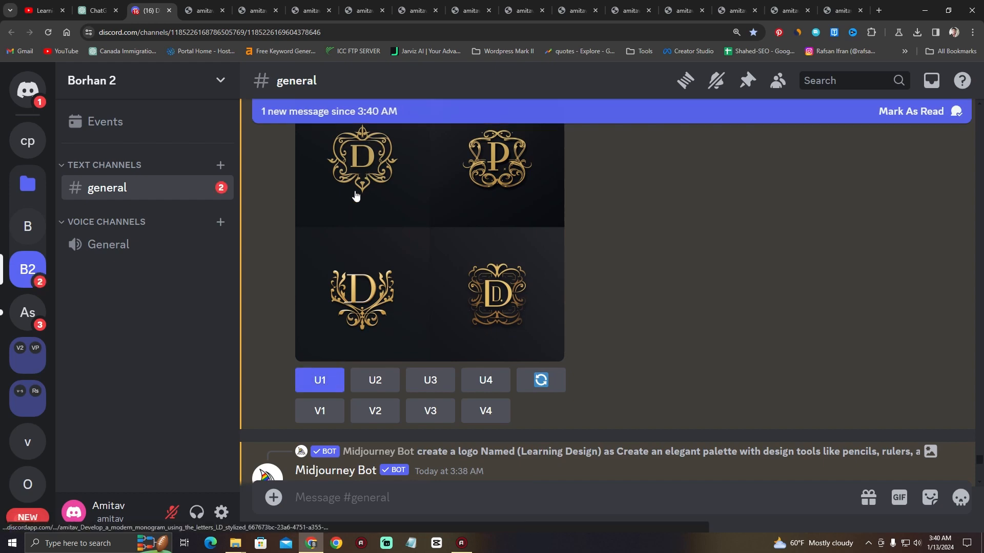
pyautogui.scroll(-15, 356, 195)
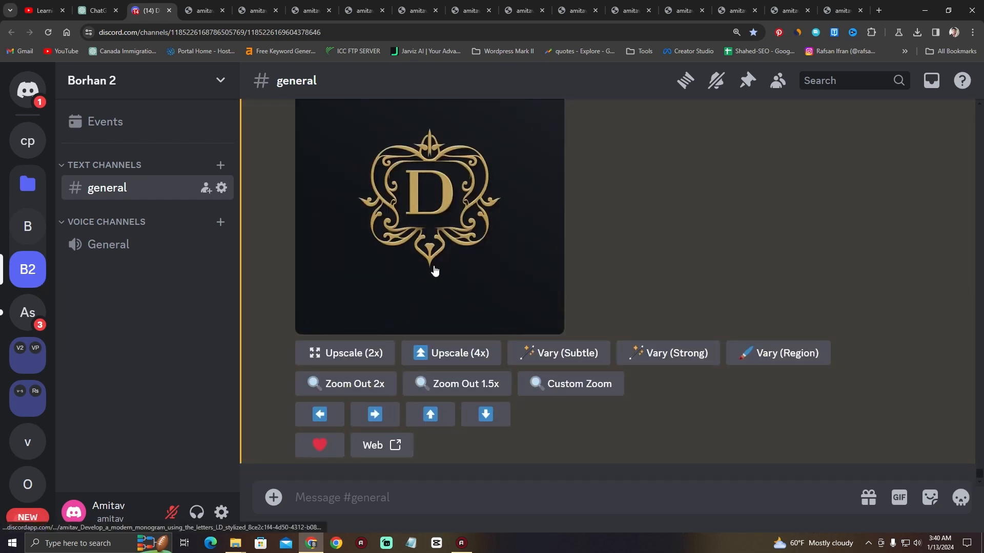
pyautogui.click(434, 269)
pyautogui.click(408, 464)
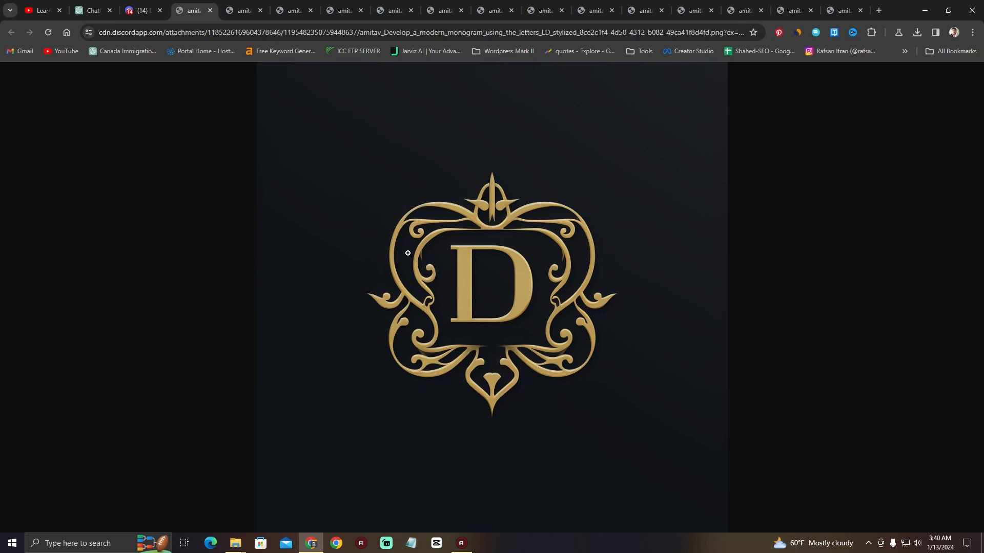
# Close the enlarged monogram preview in Discord and review the Abstract Monogram and neighbouring logo ideas in ChatGPT.
pyautogui.click(153, 13)
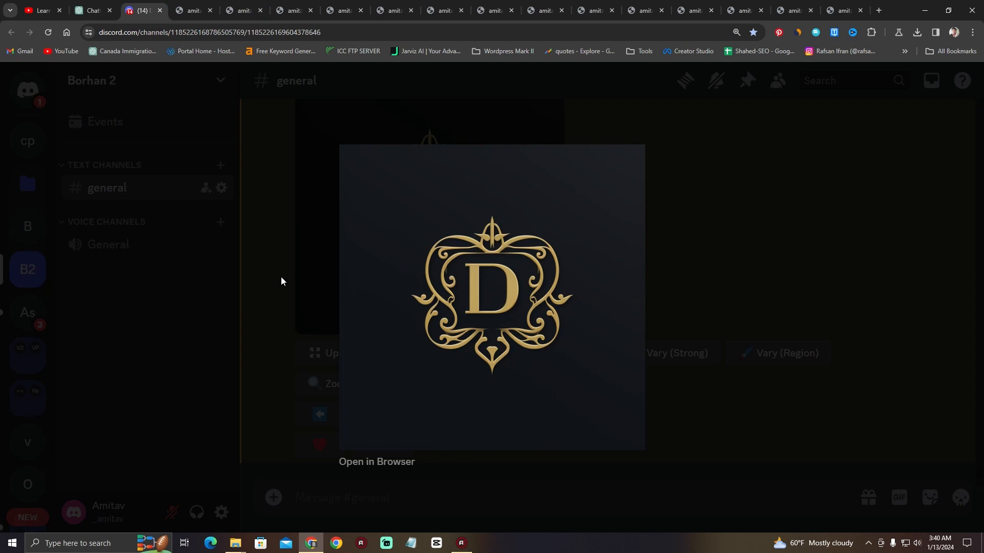
pyautogui.click(281, 277)
pyautogui.click(97, 11)
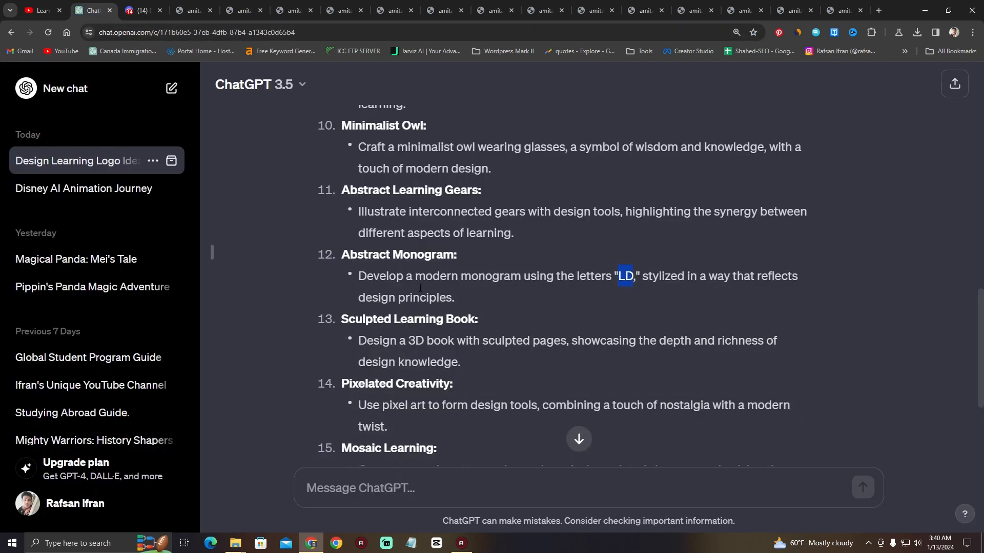
pyautogui.scroll(2, 420, 287)
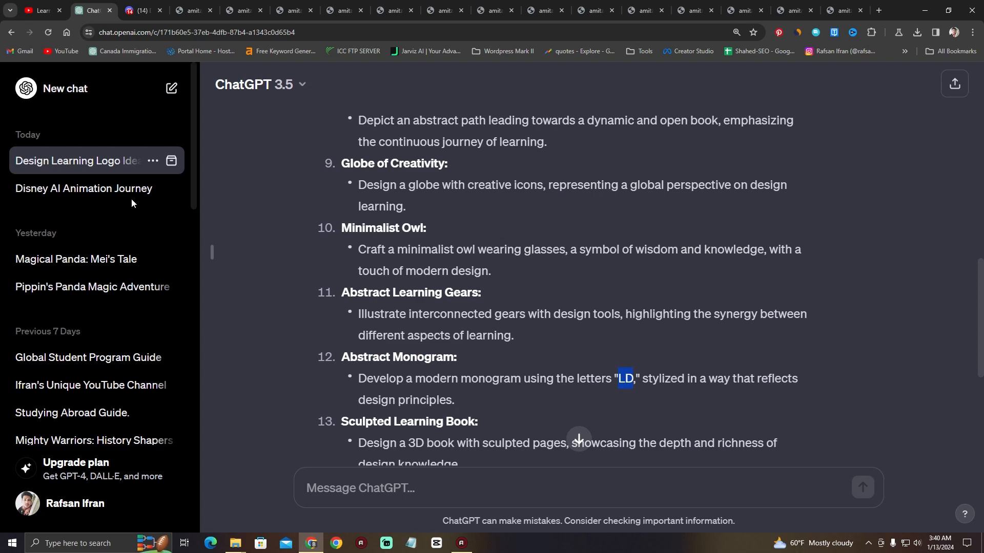
# Back in Discord, review the upscaled palette logo and the grid of strong variations it came from.
pyautogui.click(138, 11)
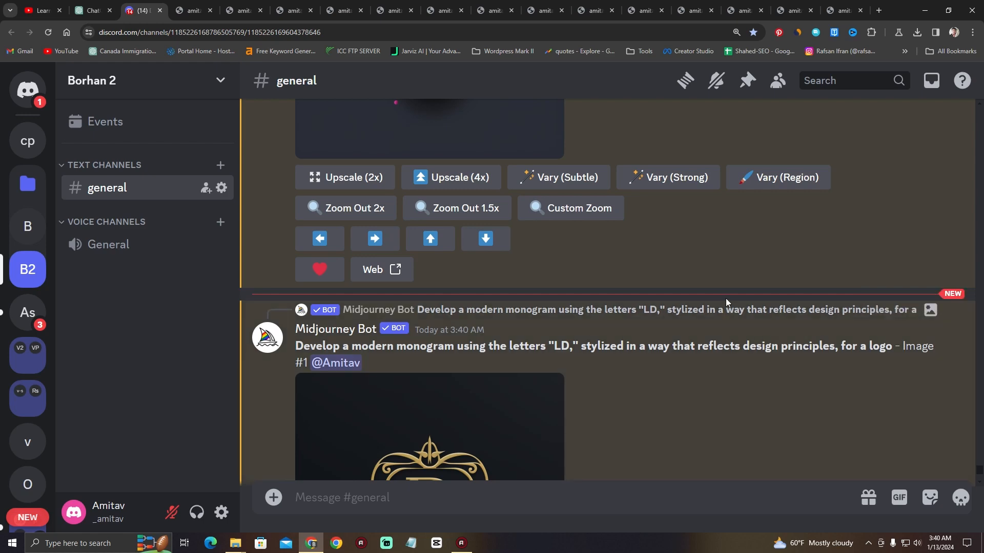
pyautogui.scroll(5, 735, 291)
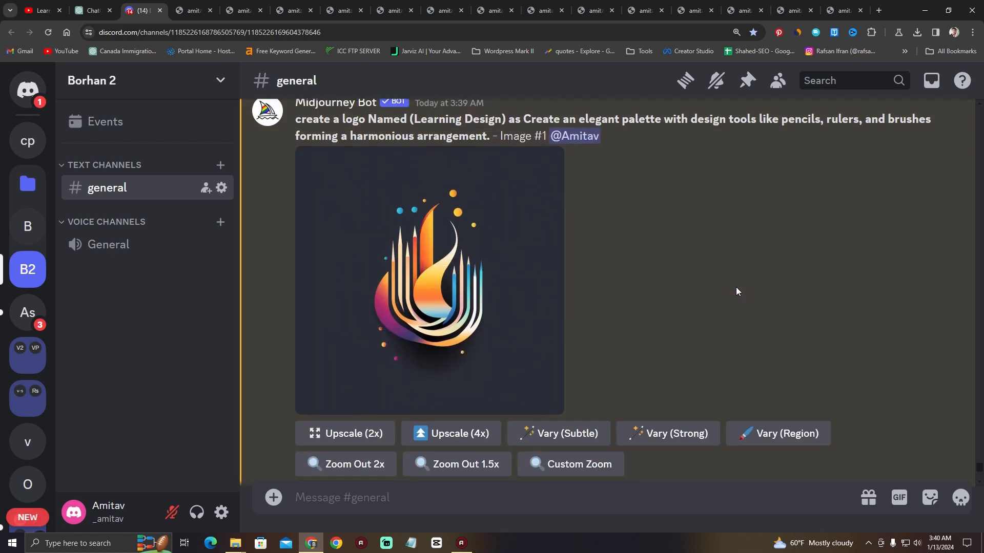
pyautogui.scroll(8, 338, 220)
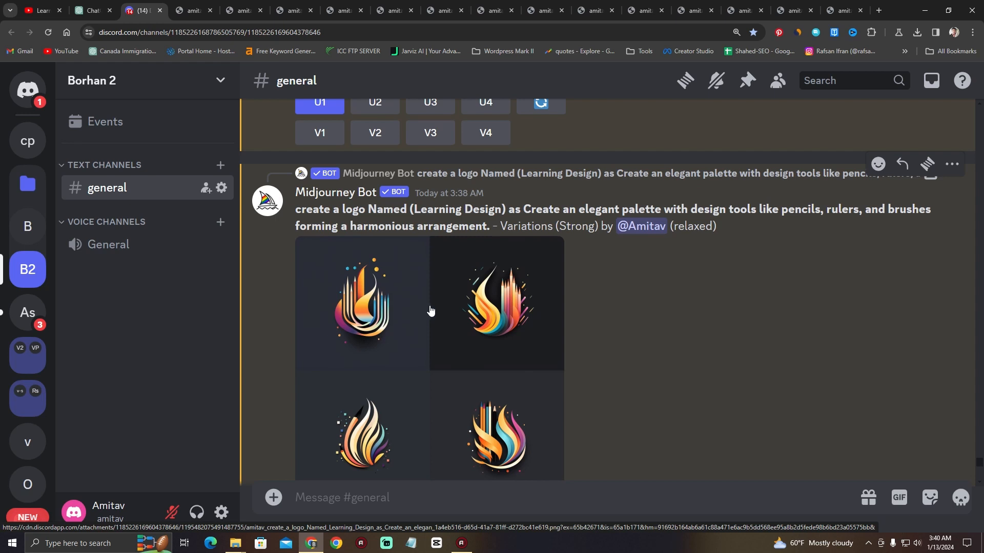
pyautogui.scroll(-2, 441, 309)
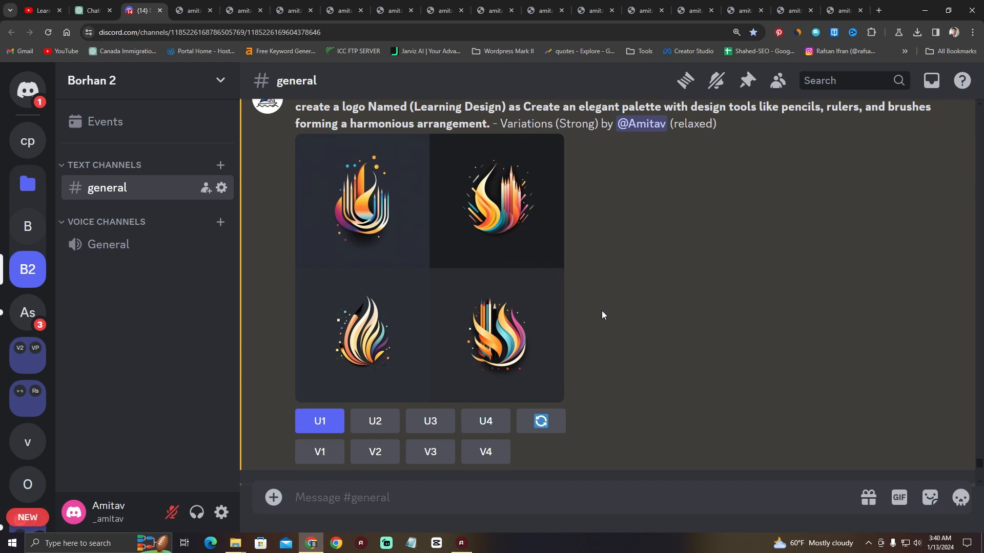
pyautogui.scroll(3, 602, 314)
pyautogui.scroll(-1, 602, 314)
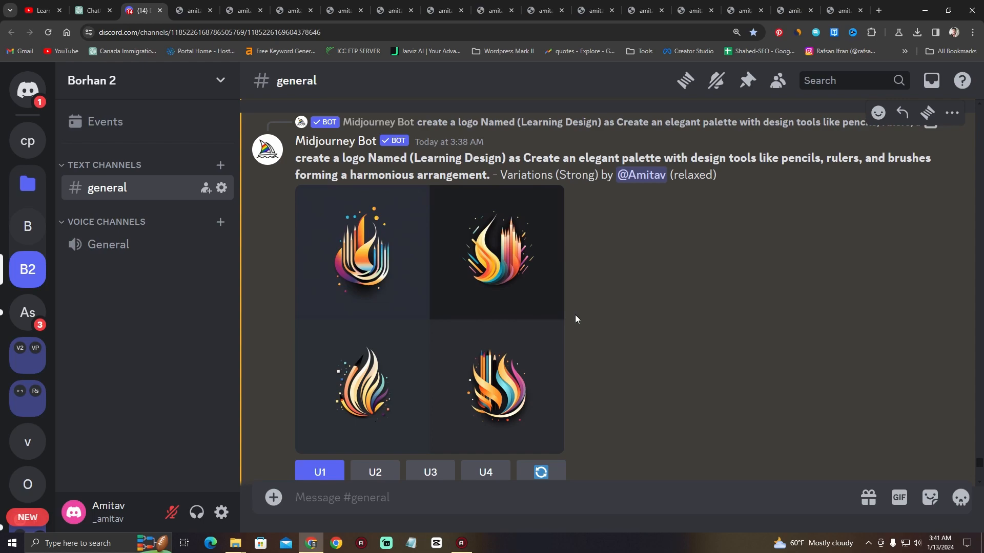
pyautogui.scroll(-2, 616, 317)
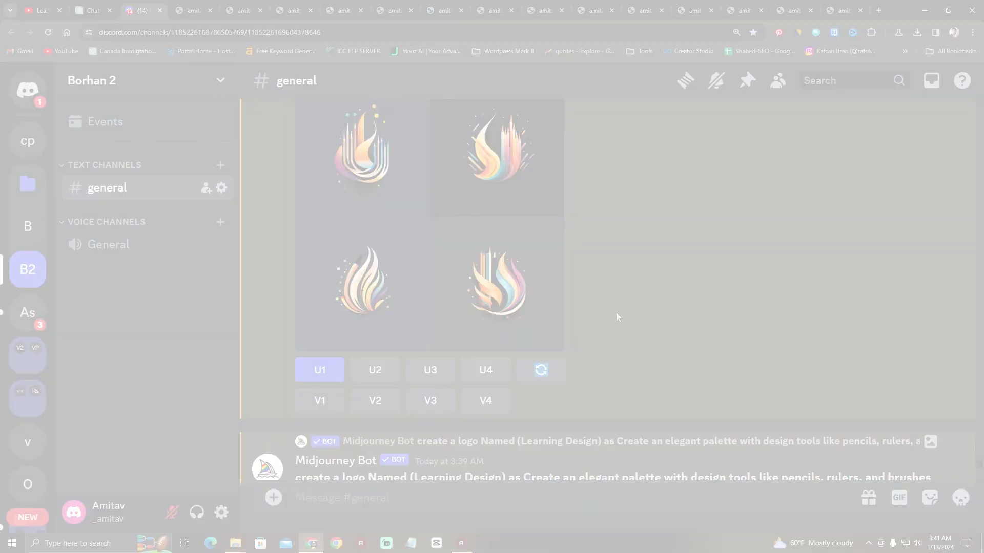